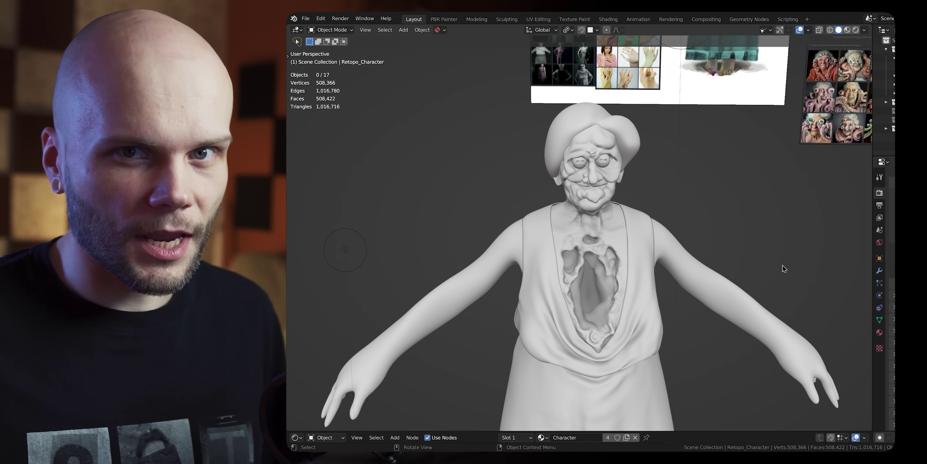
# Step: Examine the old woman character's torso, face and eye meshes up close from several angles
pyautogui.moveTo(784, 269); pyautogui.dragTo(744, 244, button='middle')
pyautogui.scroll(2, 738, 235)
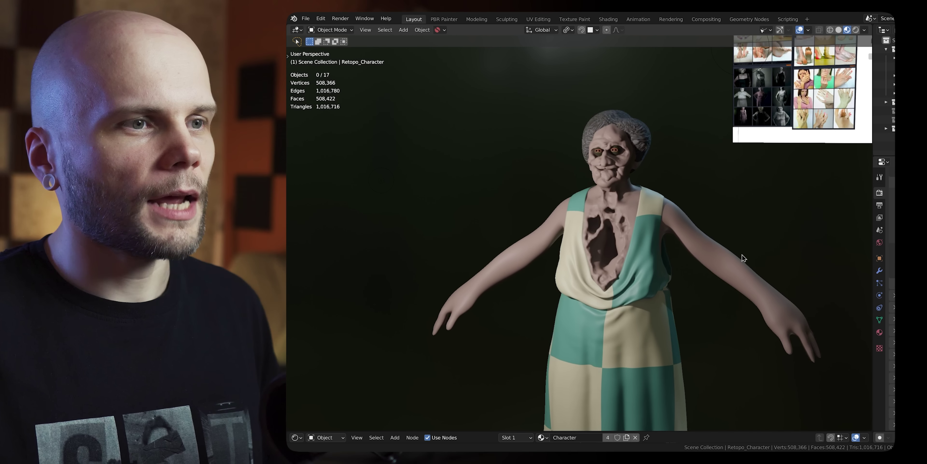
pyautogui.scroll(4, 702, 231)
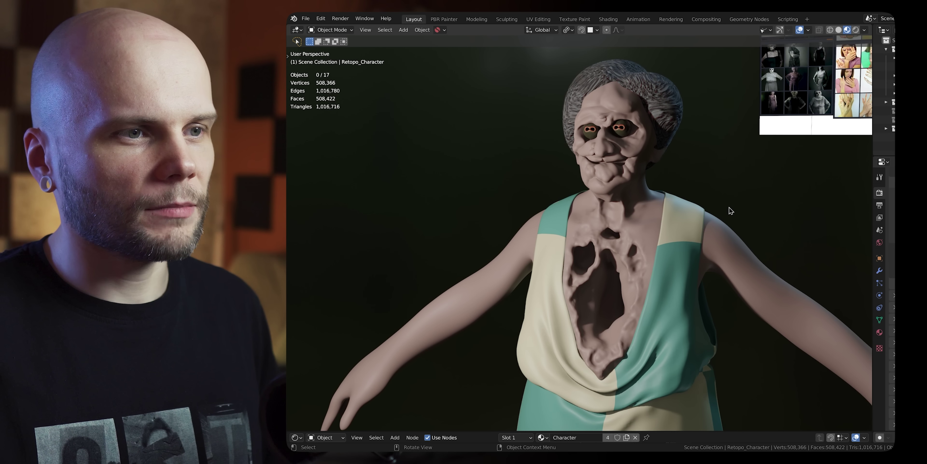
pyautogui.moveTo(727, 222)
pyautogui.keyDown('shift'); pyautogui.mouseDown(button='middle')
pyautogui.moveTo(704, 256)
pyautogui.moveTo(743, 232)
pyautogui.moveTo(787, 231)
pyautogui.moveTo(718, 231)
pyautogui.mouseUp(button='middle'); pyautogui.keyUp('shift')
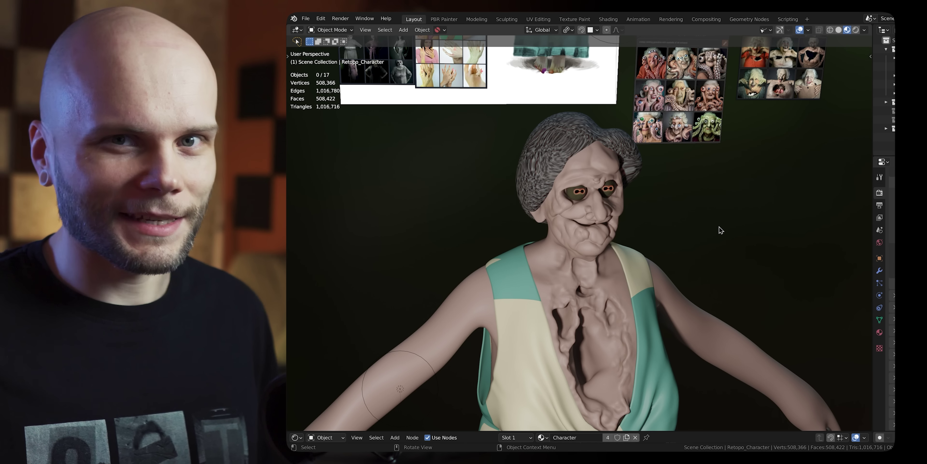
pyautogui.moveTo(741, 192); pyautogui.dragTo(715, 215, button='middle')
pyautogui.scroll(3, 715, 214)
pyautogui.moveTo(743, 190); pyautogui.dragTo(747, 223, button='middle')
pyautogui.scroll(3, 745, 195)
pyautogui.keyDown('shift'); pyautogui.moveTo(758, 190); pyautogui.dragTo(739, 224, button='middle'); pyautogui.keyUp('shift')
pyautogui.scroll(-2, 739, 225)
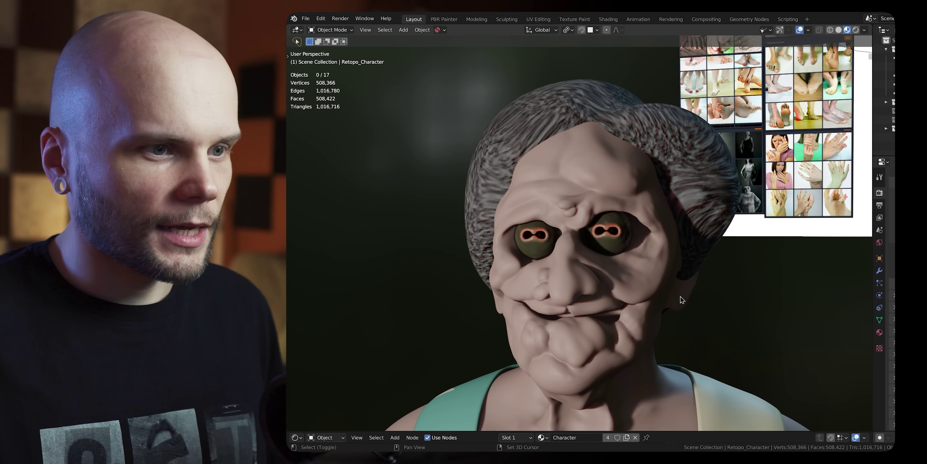
pyautogui.keyDown('shift'); pyautogui.moveTo(680, 296); pyautogui.dragTo(705, 238, button='middle'); pyautogui.keyUp('shift')
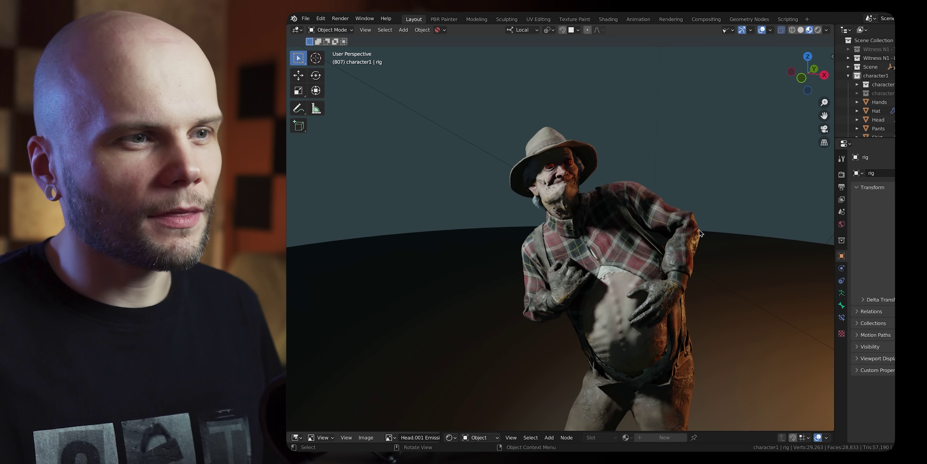
# Step: Compare the eyes and face of the finished hat-wearing character with those of the old woman
pyautogui.moveTo(673, 225)
pyautogui.keyDown('ctrl'); pyautogui.mouseDown(button='middle')
pyautogui.moveTo(691, 192)
pyautogui.moveTo(695, 213)
pyautogui.mouseUp(button='middle'); pyautogui.keyUp('ctrl')
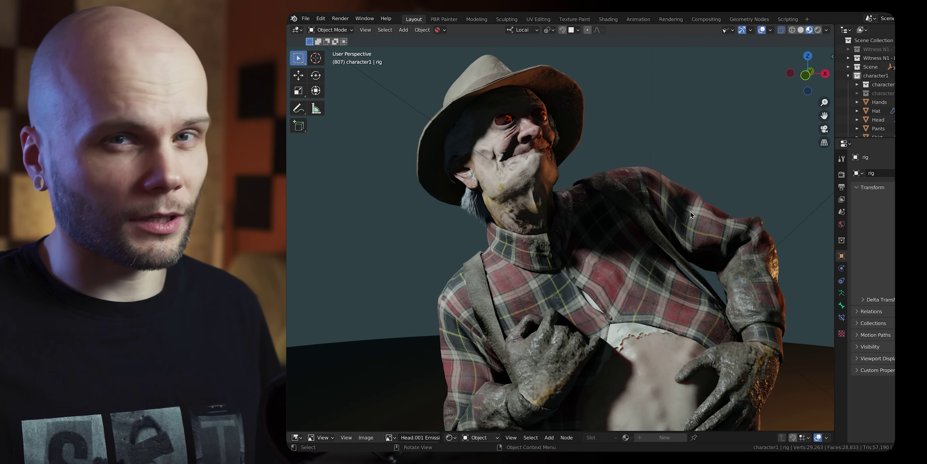
pyautogui.moveTo(690, 212)
pyautogui.mouseDown(button='middle')
pyautogui.moveTo(682, 264)
pyautogui.moveTo(683, 211)
pyautogui.moveTo(680, 270)
pyautogui.moveTo(644, 234)
pyautogui.moveTo(654, 207)
pyautogui.moveTo(662, 194)
pyautogui.moveTo(696, 197)
pyautogui.moveTo(668, 241)
pyautogui.moveTo(687, 207)
pyautogui.moveTo(673, 218)
pyautogui.moveTo(719, 189)
pyautogui.moveTo(688, 217)
pyautogui.mouseUp(button='middle')
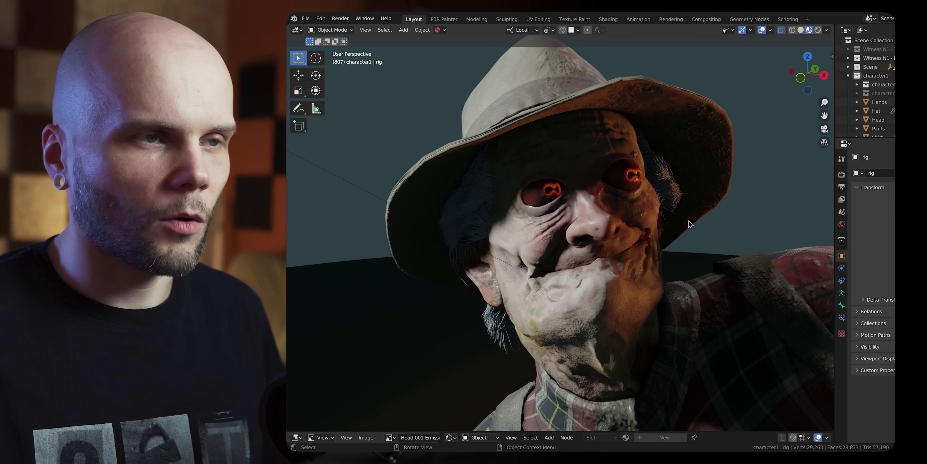
pyautogui.moveTo(692, 212); pyautogui.dragTo(707, 226, button='middle')
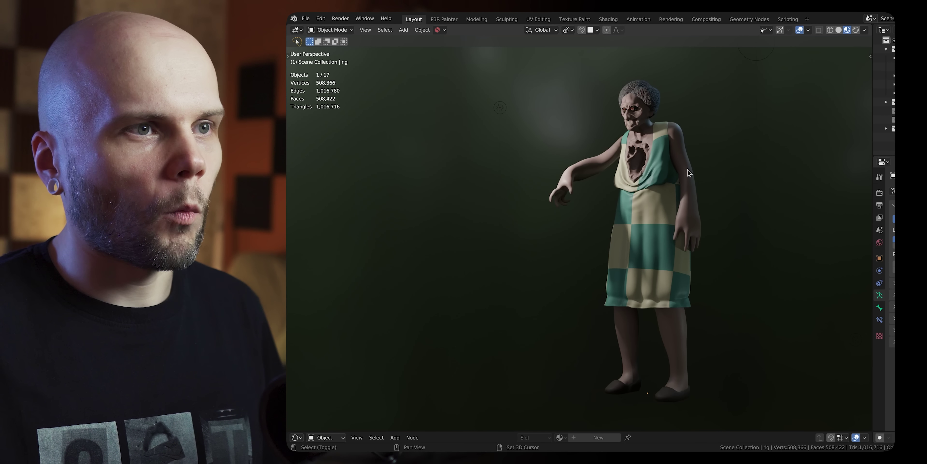
pyautogui.moveTo(687, 170); pyautogui.dragTo(673, 232, button='middle')
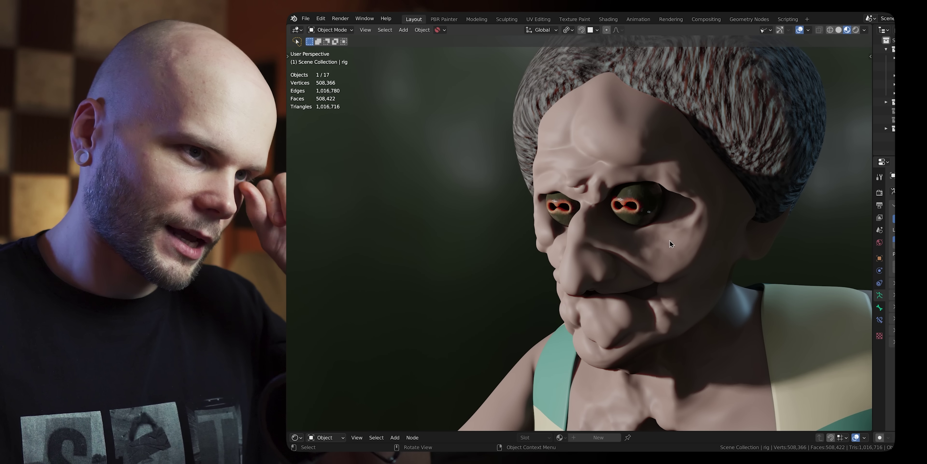
pyautogui.moveTo(672, 238); pyautogui.dragTo(683, 199, button='middle')
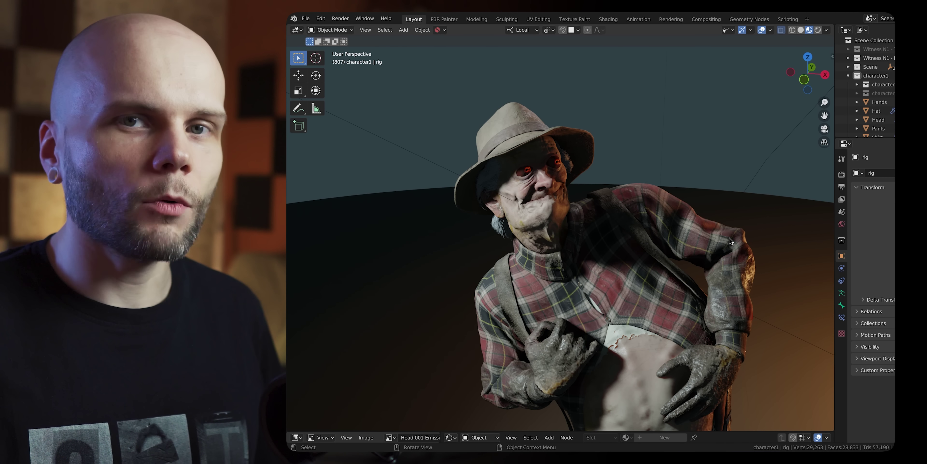
pyautogui.moveTo(729, 236); pyautogui.dragTo(694, 179, button='middle')
pyautogui.keyDown('shift'); pyautogui.moveTo(728, 214); pyautogui.dragTo(674, 235, button='middle'); pyautogui.keyUp('shift')
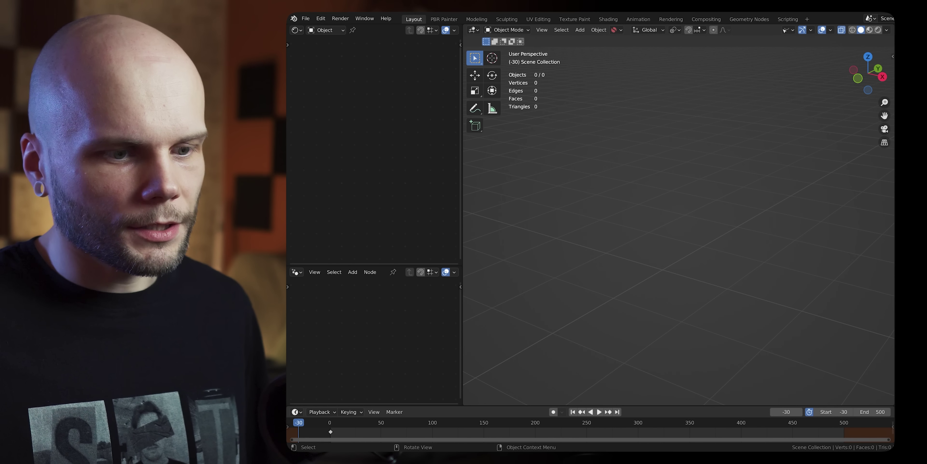
# Step: Paste the copied character rig objects, including the eye, into the empty scene
pyautogui.hotkey('ctrl', 'v')
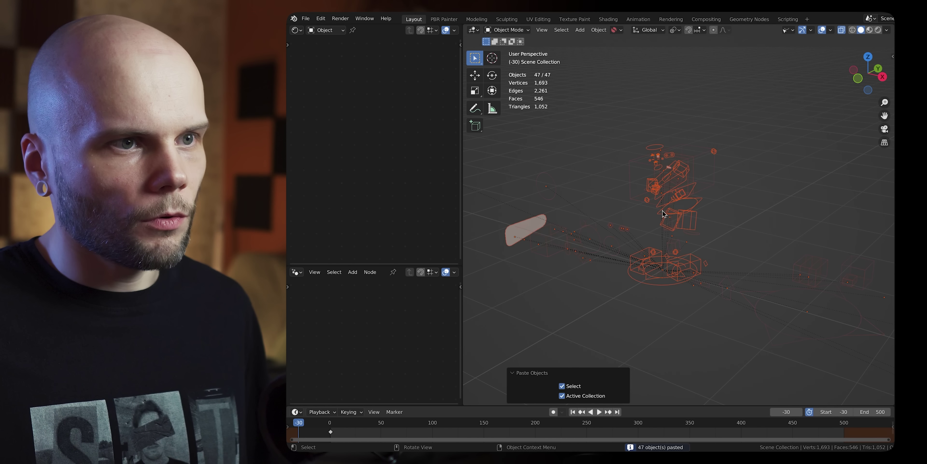
pyautogui.moveTo(694, 194); pyautogui.dragTo(734, 236, button='middle')
pyautogui.scroll(2, 767, 227)
pyautogui.scroll(2, 714, 147)
pyautogui.scroll(3, 709, 163)
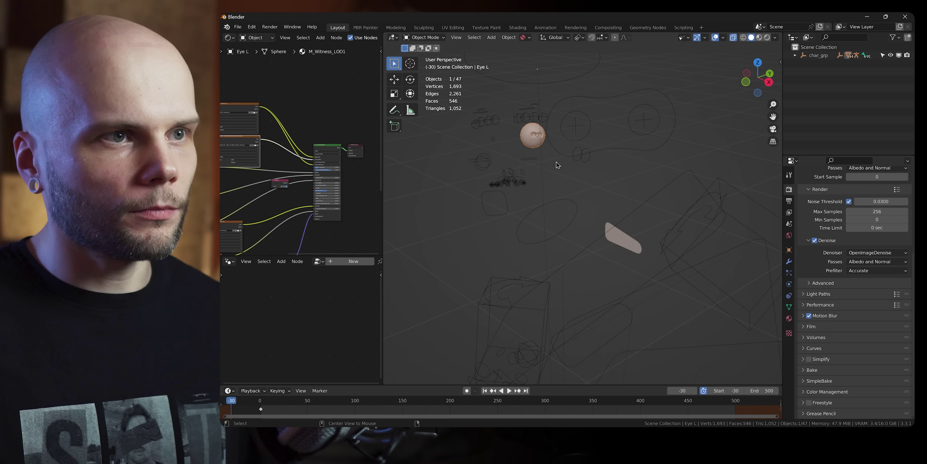
# Step: Clear the scale of the character's left eye and isolate it in the viewport
pyautogui.hotkey('alt', 's')
pyautogui.press('KP_Divide')
pyautogui.scroll(4, 655, 191)
pyautogui.moveTo(669, 170); pyautogui.dragTo(612, 216, button='middle')
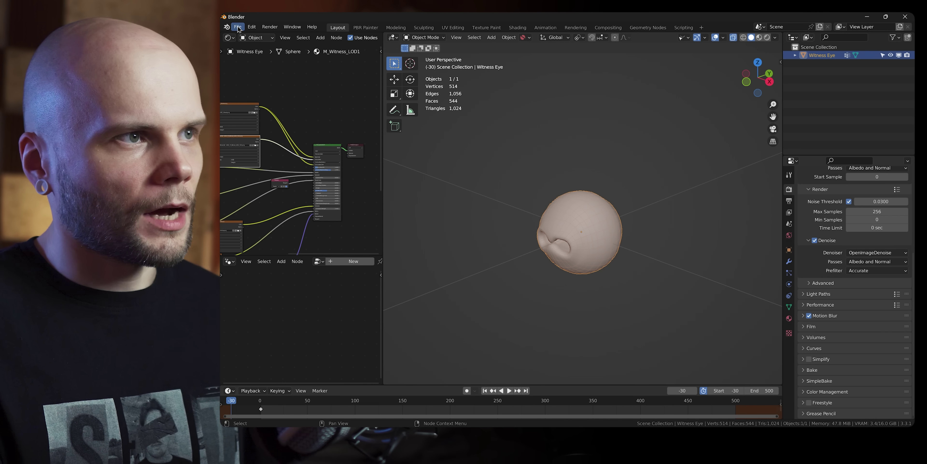
# Step: Purge the file's recursive unused data-blocks and close the file browser
pyautogui.click(237, 27)
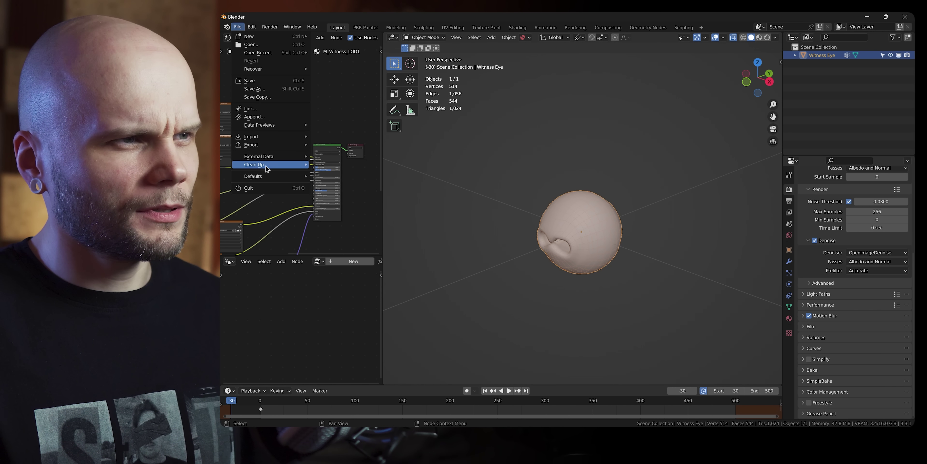
pyautogui.moveTo(267, 168)
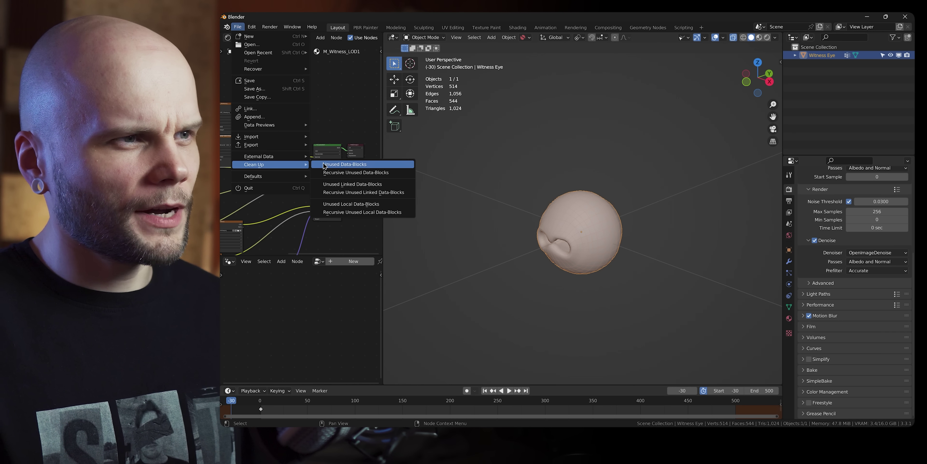
pyautogui.click(378, 173)
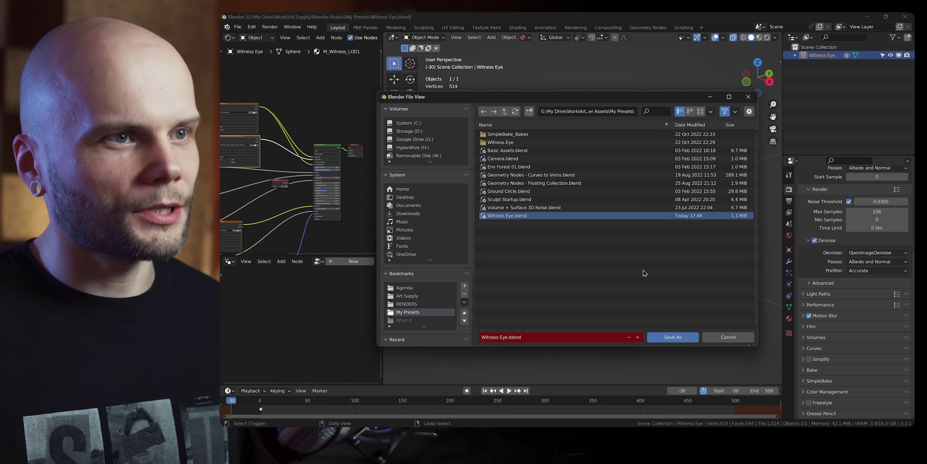
pyautogui.press('Escape')
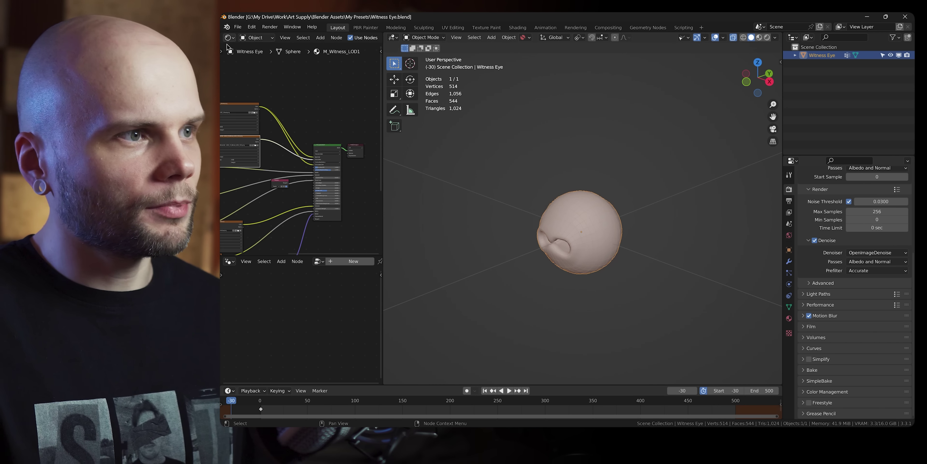
# Step: Change the upper node editor into an Asset Browser showing the My Presets library
pyautogui.click(230, 38)
pyautogui.click(487, 89)
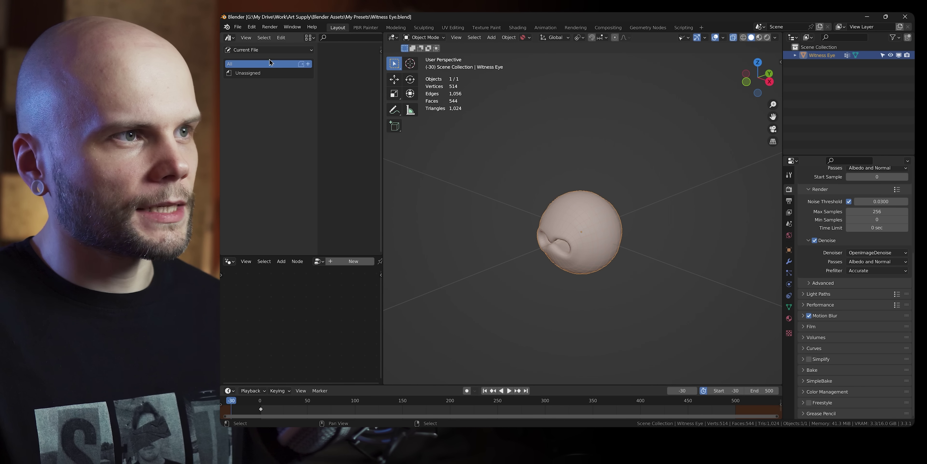
pyautogui.click(269, 50)
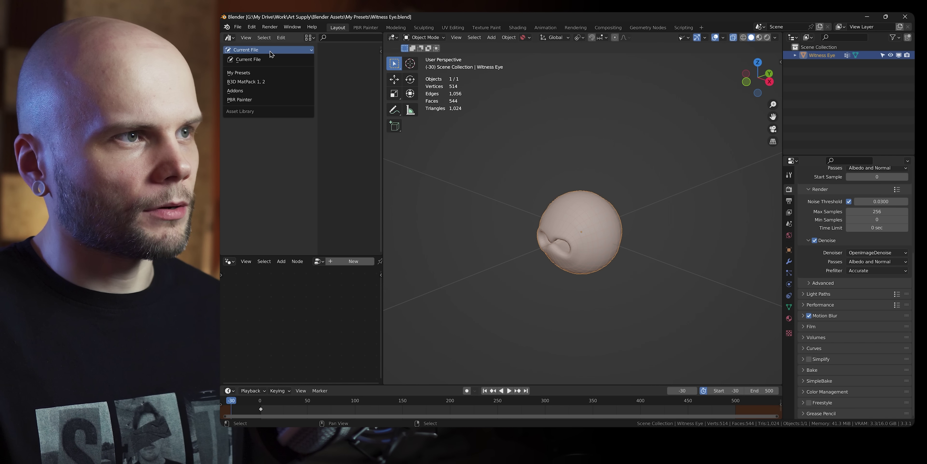
pyautogui.click(253, 74)
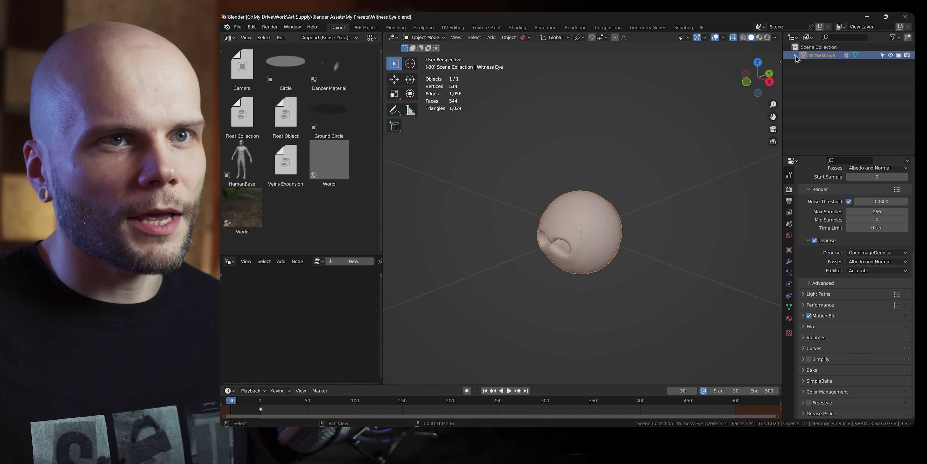
# Step: Mark the Witness Eye object as an asset, select it in the library and save the file
pyautogui.rightClick(805, 57)
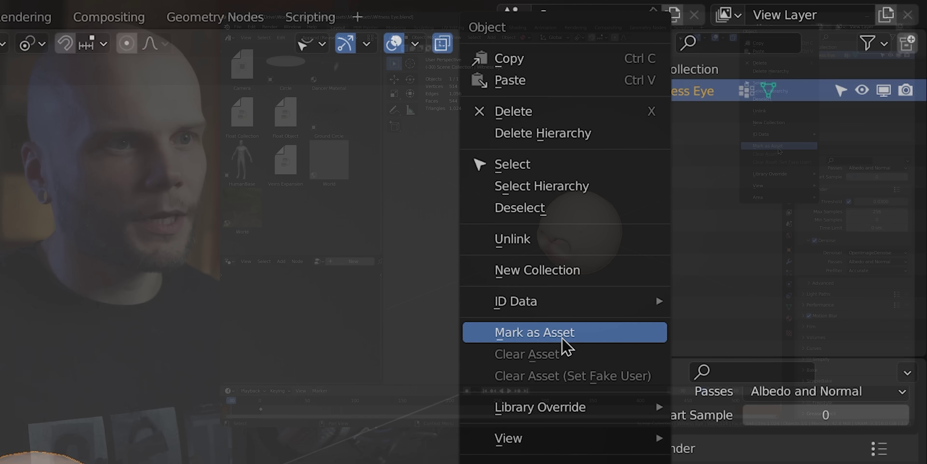
pyautogui.click(563, 344)
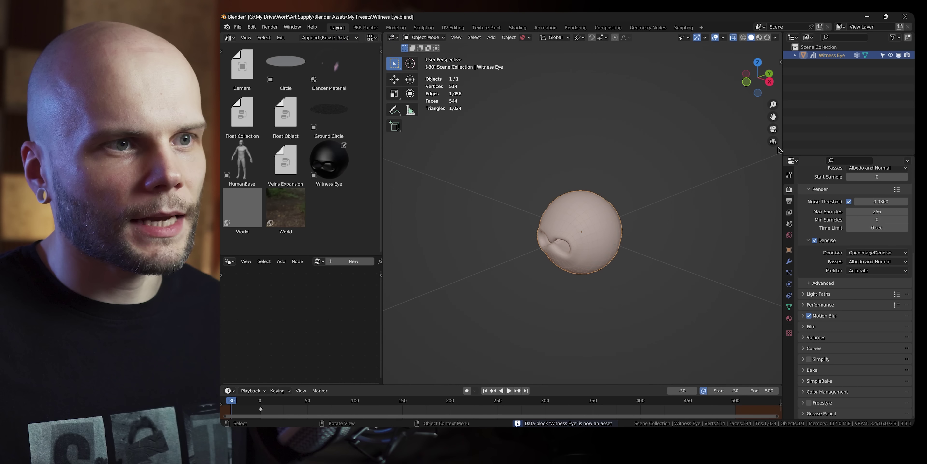
pyautogui.click(338, 166)
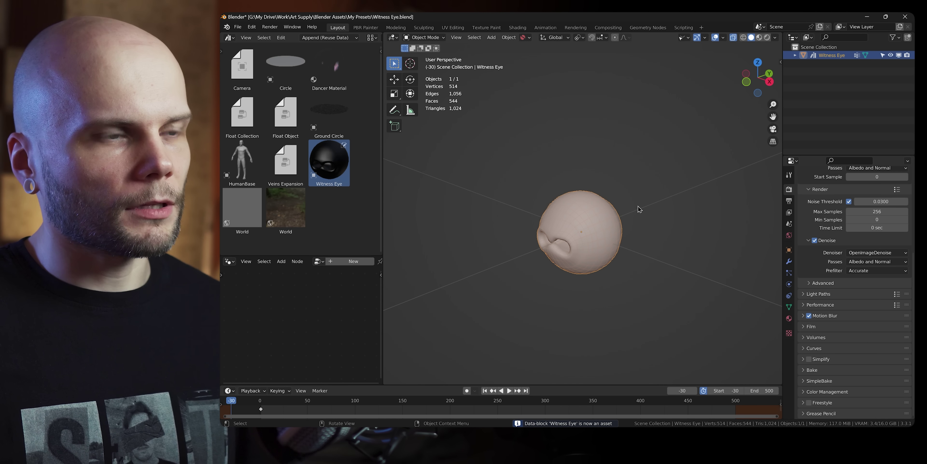
pyautogui.moveTo(642, 208); pyautogui.dragTo(610, 245, button='middle')
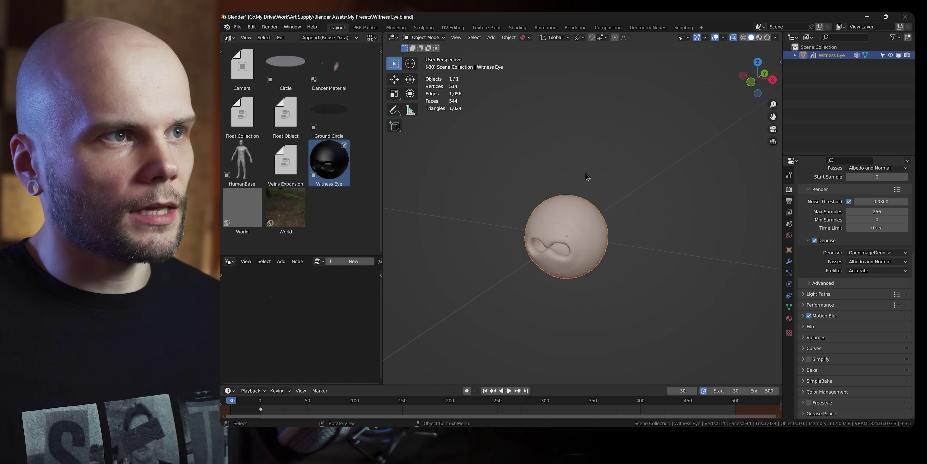
pyautogui.hotkey('ctrl', 's')
pyautogui.moveTo(624, 209); pyautogui.dragTo(656, 205, button='middle')
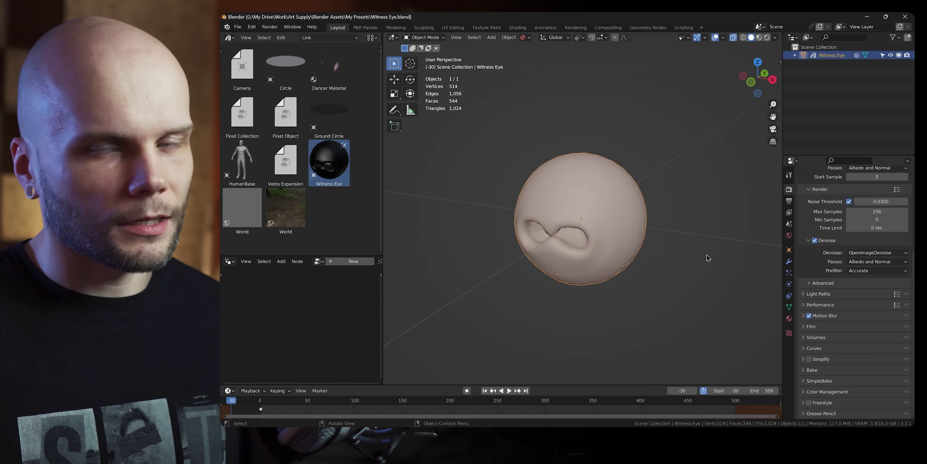
# Step: Try adding a second Witness Eye from the asset library beside the original, and undo the placement
pyautogui.moveTo(329, 162); pyautogui.dragTo(722, 291)
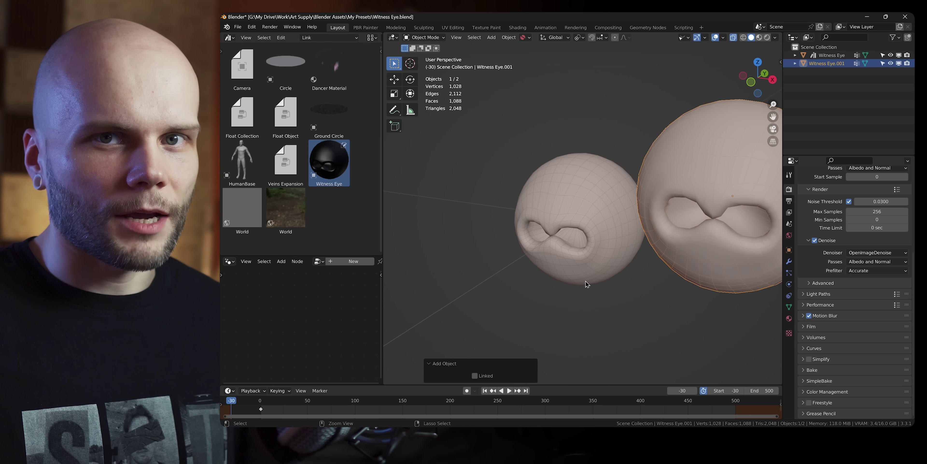
pyautogui.hotkey('ctrl', 'z')
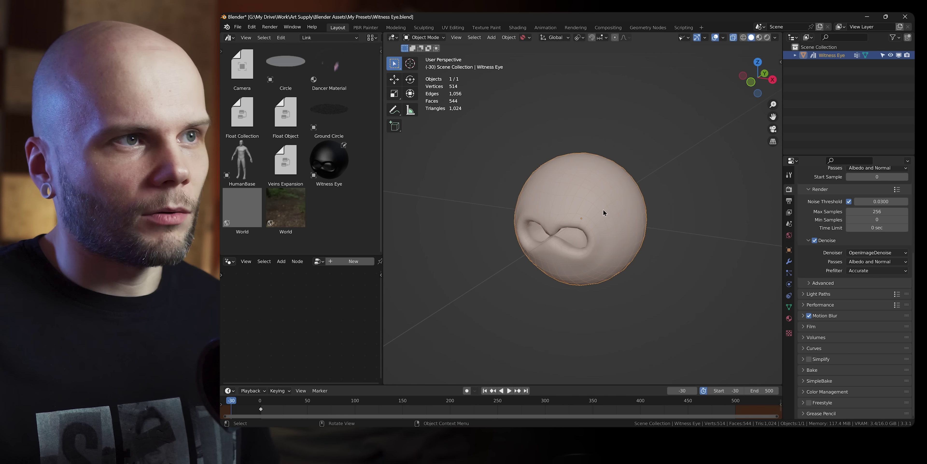
# Step: Display the Witness Eye in Material Preview shading
pyautogui.keyDown('shift'); pyautogui.moveTo(649, 223); pyautogui.dragTo(635, 219, button='middle'); pyautogui.keyUp('shift')
pyautogui.moveTo(635, 220); pyautogui.dragTo(672, 199, button='middle')
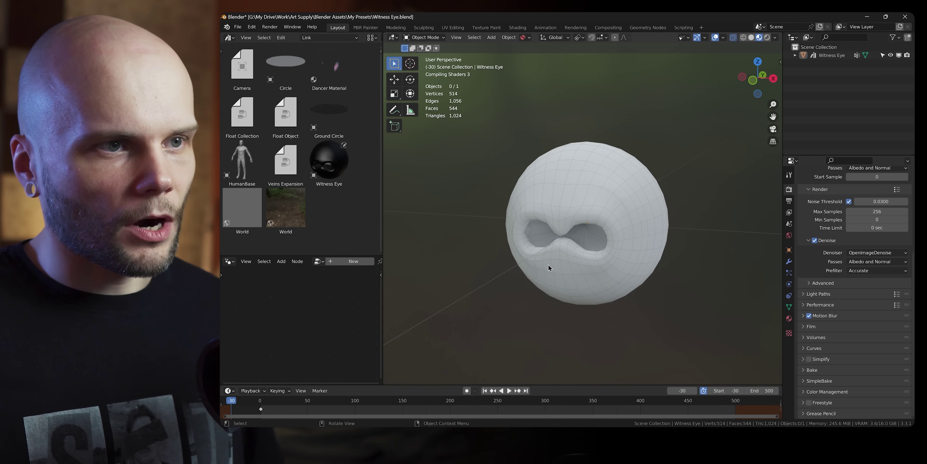
pyautogui.press('z')
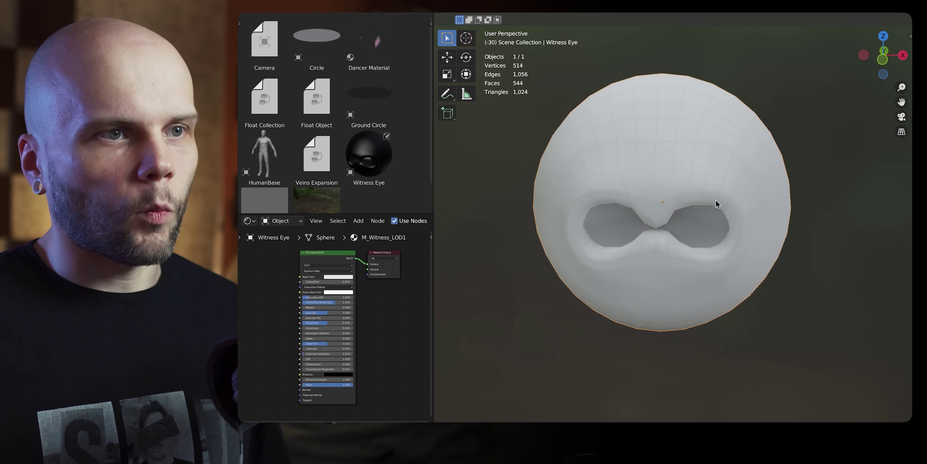
# Step: Switch the Witness Eye to Sculpt Mode and inspect the surface around its infinity-shaped opening
pyautogui.hotkey('ctrl', 'Tab')
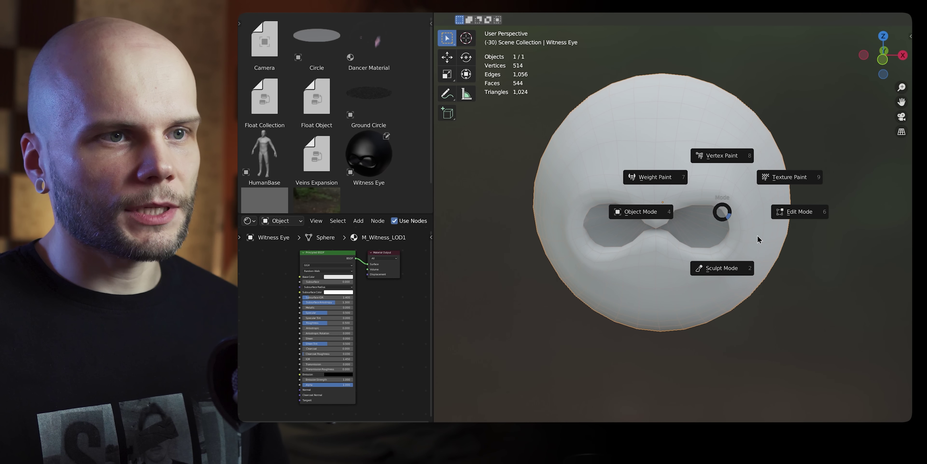
pyautogui.click(736, 266)
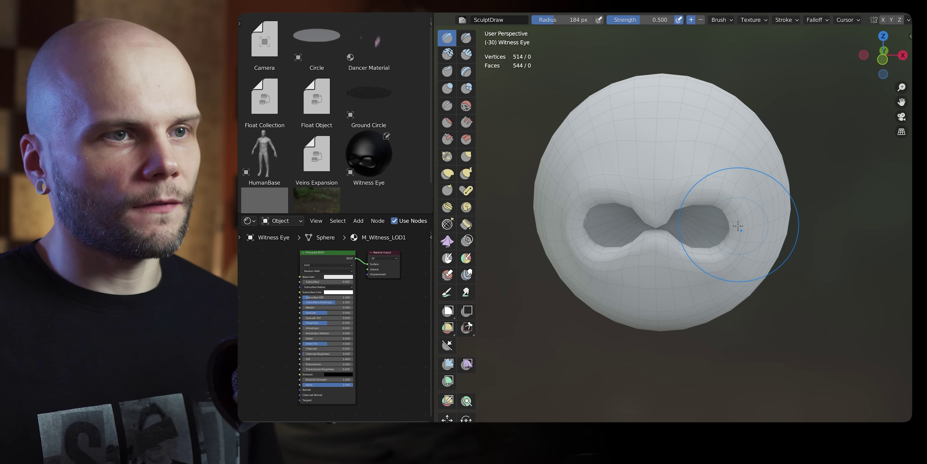
pyautogui.moveTo(738, 226); pyautogui.dragTo(722, 218, button='middle')
pyautogui.keyDown('shift'); pyautogui.moveTo(722, 219); pyautogui.dragTo(712, 232, button='middle'); pyautogui.keyUp('shift')
pyautogui.moveTo(712, 232); pyautogui.dragTo(700, 230, button='middle')
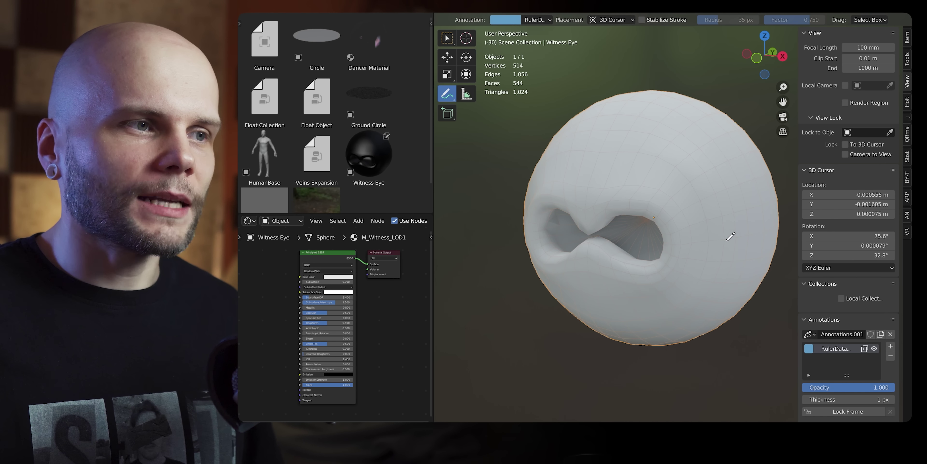
# Step: Annotate the side of the eye with a series of roughly parallel red curved lines beside the infinity-shaped opening
pyautogui.moveTo(633, 162); pyautogui.dragTo(673, 246)
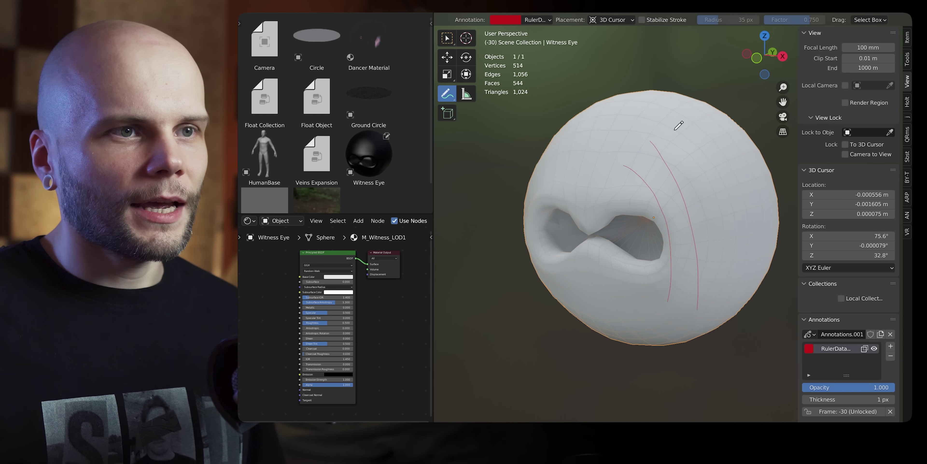
pyautogui.moveTo(681, 133); pyautogui.dragTo(719, 307)
pyautogui.moveTo(704, 122)
pyautogui.mouseDown()
pyautogui.moveTo(745, 251)
pyautogui.moveTo(739, 308)
pyautogui.mouseUp()
pyautogui.moveTo(731, 114)
pyautogui.mouseDown()
pyautogui.moveTo(767, 233)
pyautogui.moveTo(759, 313)
pyautogui.mouseUp()
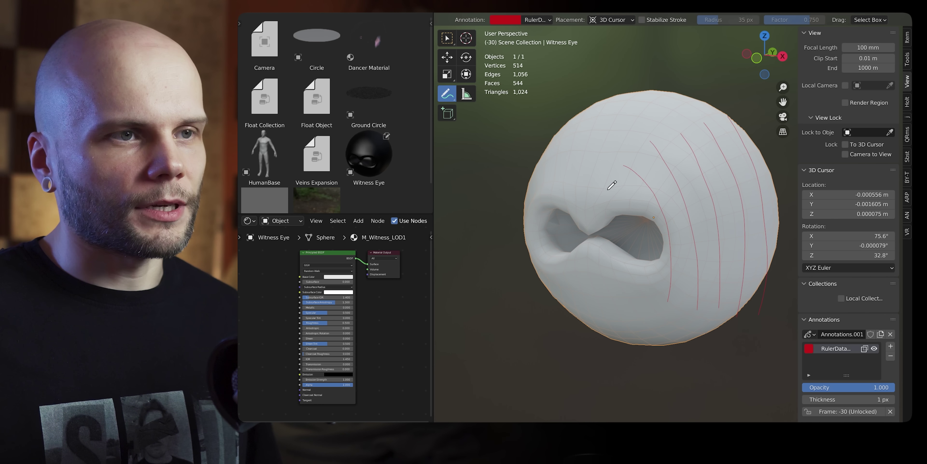
# Step: Annotate more red curved lines around the opening's rim and between the existing lines on the side of the eye
pyautogui.moveTo(598, 182)
pyautogui.mouseDown()
pyautogui.moveTo(667, 262)
pyautogui.moveTo(616, 296)
pyautogui.mouseUp()
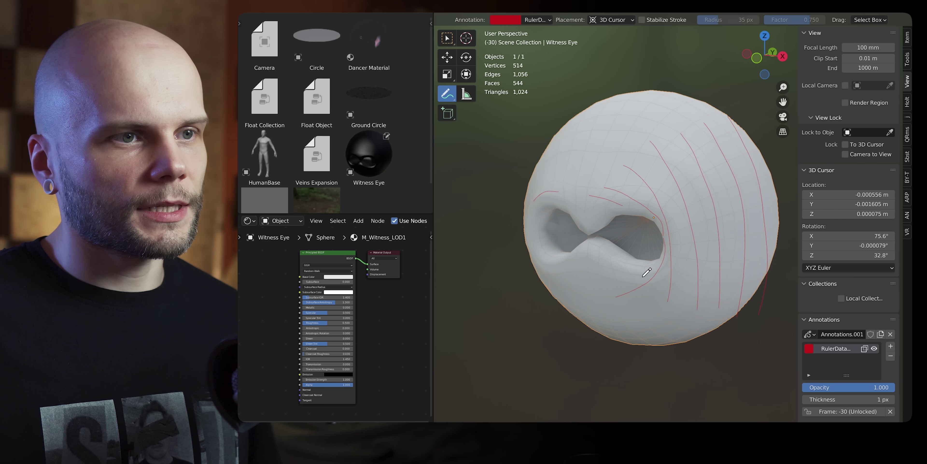
pyautogui.moveTo(659, 282); pyautogui.dragTo(634, 316)
pyautogui.moveTo(674, 212); pyautogui.dragTo(669, 344)
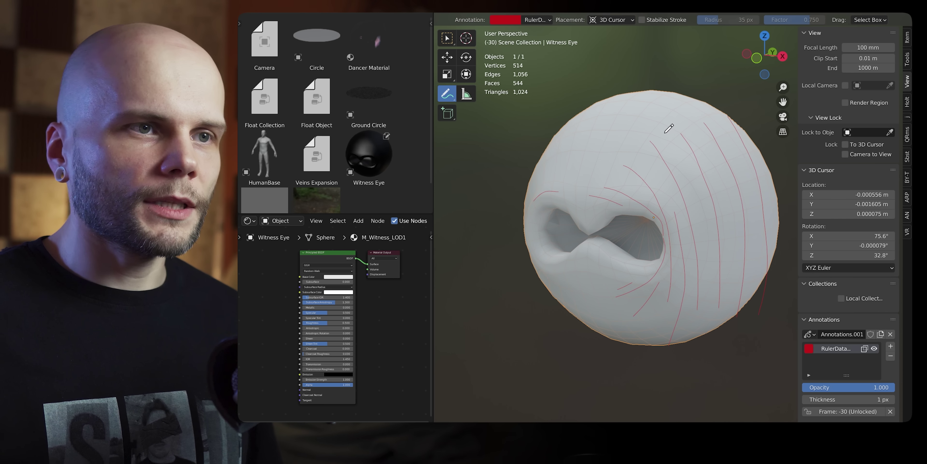
pyautogui.moveTo(670, 141); pyautogui.dragTo(712, 278)
pyautogui.moveTo(714, 162); pyautogui.dragTo(735, 292)
pyautogui.moveTo(732, 151); pyautogui.dragTo(755, 259)
pyautogui.moveTo(759, 143); pyautogui.dragTo(782, 292)
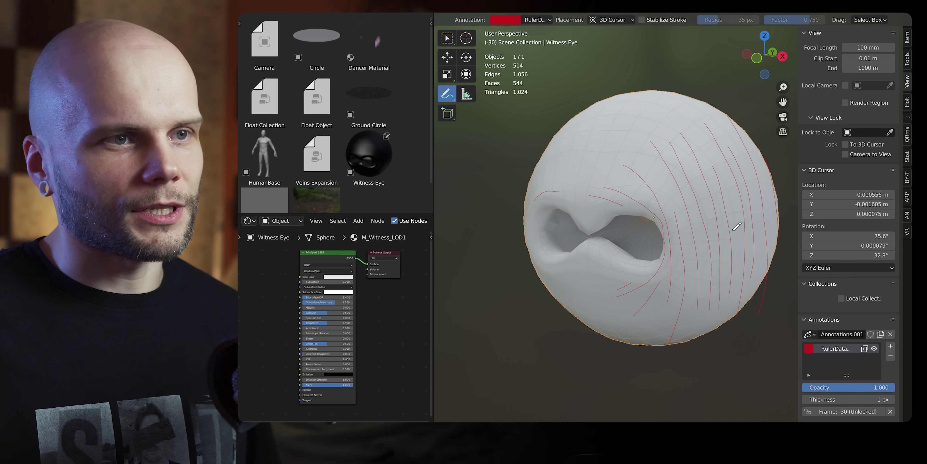
pyautogui.moveTo(736, 226)
pyautogui.mouseDown(button='middle')
pyautogui.moveTo(643, 254)
pyautogui.moveTo(676, 242)
pyautogui.moveTo(742, 250)
pyautogui.moveTo(702, 248)
pyautogui.mouseUp(button='middle')
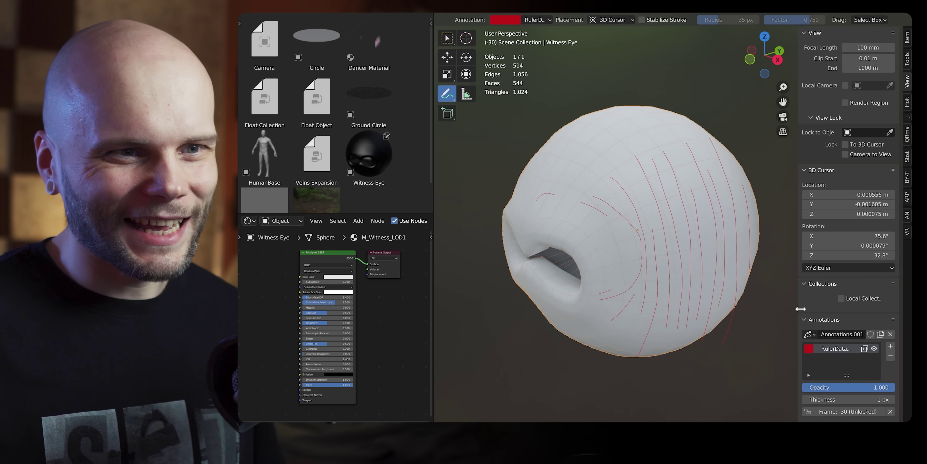
# Step: Replace the ruler annotation layer with the Annotations data's Note layer and set the annotation stroke placement to Surface
pyautogui.keyDown('shift'); pyautogui.moveTo(759, 324); pyautogui.dragTo(771, 317, button='middle'); pyautogui.keyUp('shift')
pyautogui.click(890, 355)
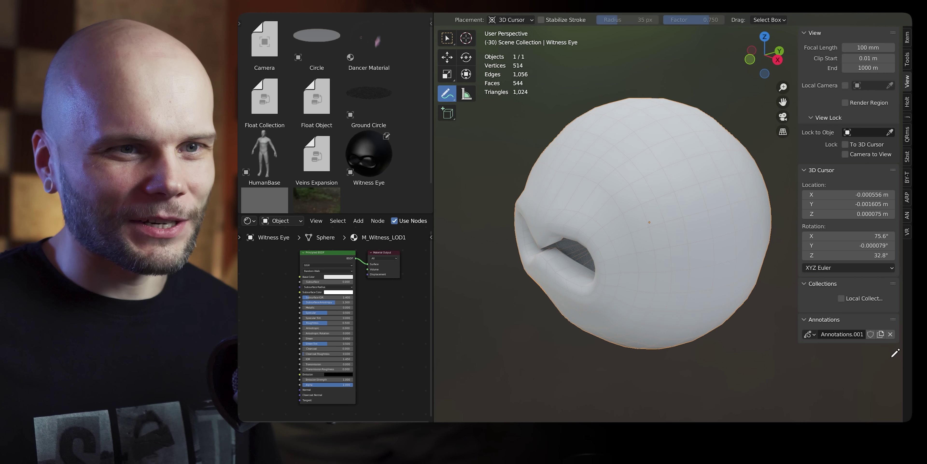
pyautogui.click(880, 334)
pyautogui.moveTo(589, 194)
pyautogui.mouseDown()
pyautogui.moveTo(594, 223)
pyautogui.moveTo(646, 275)
pyautogui.moveTo(709, 246)
pyautogui.moveTo(741, 255)
pyautogui.moveTo(668, 146)
pyautogui.moveTo(568, 150)
pyautogui.mouseUp()
pyautogui.hotkey('ctrl', 'z')
pyautogui.click(641, 20)
pyautogui.click(612, 19)
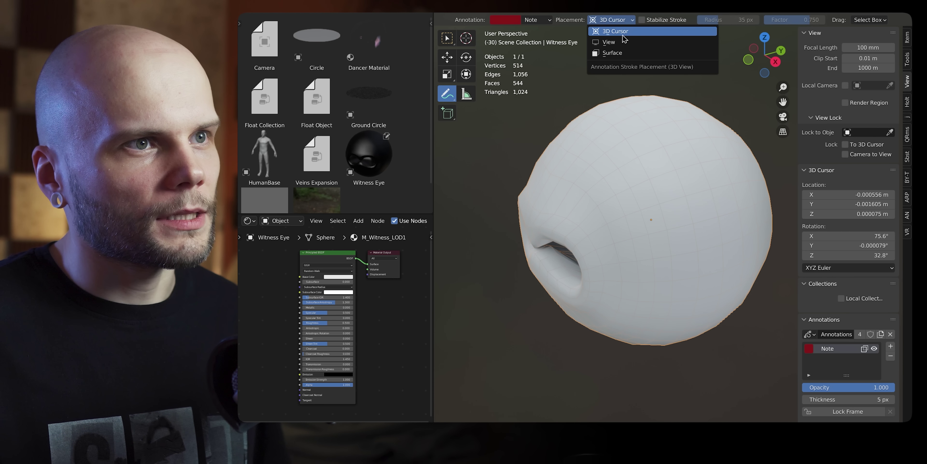
pyautogui.click(616, 53)
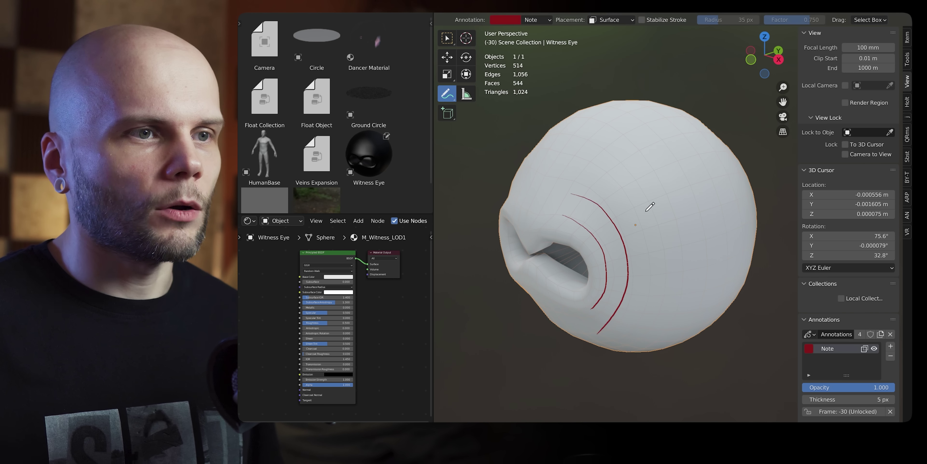
# Step: Try annotating the side of the eye with concentric curved lines beside the opening, and undo them
pyautogui.moveTo(600, 183)
pyautogui.mouseDown()
pyautogui.moveTo(650, 220)
pyautogui.moveTo(635, 328)
pyautogui.mouseUp()
pyautogui.moveTo(632, 169); pyautogui.dragTo(682, 290)
pyautogui.moveTo(672, 160); pyautogui.dragTo(707, 308)
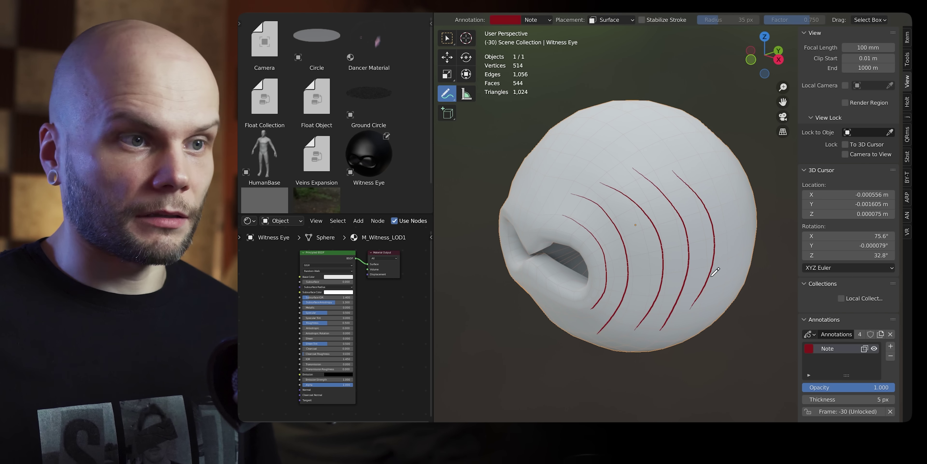
pyautogui.moveTo(715, 221)
pyautogui.mouseDown(button='middle')
pyautogui.moveTo(767, 221)
pyautogui.moveTo(661, 244)
pyautogui.moveTo(664, 210)
pyautogui.mouseUp(button='middle')
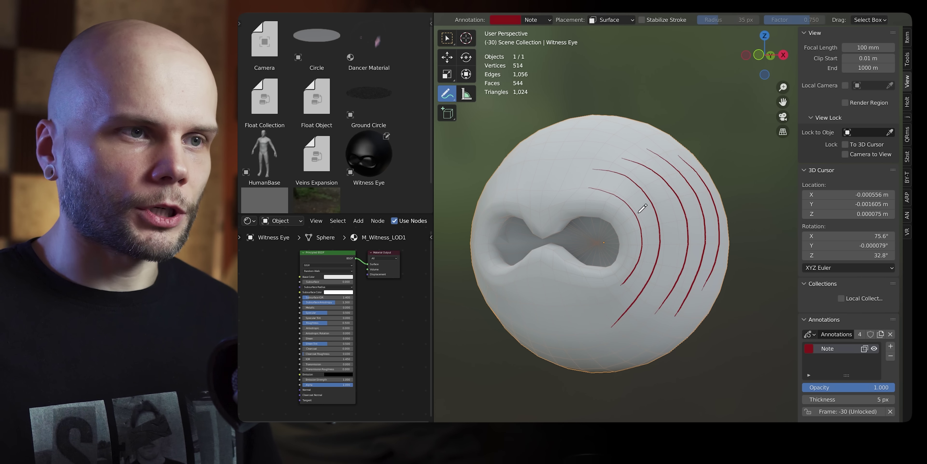
pyautogui.moveTo(615, 211)
pyautogui.mouseDown(button='middle')
pyautogui.moveTo(590, 216)
pyautogui.moveTo(650, 226)
pyautogui.mouseUp(button='middle')
pyautogui.hotkey('ctrl', 'z')
pyautogui.hotkey('ctrl', 'z')
pyautogui.hotkey('ctrl', 'z')
pyautogui.hotkey('ctrl', 'z')
pyautogui.hotkey('ctrl', 'z')
pyautogui.moveTo(686, 252)
pyautogui.mouseDown(button='middle')
pyautogui.moveTo(714, 245)
pyautogui.moveTo(706, 251)
pyautogui.mouseUp(button='middle')
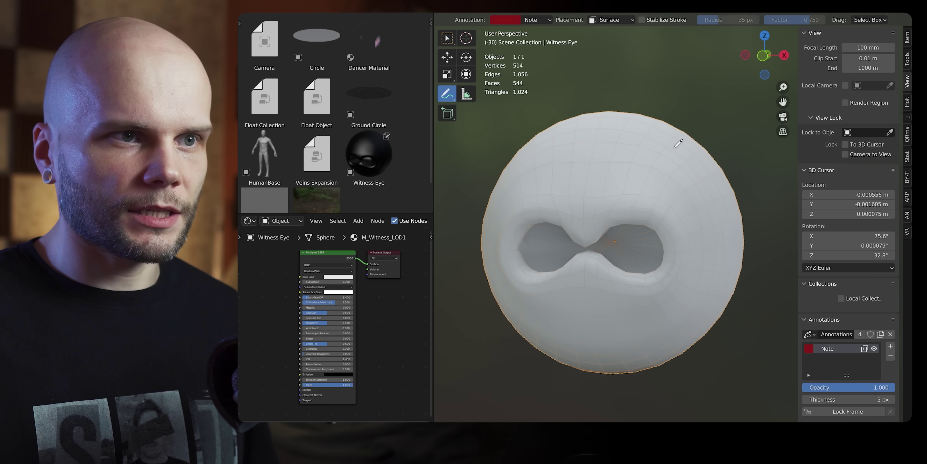
# Step: Annotate two small ovals high on the eye and a large loop around the infinity-shaped opening
pyautogui.moveTo(681, 154); pyautogui.dragTo(705, 173)
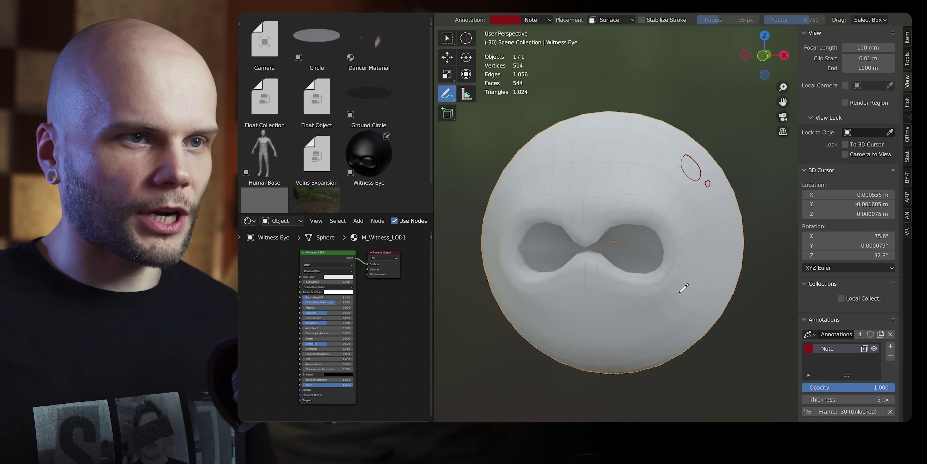
pyautogui.moveTo(685, 271); pyautogui.dragTo(683, 210, button='middle')
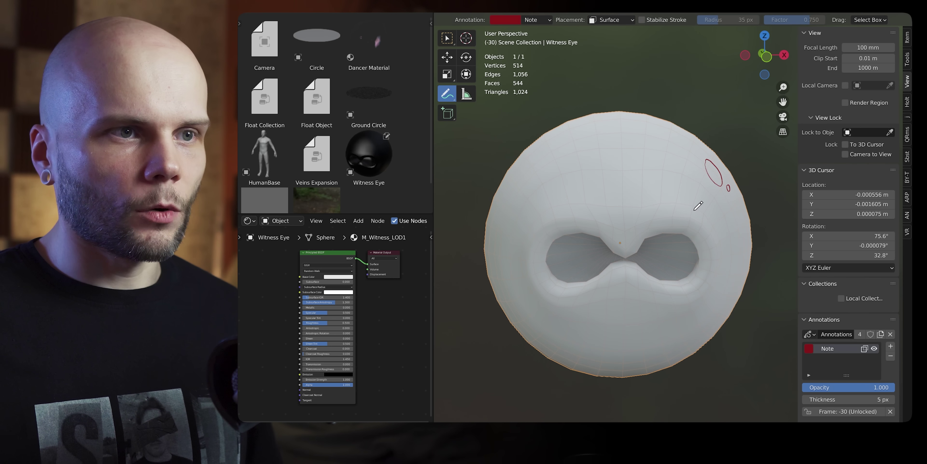
pyautogui.moveTo(705, 215)
pyautogui.mouseDown()
pyautogui.moveTo(659, 180)
pyautogui.moveTo(581, 187)
pyautogui.moveTo(544, 224)
pyautogui.moveTo(542, 291)
pyautogui.moveTo(614, 332)
pyautogui.moveTo(686, 309)
pyautogui.moveTo(710, 268)
pyautogui.moveTo(684, 202)
pyautogui.mouseUp()
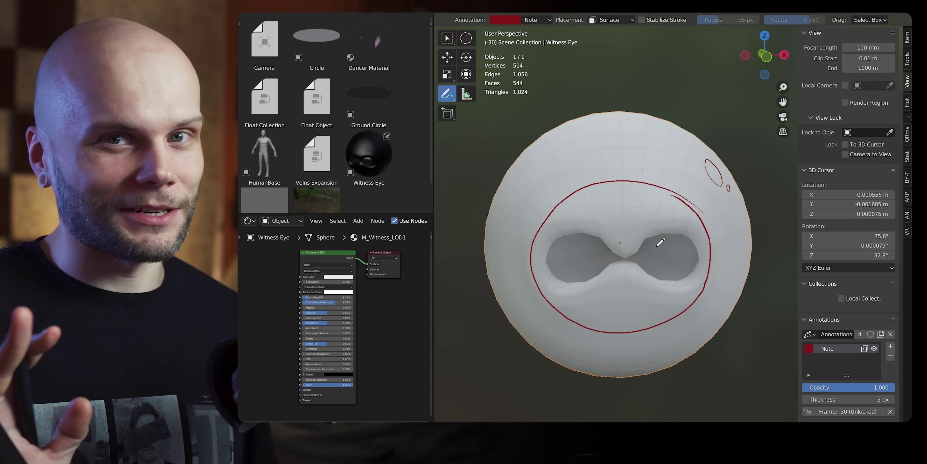
# Step: Try tracing a figure-eight annotation over the infinity-shaped opening, and undo it
pyautogui.moveTo(617, 248)
pyautogui.mouseDown()
pyautogui.moveTo(567, 280)
pyautogui.moveTo(714, 248)
pyautogui.moveTo(583, 239)
pyautogui.mouseUp()
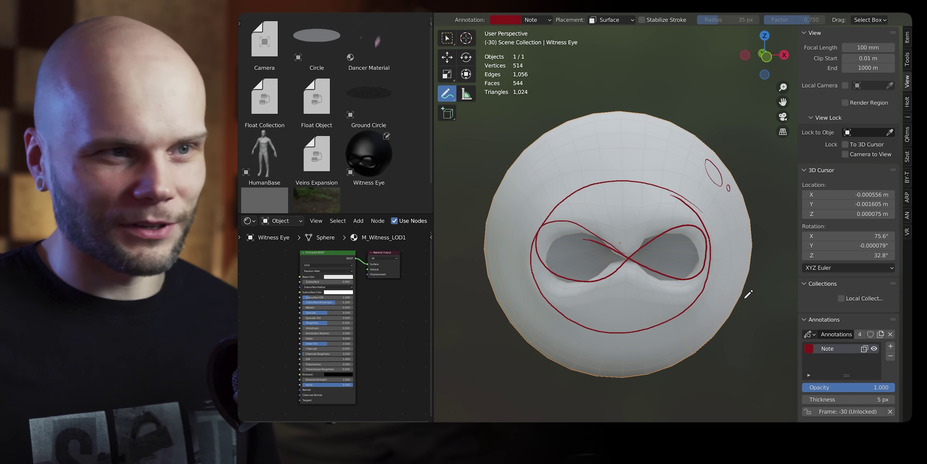
pyautogui.hotkey('ctrl', 'z')
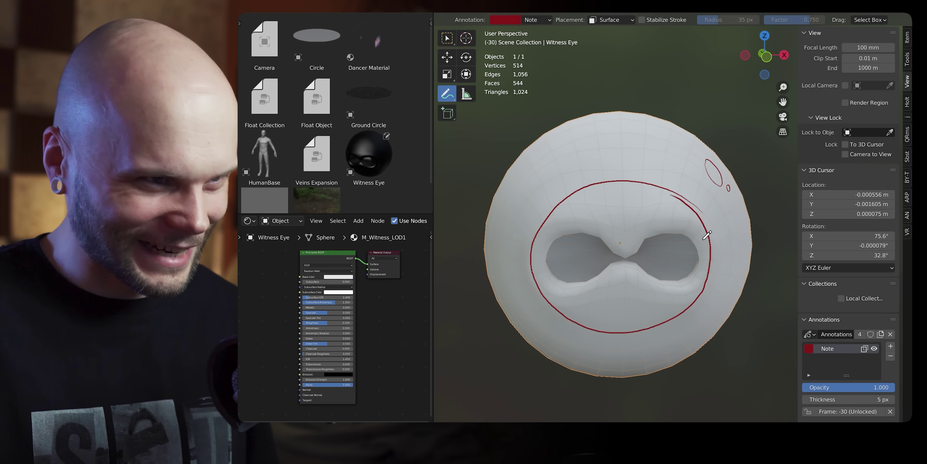
pyautogui.moveTo(673, 245); pyautogui.dragTo(634, 236, button='middle')
pyautogui.moveTo(571, 231); pyautogui.dragTo(573, 244, button='middle')
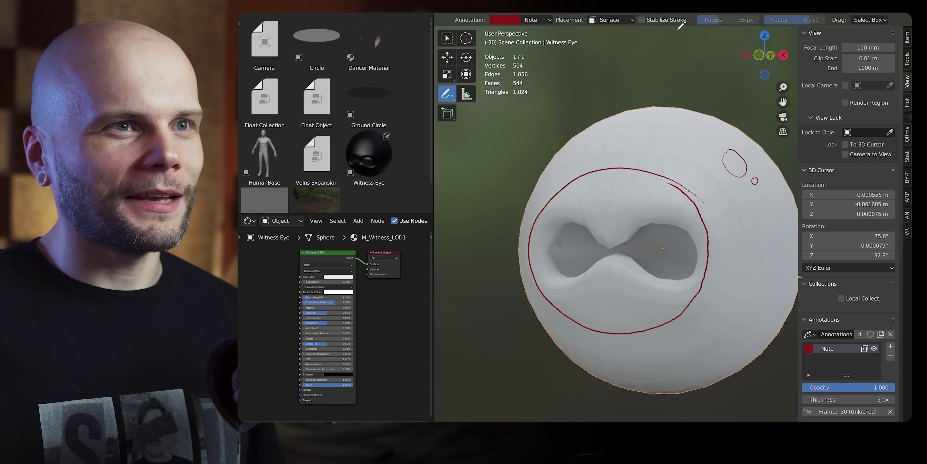
# Step: Set the annotation placement to View and draw a row of curved lines across the opening inside the large loop
pyautogui.click(611, 20)
pyautogui.click(612, 42)
pyautogui.moveTo(618, 224); pyautogui.dragTo(559, 241, button='middle')
pyautogui.moveTo(543, 221)
pyautogui.mouseDown()
pyautogui.moveTo(535, 249)
pyautogui.moveTo(577, 312)
pyautogui.moveTo(604, 315)
pyautogui.mouseUp()
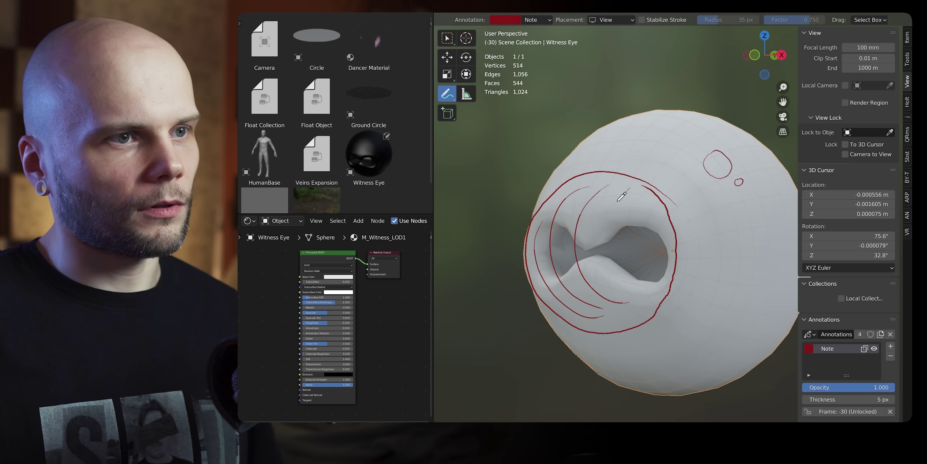
pyautogui.moveTo(618, 201)
pyautogui.mouseDown()
pyautogui.moveTo(644, 301)
pyautogui.moveTo(657, 298)
pyautogui.mouseUp()
pyautogui.moveTo(658, 211); pyautogui.dragTo(662, 290)
pyautogui.moveTo(632, 268)
pyautogui.mouseDown(button='middle')
pyautogui.moveTo(649, 269)
pyautogui.moveTo(594, 241)
pyautogui.mouseUp(button='middle')
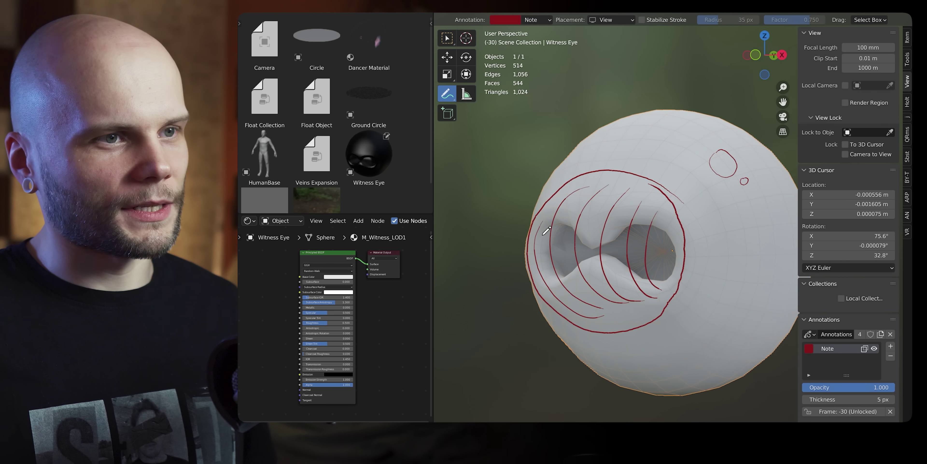
# Step: Undo the curved lines drawn across the opening, leaving the large loop in place
pyautogui.hotkey('ctrl', 'z')
pyautogui.hotkey('ctrl', 'z')
pyautogui.hotkey('ctrl', 'z')
pyautogui.hotkey('ctrl', 'z')
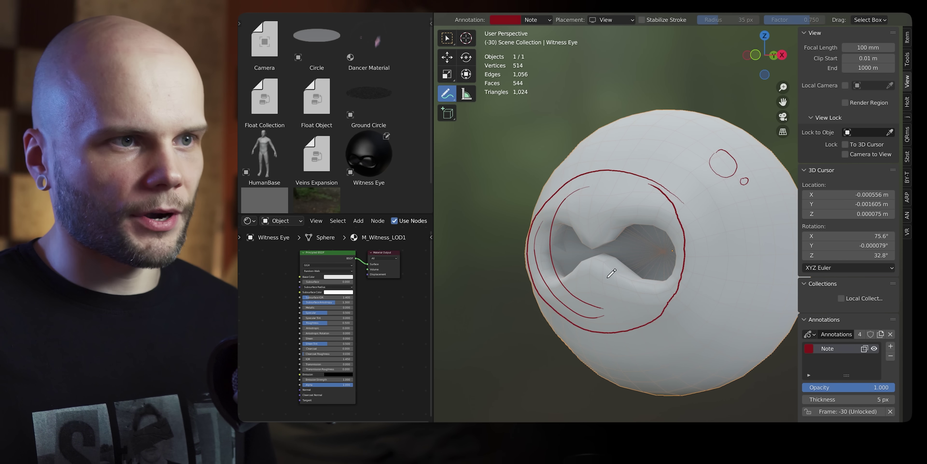
pyautogui.hotkey('ctrl', 'z')
pyautogui.hotkey('ctrl', 'z')
pyautogui.moveTo(588, 225); pyautogui.dragTo(642, 290, button='middle')
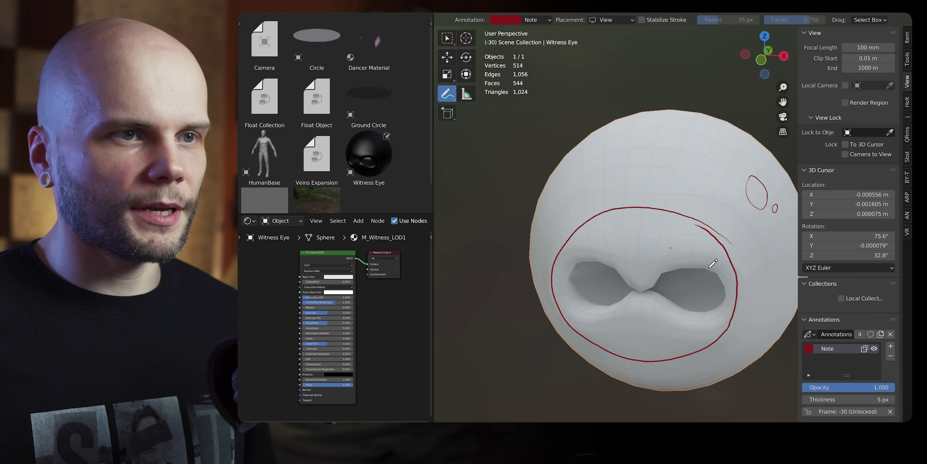
# Step: Outline the opening from the front with a large oval annotation, using Surface placement and Stabilize Stroke at radius 35 px and factor 0.750
pyautogui.moveTo(694, 270); pyautogui.dragTo(604, 340, button='middle')
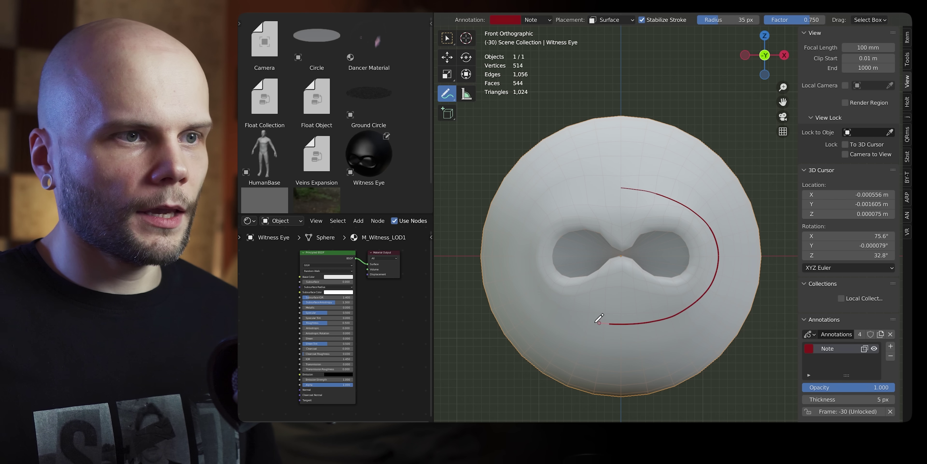
pyautogui.moveTo(639, 182)
pyautogui.mouseDown()
pyautogui.moveTo(680, 201)
pyautogui.moveTo(552, 290)
pyautogui.mouseUp()
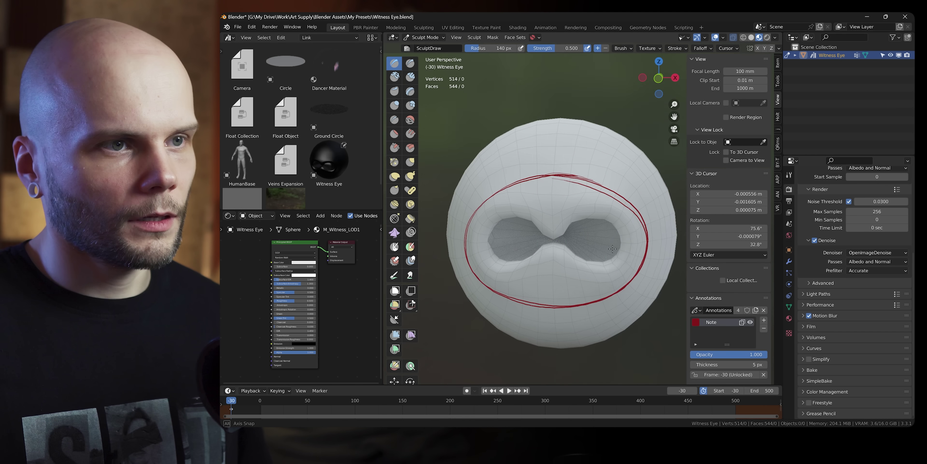
# Step: Open the pinched infinity shape into a single oval cavity in Sculpt Mode and set the brush radius to 309 px
pyautogui.moveTo(540, 248); pyautogui.dragTo(564, 270)
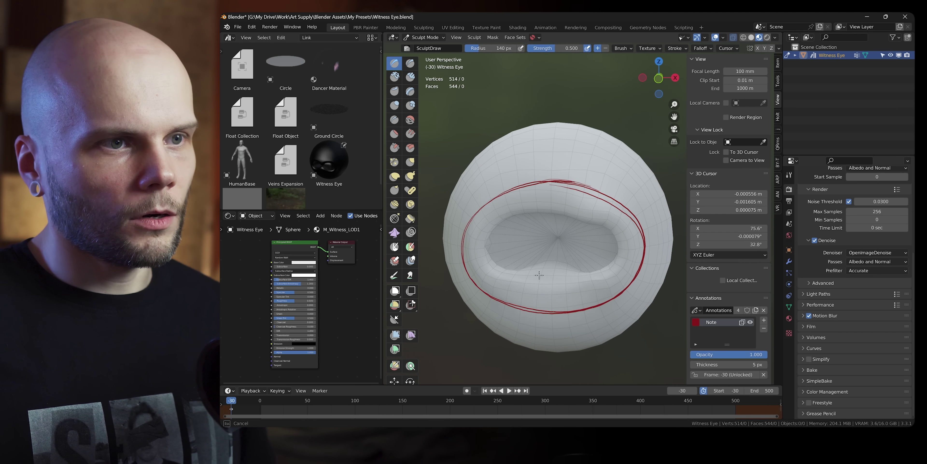
pyautogui.moveTo(619, 270)
pyautogui.mouseDown(button='middle')
pyautogui.moveTo(586, 198)
pyautogui.moveTo(532, 294)
pyautogui.moveTo(545, 270)
pyautogui.mouseUp(button='middle')
pyautogui.press('f')
pyautogui.click(565, 261)
pyautogui.press('f')
pyautogui.click(584, 249)
pyautogui.moveTo(559, 260); pyautogui.dragTo(559, 225)
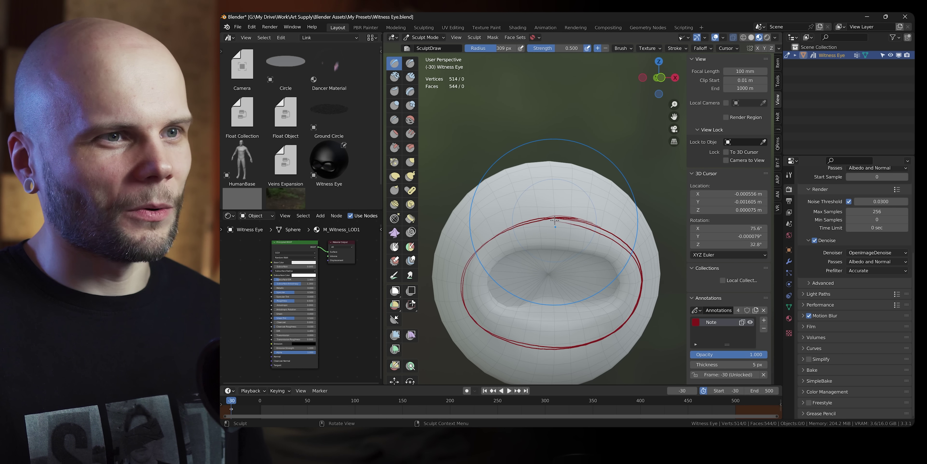
# Step: Widen and round the eye opening toward the red oval outline with the Grab brush
pyautogui.press('g')
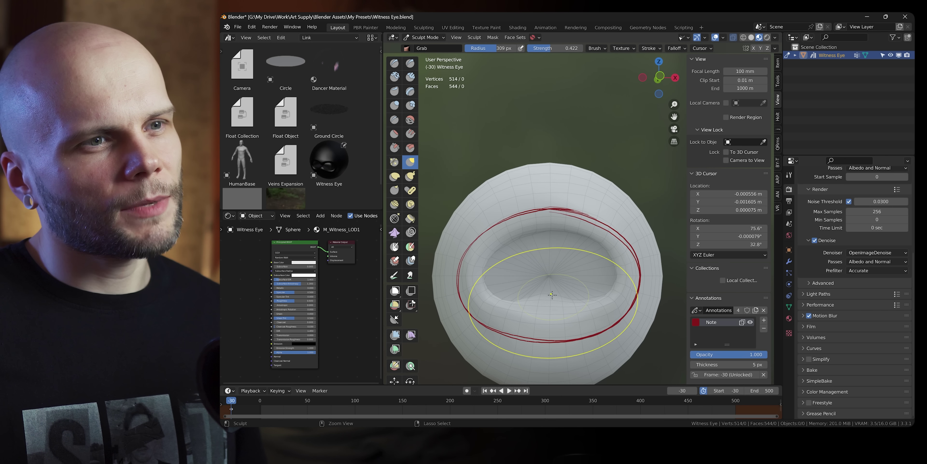
pyautogui.moveTo(546, 296)
pyautogui.mouseDown(button='middle')
pyautogui.moveTo(564, 301)
pyautogui.moveTo(555, 276)
pyautogui.moveTo(613, 293)
pyautogui.moveTo(607, 298)
pyautogui.mouseUp(button='middle')
pyautogui.moveTo(545, 262); pyautogui.dragTo(572, 277, button='middle')
pyautogui.moveTo(565, 311)
pyautogui.mouseDown(button='middle')
pyautogui.moveTo(534, 299)
pyautogui.moveTo(582, 296)
pyautogui.moveTo(580, 303)
pyautogui.moveTo(617, 312)
pyautogui.moveTo(641, 288)
pyautogui.mouseUp(button='middle')
pyautogui.press('f')
pyautogui.click(663, 308)
pyautogui.moveTo(551, 288); pyautogui.dragTo(528, 306, button='middle')
# Step: Adjust the opening's lower rim with the Grab brush at radius 214 px and reduce the radius to 193 px
pyautogui.press('f')
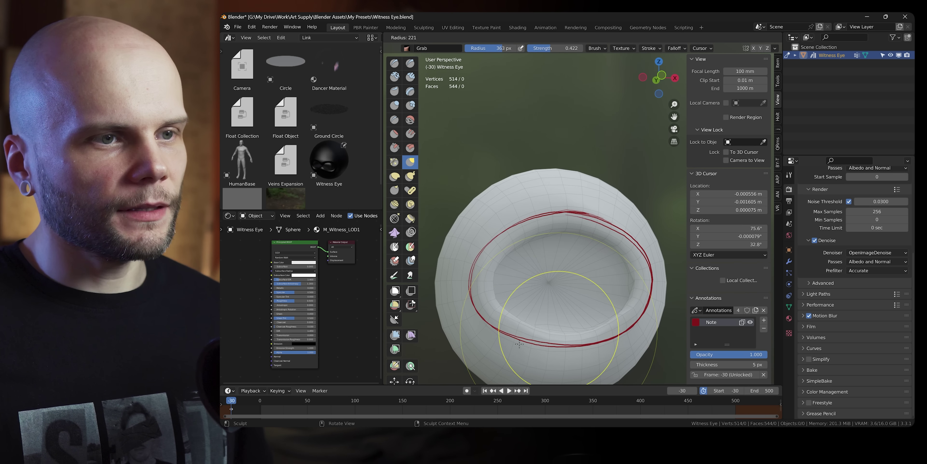
pyautogui.click(615, 336)
pyautogui.moveTo(557, 338); pyautogui.dragTo(557, 334)
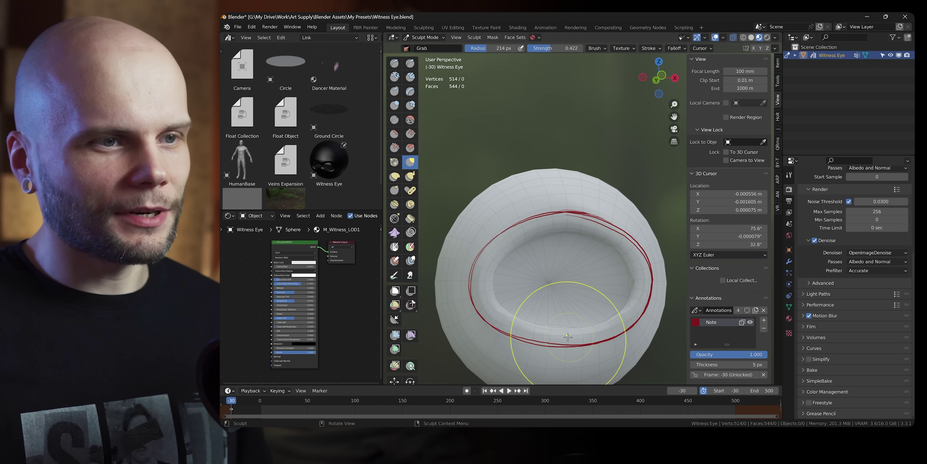
pyautogui.moveTo(567, 337); pyautogui.dragTo(664, 323, button='middle')
pyautogui.press('f')
pyautogui.click(675, 323)
pyautogui.press('f')
pyautogui.click(591, 319)
pyautogui.moveTo(598, 319); pyautogui.dragTo(587, 330, button='middle')
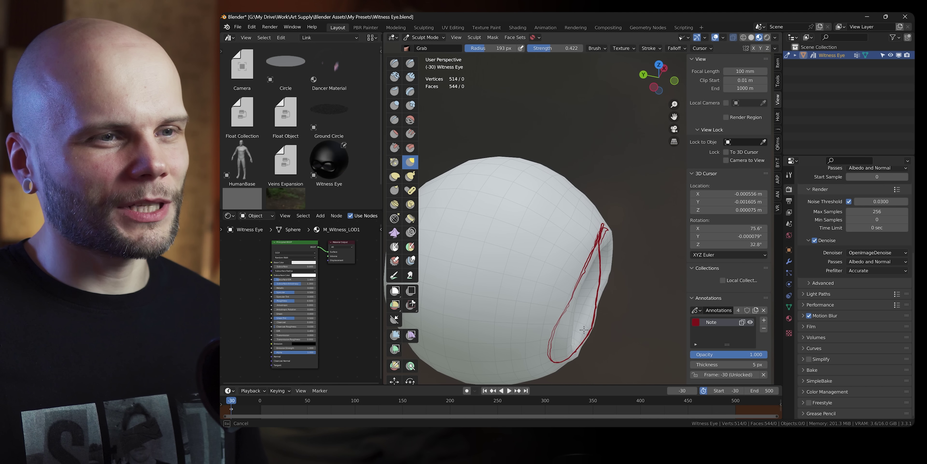
# Step: Refine the opening's rim against the red outline, reducing the Grab brush radius to 170 px
pyautogui.press('f')
pyautogui.click(584, 335)
pyautogui.moveTo(600, 311)
pyautogui.mouseDown(button='middle')
pyautogui.moveTo(573, 249)
pyautogui.moveTo(552, 280)
pyautogui.moveTo(548, 269)
pyautogui.moveTo(518, 265)
pyautogui.moveTo(622, 263)
pyautogui.moveTo(486, 248)
pyautogui.moveTo(589, 320)
pyautogui.moveTo(568, 238)
pyautogui.moveTo(579, 250)
pyautogui.moveTo(557, 211)
pyautogui.moveTo(518, 244)
pyautogui.mouseUp(button='middle')
pyautogui.press('f')
pyautogui.click(549, 263)
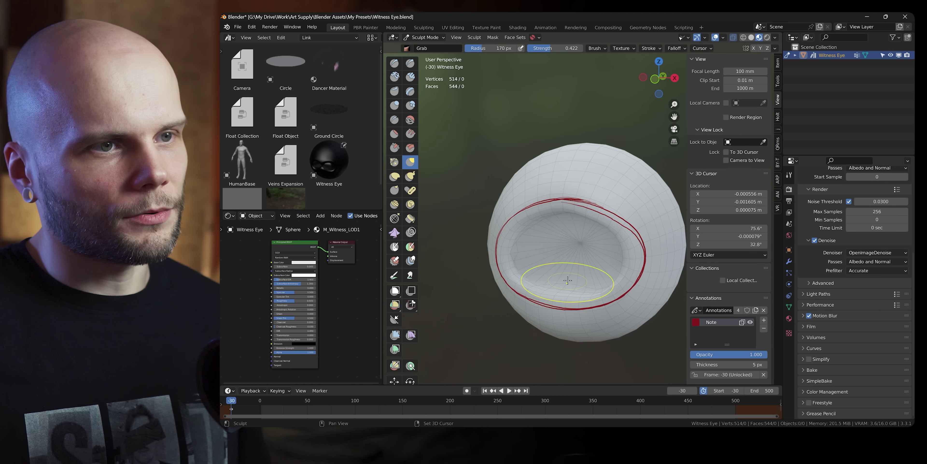
# Step: In Edit Mode from the right view, move the cavity's inner vertex ring about 0.0085 m deeper along Y with proportional editing
pyautogui.moveTo(559, 275); pyautogui.dragTo(564, 240, button='middle')
pyautogui.press('Tab')
pyautogui.press('KP_3')
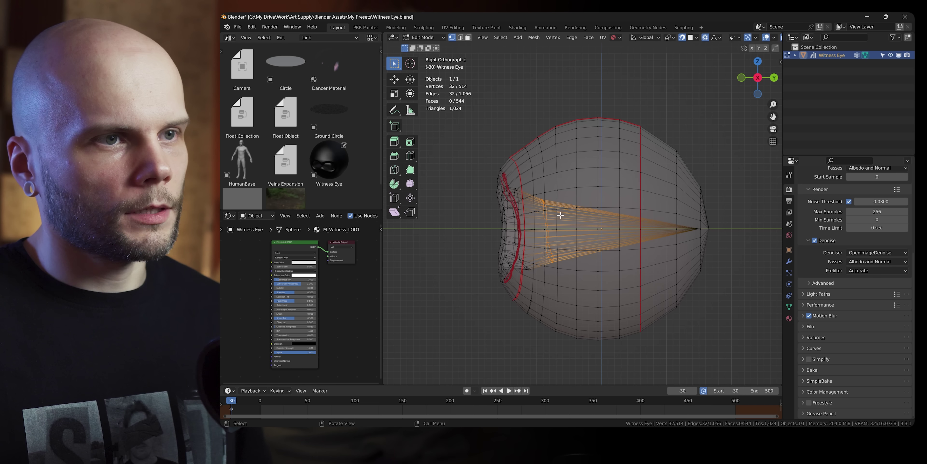
pyautogui.press('g')
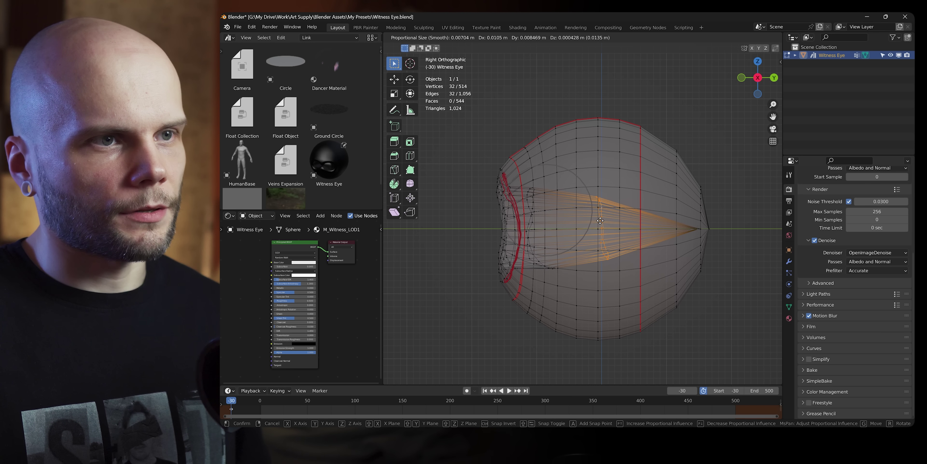
pyautogui.click(601, 219)
# Step: Scale the cavity's inner vertex ring to 0.868 and round it with To Sphere at factor 1.000
pyautogui.press('s')
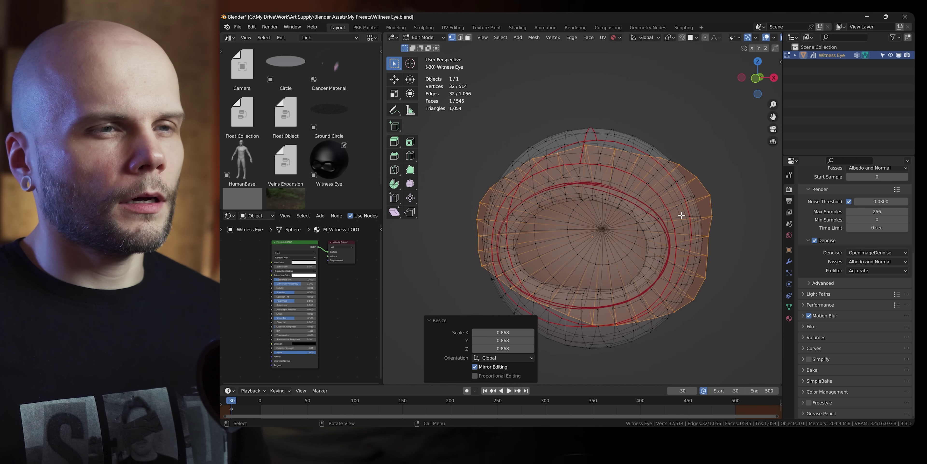
pyautogui.hotkey('shift', 's')
pyautogui.press('Escape')
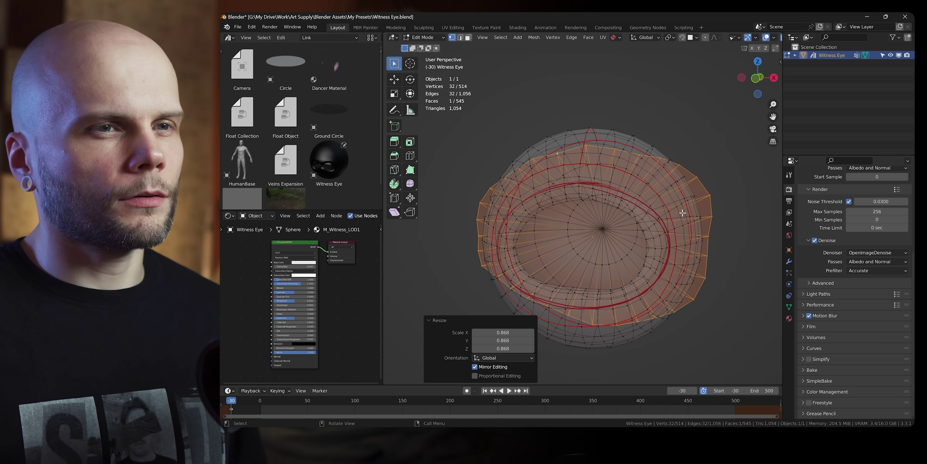
pyautogui.hotkey('shift', 'alt', 's')
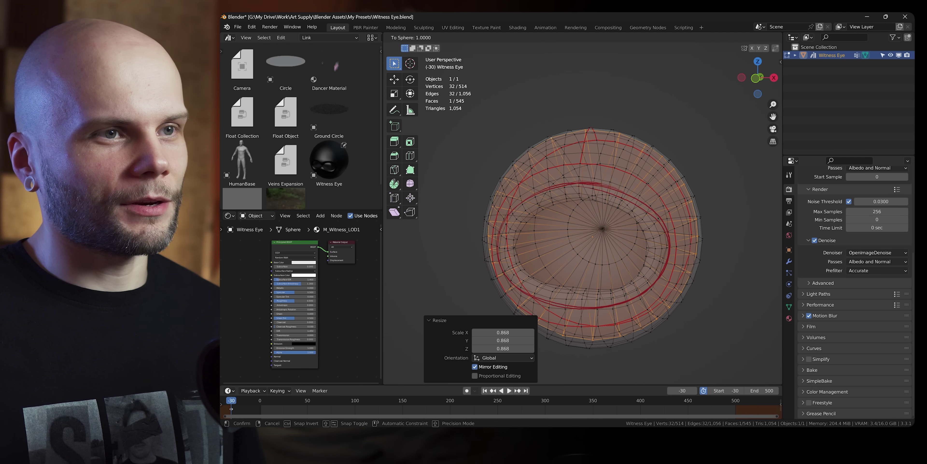
pyautogui.press('Return')
pyautogui.hotkey('shift', 'alt', 's')
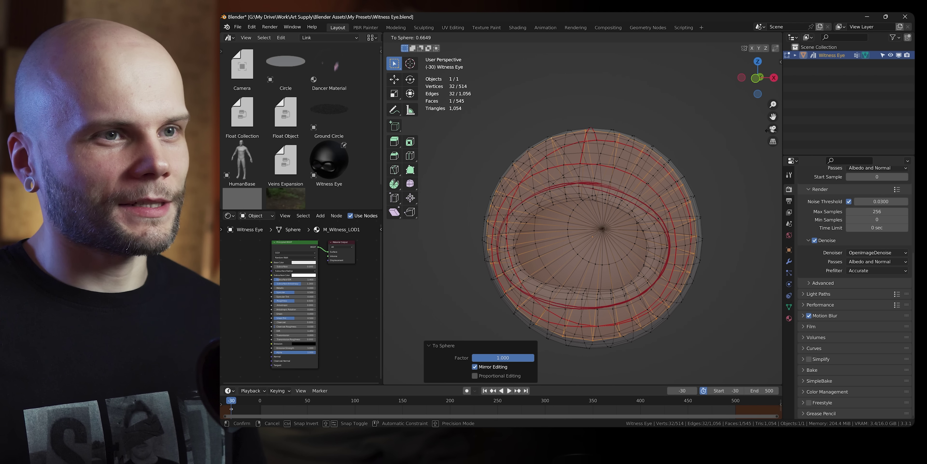
pyautogui.press('Return')
pyautogui.hotkey('shift', 'alt', 's')
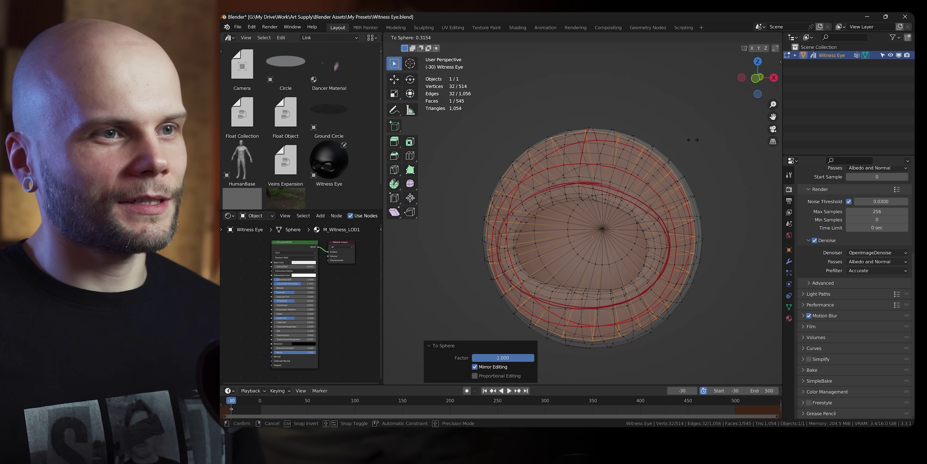
pyautogui.press('Return')
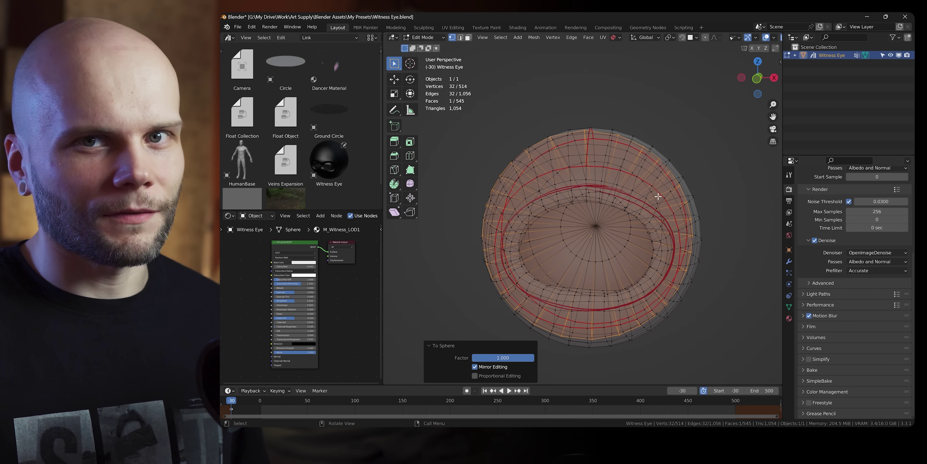
# Step: Centre the rounded ring along X from the front view, scale it to 0.940, and clear the selection in the right view
pyautogui.press('KP_1')
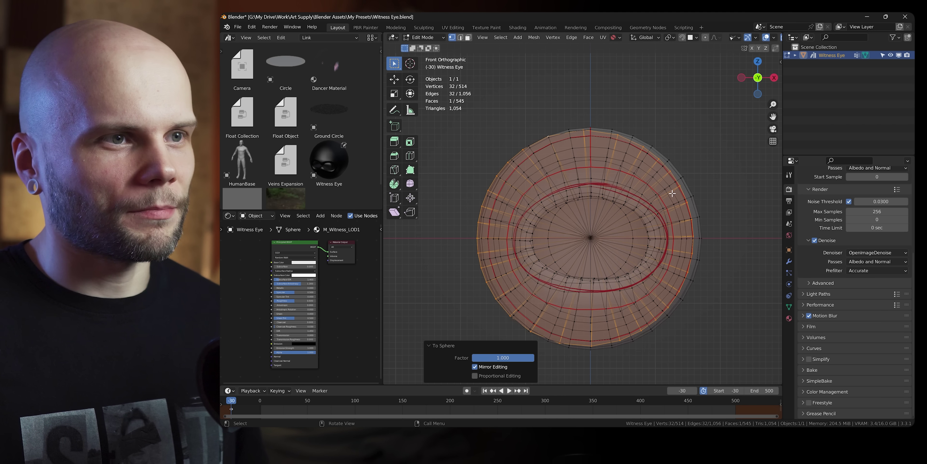
pyautogui.press('g')
pyautogui.press('x')
pyautogui.click(679, 193)
pyautogui.press('s')
pyautogui.click(691, 182)
pyautogui.moveTo(711, 182); pyautogui.dragTo(699, 153, button='middle')
pyautogui.click(765, 81)
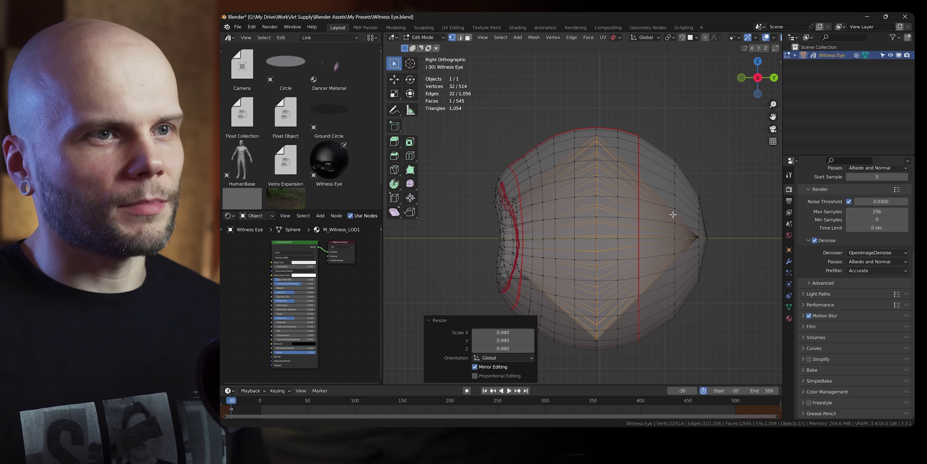
pyautogui.keyDown('shift'); pyautogui.moveTo(681, 211); pyautogui.dragTo(671, 211, button='middle'); pyautogui.keyUp('shift')
pyautogui.hotkey('alt', 'a')
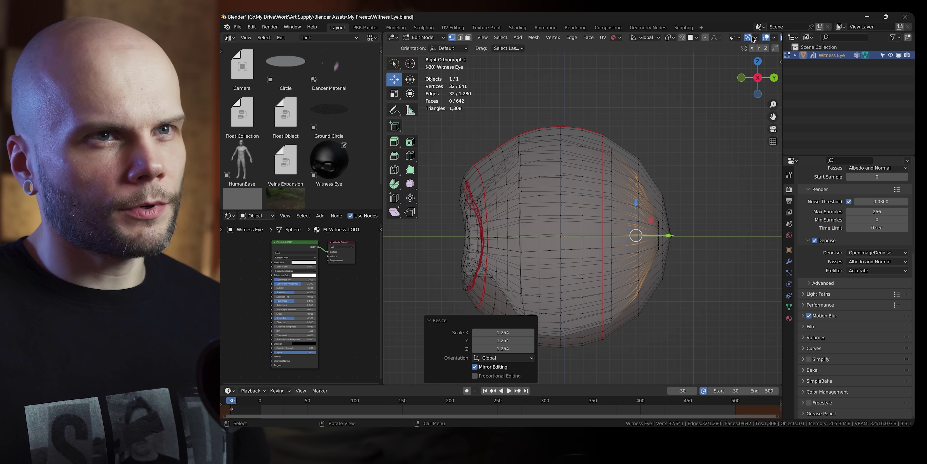
# Step: Turn off X-ray and switch the eye to Sculpt Mode to check the opening
pyautogui.scroll(-3, 753, 38)
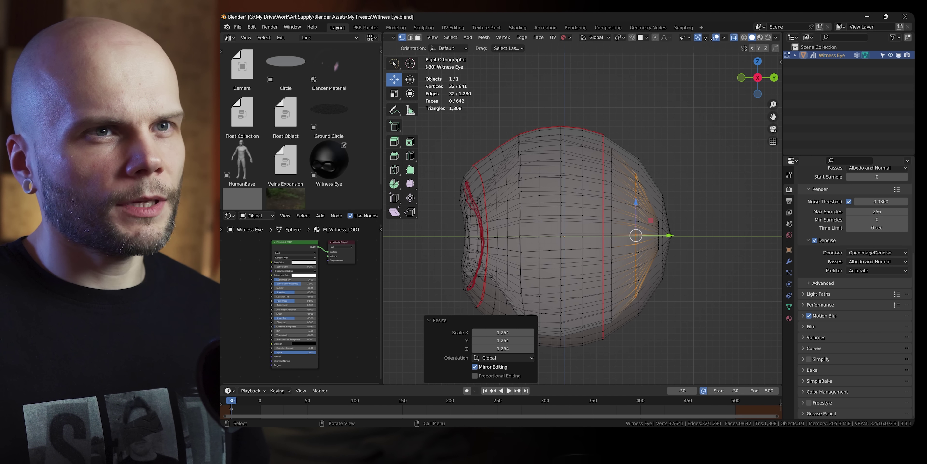
pyautogui.click(733, 38)
pyautogui.moveTo(590, 186); pyautogui.dragTo(656, 211, button='middle')
pyautogui.hotkey('ctrl', 'Tab')
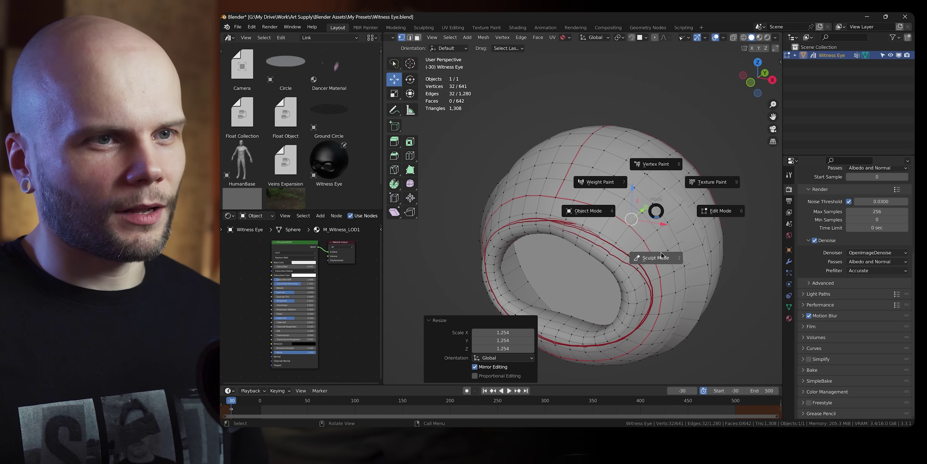
pyautogui.click(655, 255)
pyautogui.moveTo(663, 258)
pyautogui.mouseDown(button='middle')
pyautogui.moveTo(702, 218)
pyautogui.moveTo(658, 232)
pyautogui.mouseUp(button='middle')
# Step: In Edit Mode, delete the flat face closing the eye opening and scale the vertex ring inside it to 0.877
pyautogui.press('Tab')
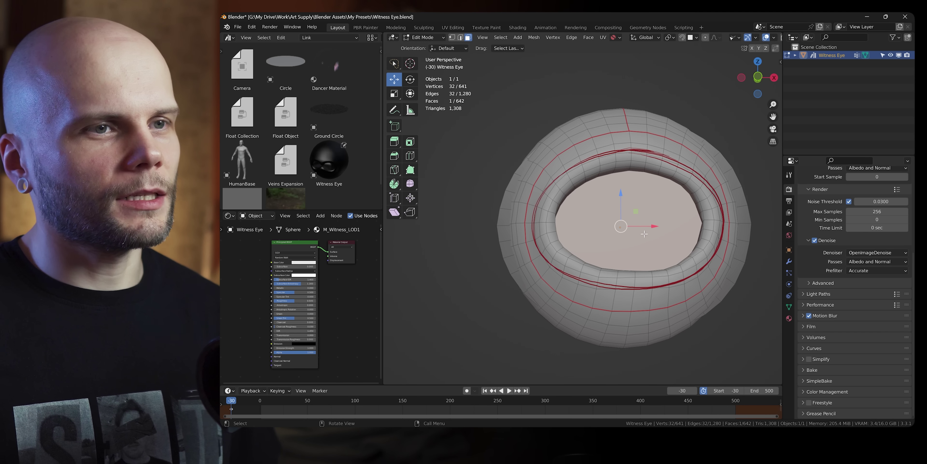
pyautogui.press('x')
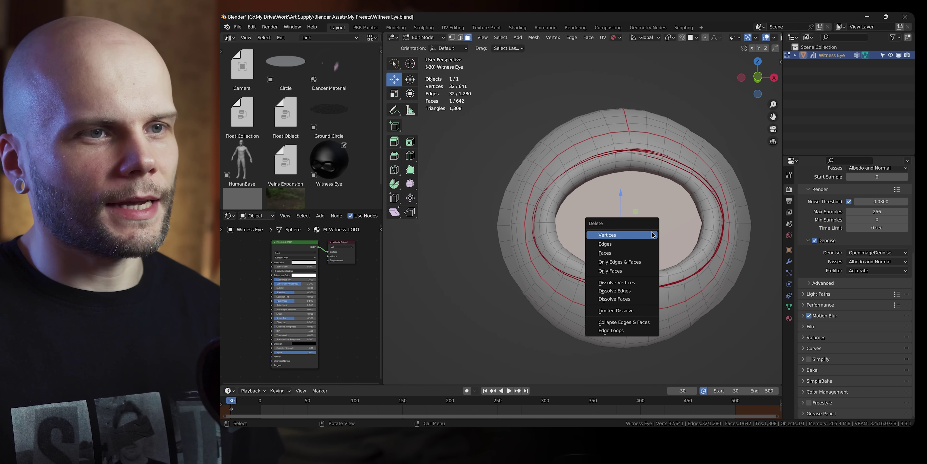
pyautogui.click(643, 253)
pyautogui.moveTo(643, 253); pyautogui.dragTo(662, 247, button='middle')
pyautogui.press('s')
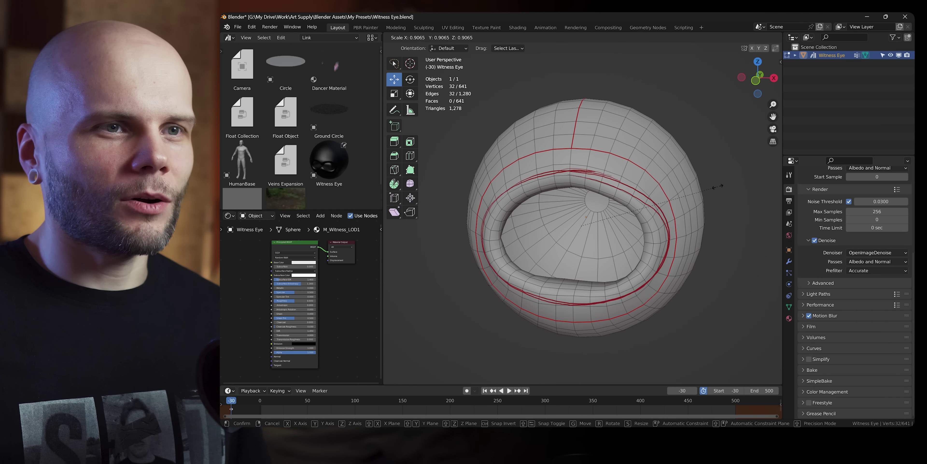
pyautogui.click(714, 189)
# Step: Add concentric loop cuts across the cavity's long radial faces, sliding the first to a factor of -0.481
pyautogui.moveTo(706, 198); pyautogui.dragTo(652, 214, button='middle')
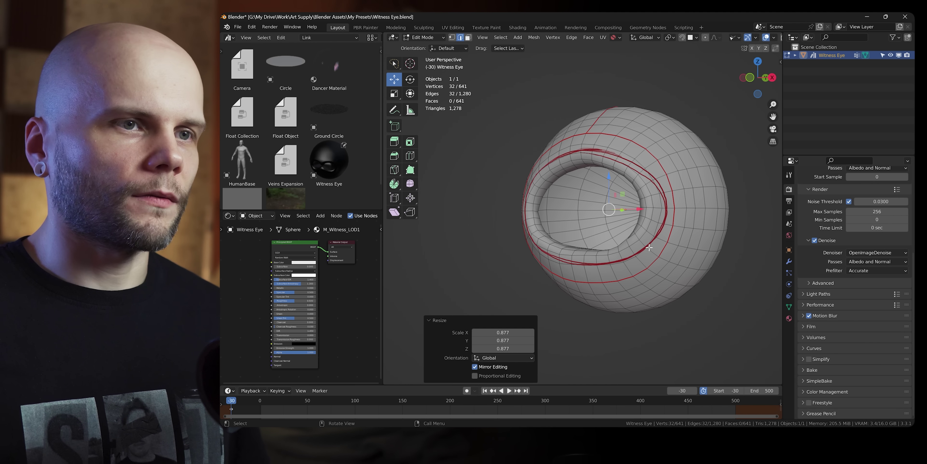
pyautogui.keyDown('ctrl'); pyautogui.moveTo(635, 219); pyautogui.dragTo(620, 230, button='middle'); pyautogui.keyUp('ctrl')
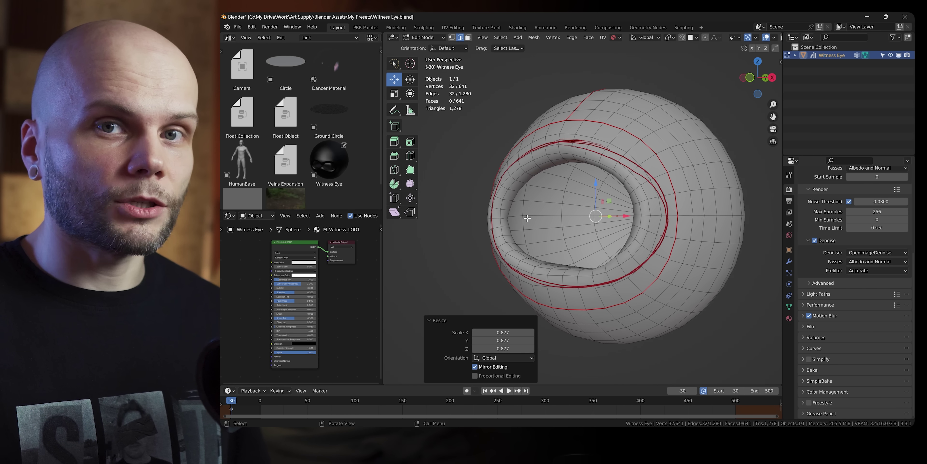
pyautogui.moveTo(596, 220); pyautogui.dragTo(617, 220, button='middle')
pyautogui.scroll(-5, 623, 189)
pyautogui.scroll(2, 618, 221)
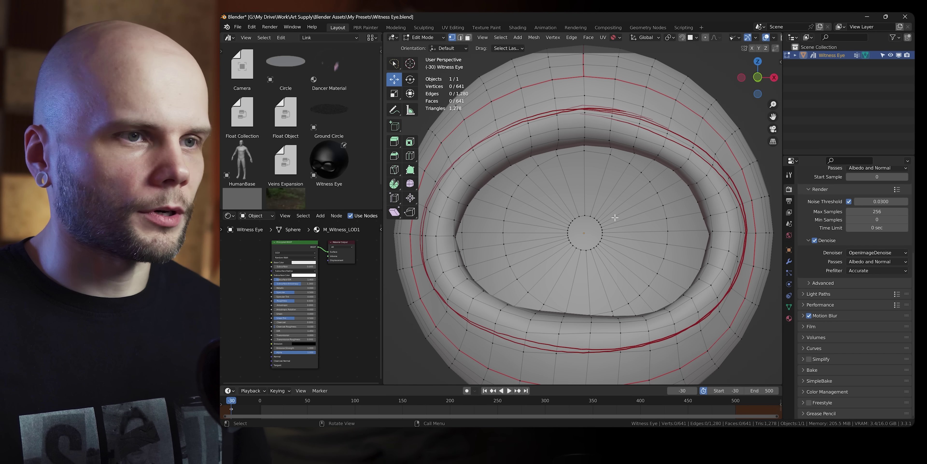
pyautogui.moveTo(615, 217); pyautogui.dragTo(471, 229, button='middle')
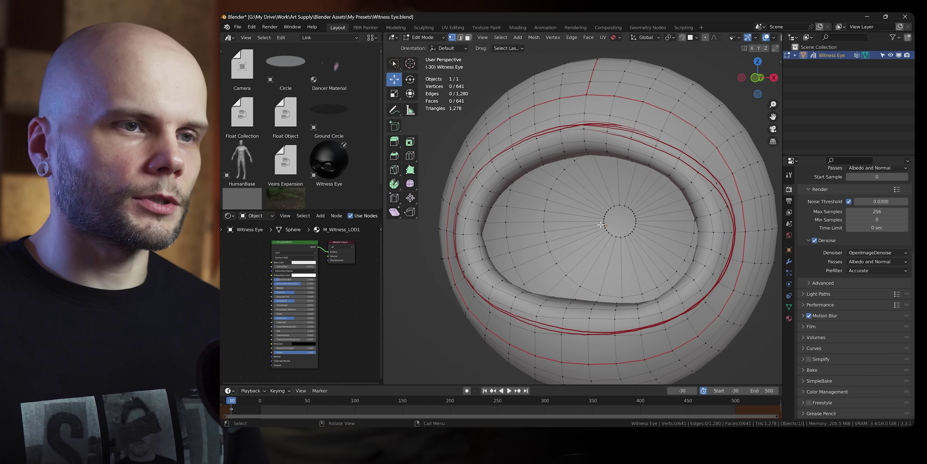
pyautogui.moveTo(604, 226); pyautogui.dragTo(544, 224, button='middle')
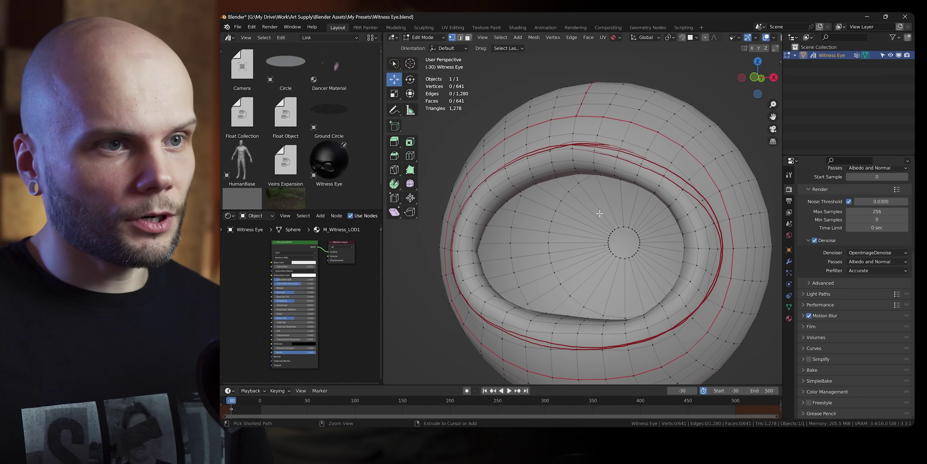
pyautogui.hotkey('ctrl', 'r')
pyautogui.click(586, 217)
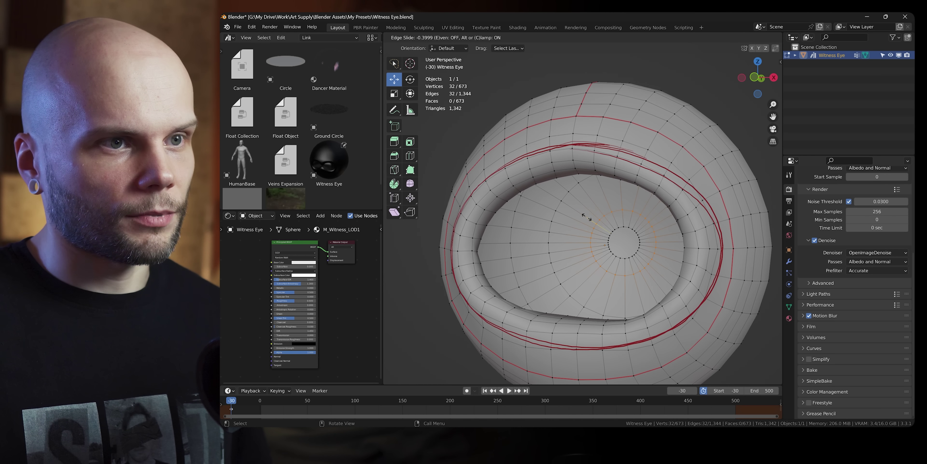
pyautogui.click(598, 225)
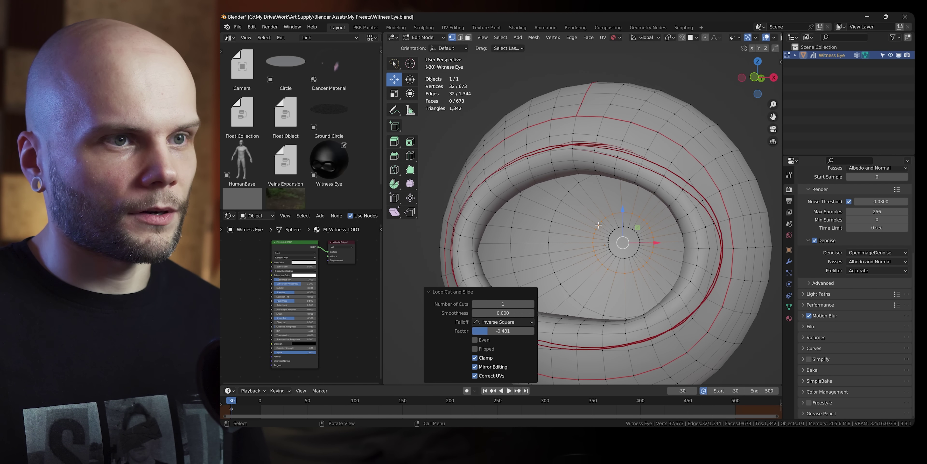
pyautogui.hotkey('ctrl', 'r')
pyautogui.click(578, 213)
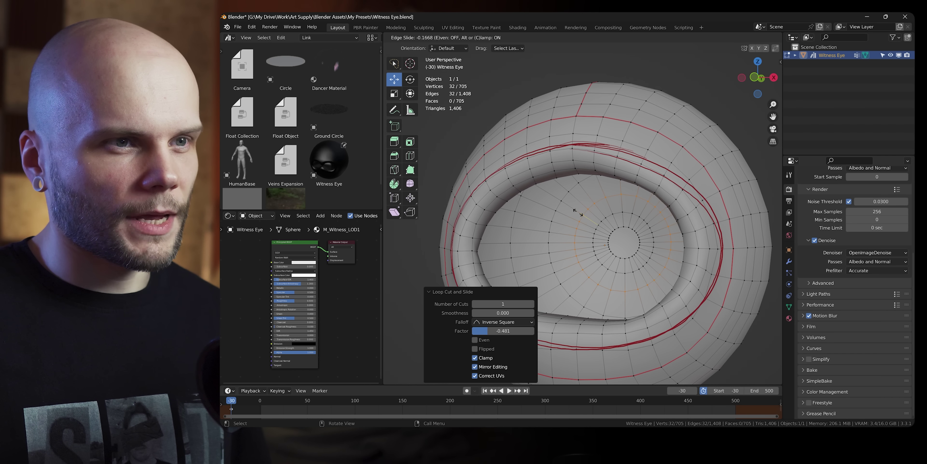
pyautogui.click(580, 214)
pyautogui.hotkey('ctrl', 'r')
pyautogui.click(576, 205)
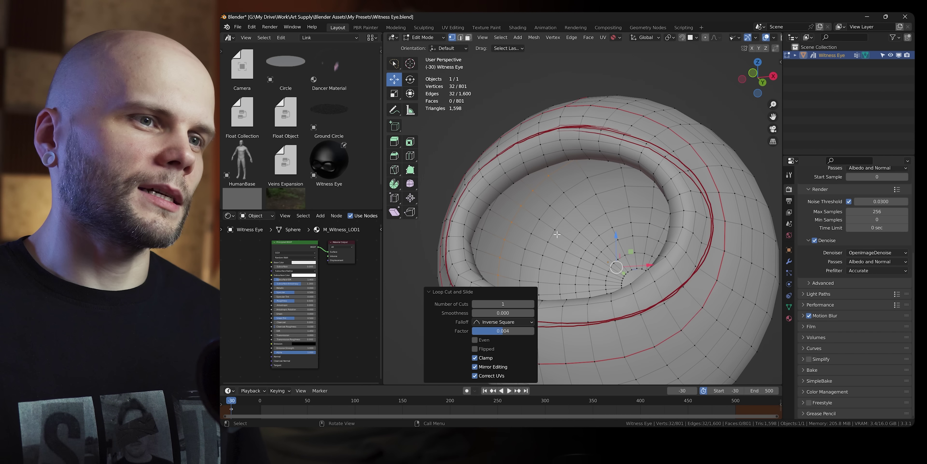
# Step: Move the selected cavity loop -0.002825 m along Y and scale it to even out the cavity's curvature
pyautogui.press('1')
pyautogui.moveTo(553, 236); pyautogui.dragTo(598, 239, button='middle')
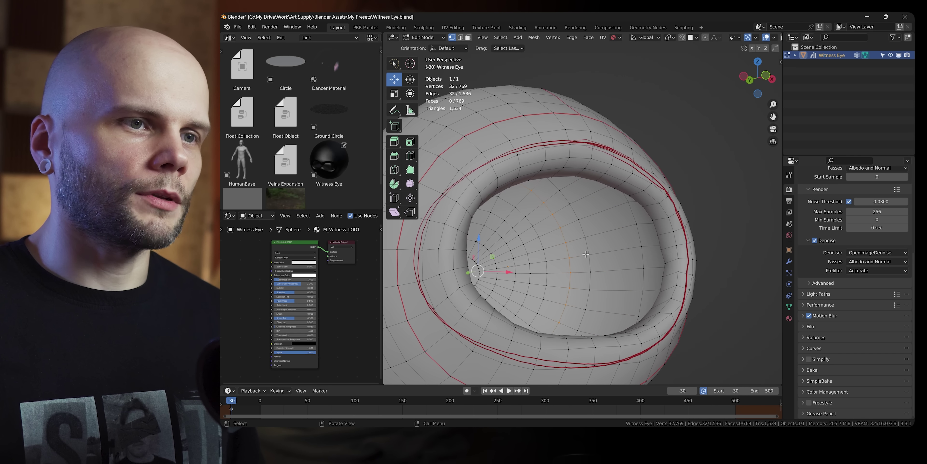
pyautogui.moveTo(586, 250); pyautogui.dragTo(526, 245, button='middle')
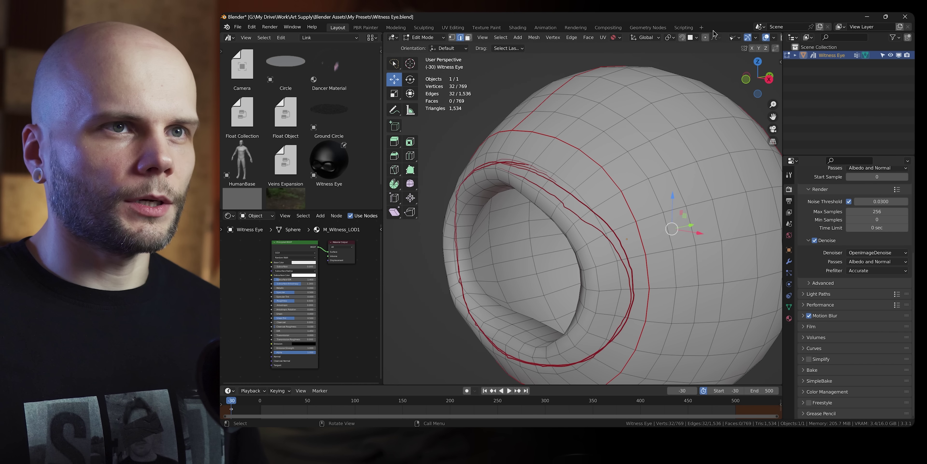
pyautogui.moveTo(648, 224); pyautogui.dragTo(639, 223)
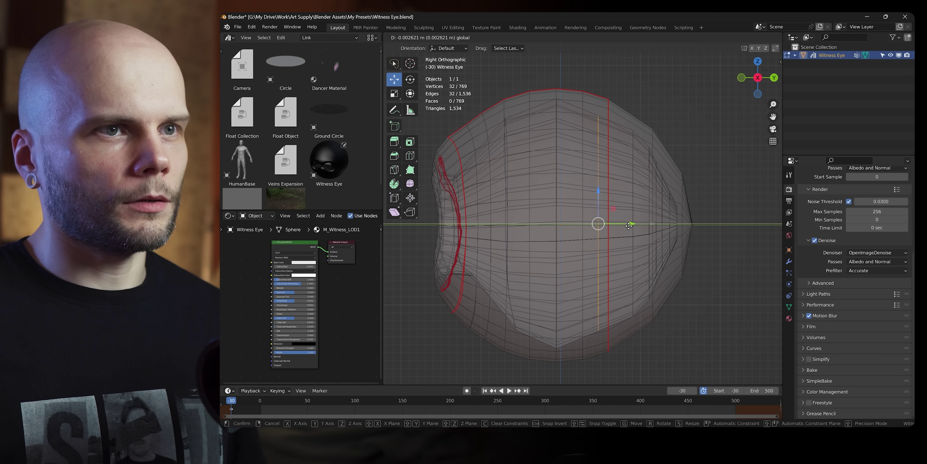
pyautogui.click(630, 225)
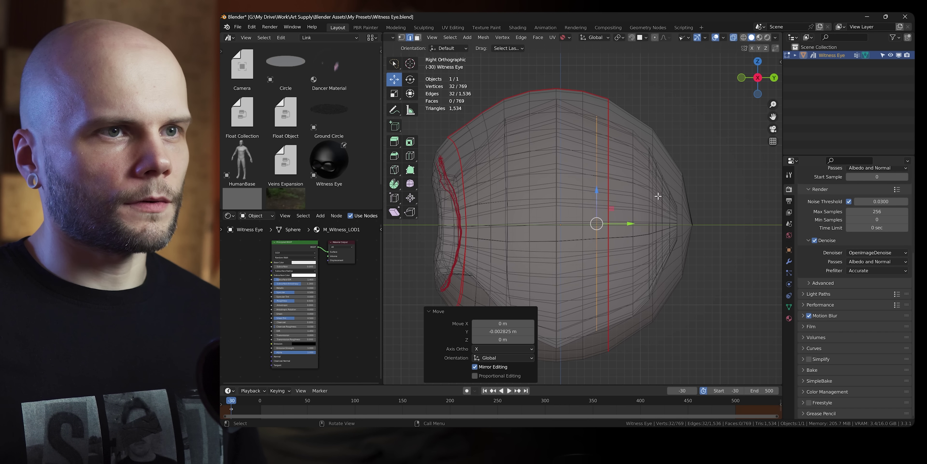
pyautogui.press('s')
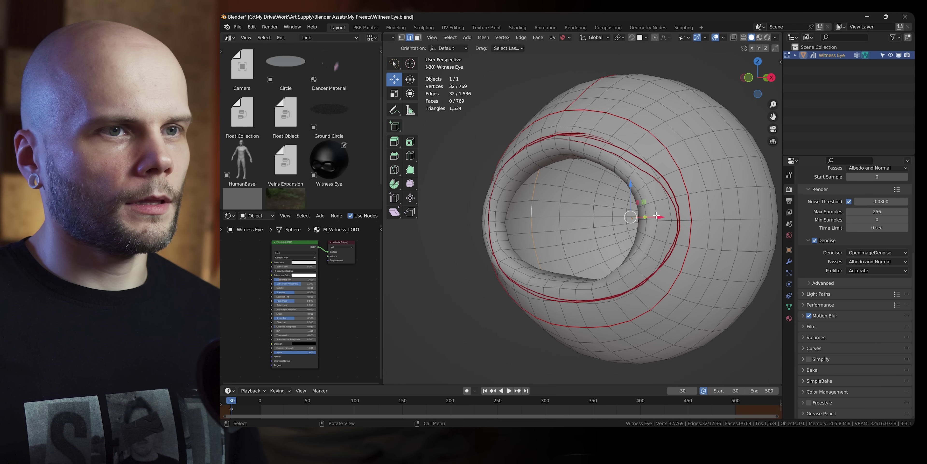
pyautogui.moveTo(658, 197)
pyautogui.mouseDown(button='middle')
pyautogui.moveTo(646, 213)
pyautogui.moveTo(605, 223)
pyautogui.moveTo(514, 202)
pyautogui.moveTo(538, 222)
pyautogui.moveTo(608, 238)
pyautogui.mouseUp(button='middle')
pyautogui.press('s')
pyautogui.click(643, 217)
# Step: In Sculpt Mode, adjust the opening's rim with the Grab brush at radius 231 px and undo the last changes
pyautogui.hotkey('ctrl', 'Tab')
pyautogui.click(580, 287)
pyautogui.keyDown('shift'); pyautogui.moveTo(570, 288); pyautogui.dragTo(568, 296, button='middle'); pyautogui.keyUp('shift')
pyautogui.moveTo(614, 290); pyautogui.dragTo(615, 291)
pyautogui.keyDown('shift'); pyautogui.moveTo(615, 291); pyautogui.dragTo(622, 303, button='middle'); pyautogui.keyUp('shift')
pyautogui.moveTo(638, 216); pyautogui.dragTo(623, 215, button='middle')
pyautogui.moveTo(505, 236); pyautogui.dragTo(522, 234, button='middle')
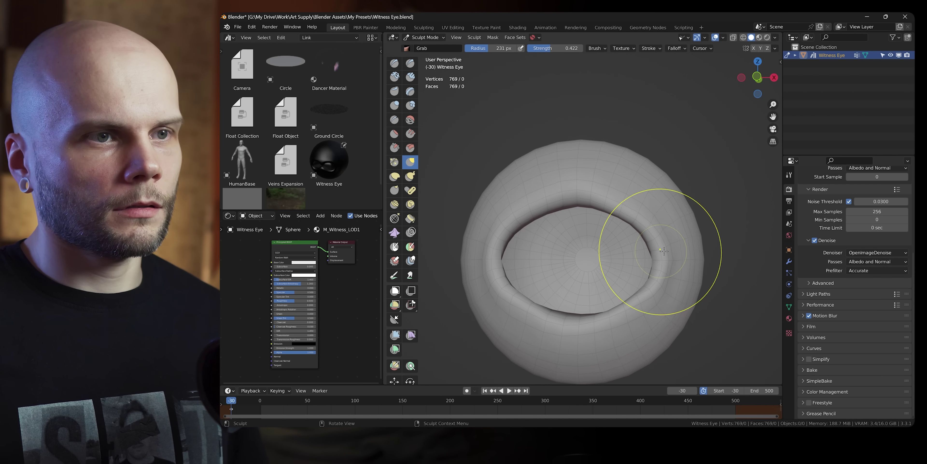
pyautogui.hotkey('ctrl', 'z')
pyautogui.hotkey('ctrl', 'z')
pyautogui.hotkey('ctrl', 'z')
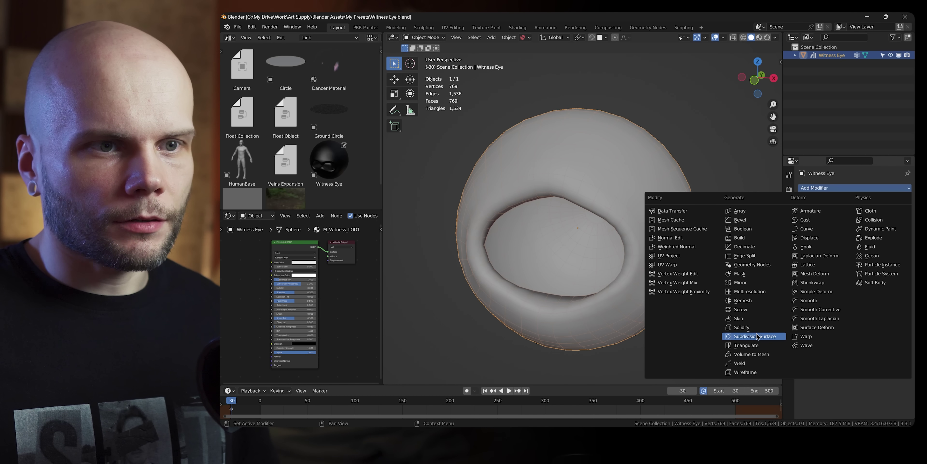
# Step: Add a Multiresolution modifier to the Witness Eye, subdivide it to level 2, and enter Sculpt Mode
pyautogui.click(751, 291)
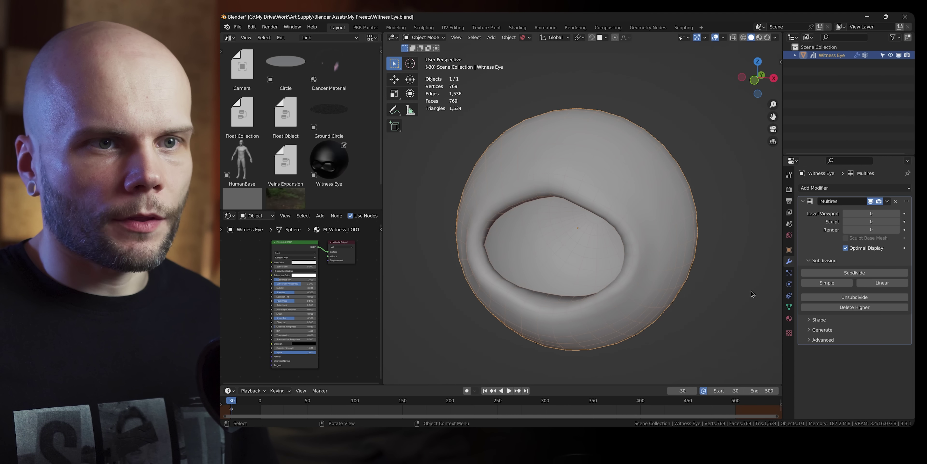
pyautogui.click(862, 272)
pyautogui.click(862, 272)
pyautogui.moveTo(668, 265); pyautogui.dragTo(656, 253, button='middle')
pyautogui.hotkey('ctrl', 'Tab')
pyautogui.click(656, 297)
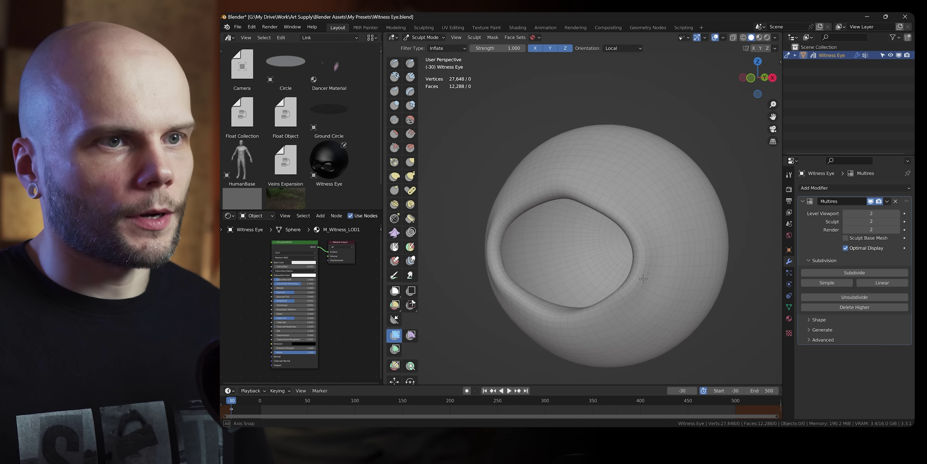
# Step: Set the Clay brush to radius 23 px and strength 1.000 for sculpting the cavity's inner surface
pyautogui.press('f')
pyautogui.click(611, 265)
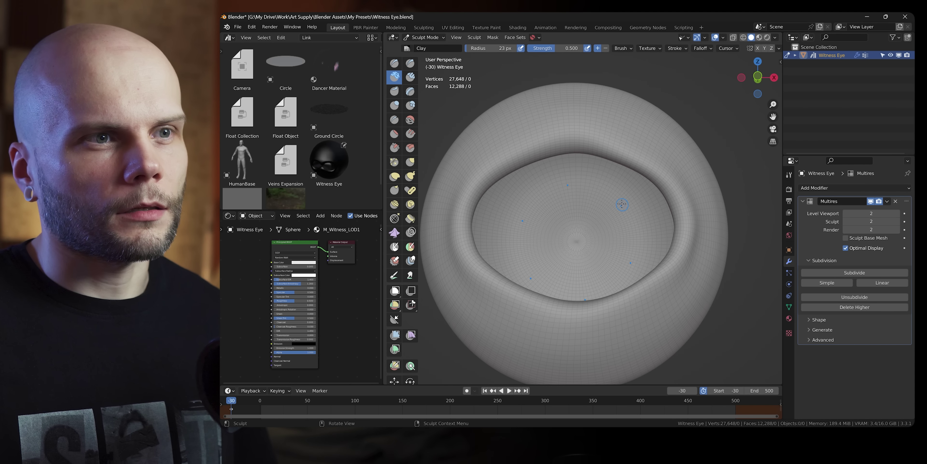
pyautogui.moveTo(633, 226); pyautogui.dragTo(605, 171, button='middle')
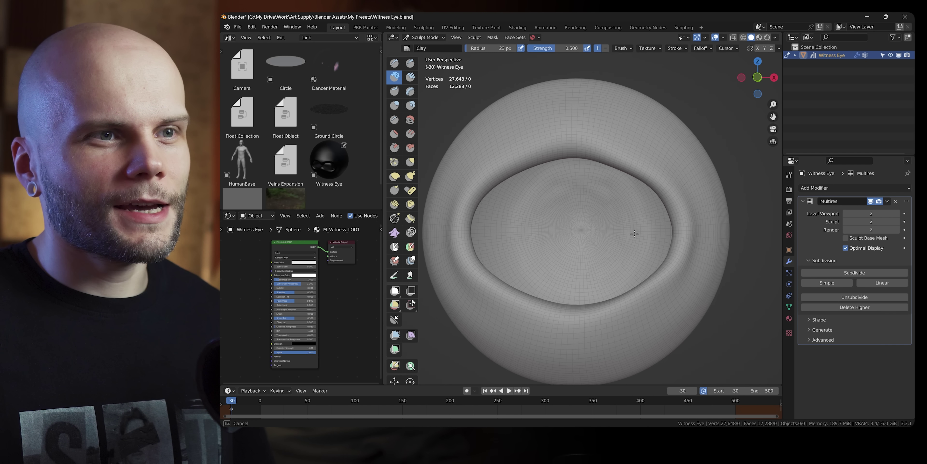
pyautogui.moveTo(628, 152); pyautogui.dragTo(618, 210, button='middle')
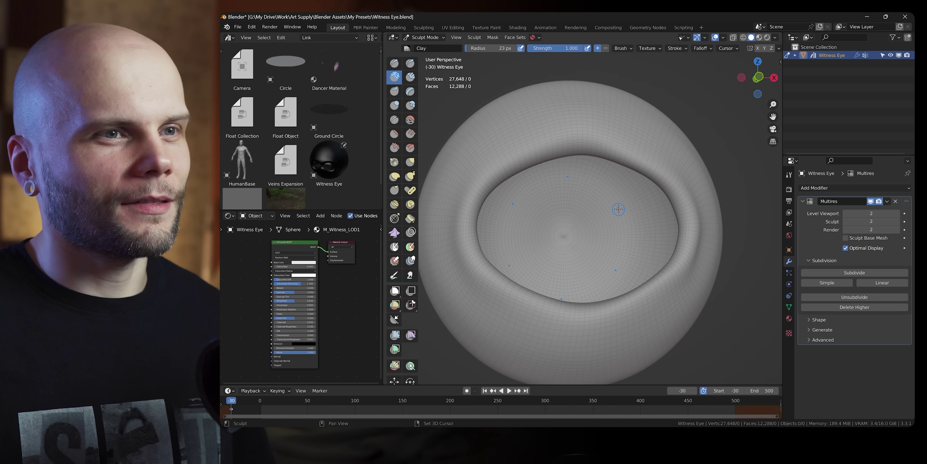
# Step: With the Crease brush at radius 43 px, raise the Y radial symmetry count and carve concentric grooves into the cavity's inner wall
pyautogui.hotkey('shift', 'c')
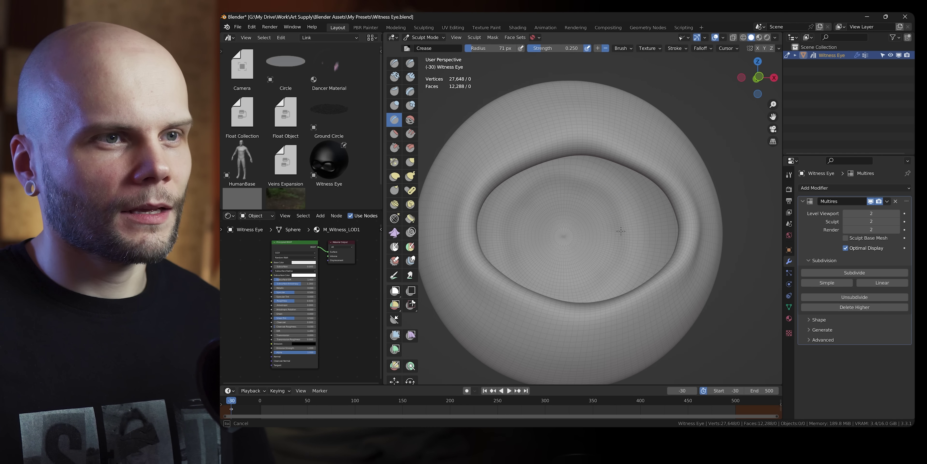
pyautogui.moveTo(622, 217); pyautogui.dragTo(580, 183)
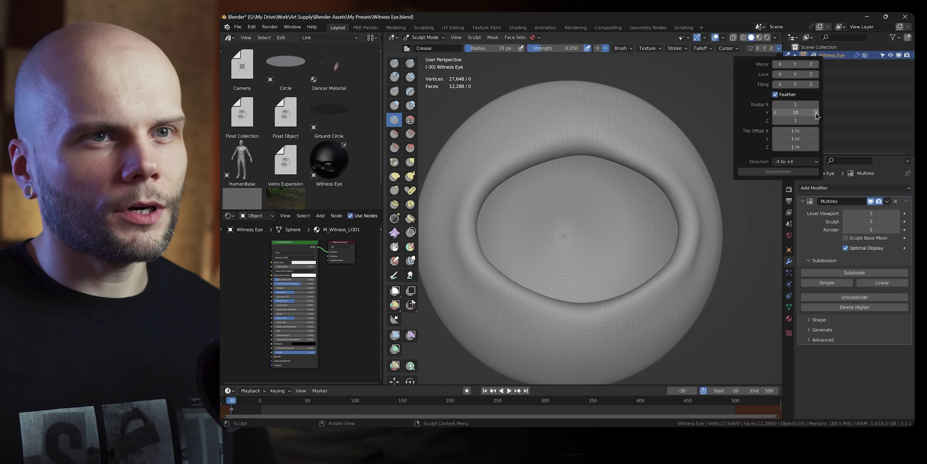
pyautogui.click(815, 113)
pyautogui.moveTo(642, 251)
pyautogui.mouseDown(button='middle')
pyautogui.moveTo(638, 224)
pyautogui.moveTo(617, 243)
pyautogui.moveTo(589, 212)
pyautogui.mouseUp(button='middle')
pyautogui.press('f')
pyautogui.click(695, 193)
pyautogui.moveTo(632, 185); pyautogui.dragTo(670, 188, button='middle')
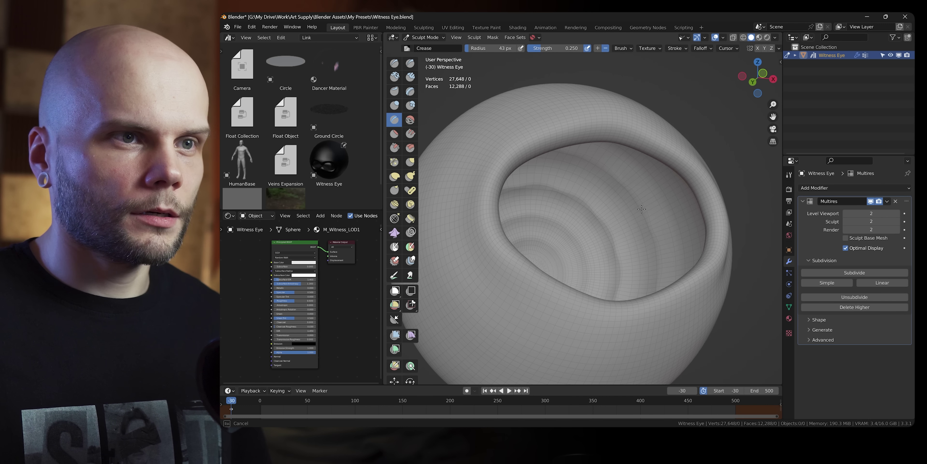
pyautogui.moveTo(657, 189); pyautogui.dragTo(540, 259, button='middle')
# Step: Shape the cavity's concentric rings with the Grab brush at radius 103 px, using a Y radial symmetry of 20
pyautogui.press('f')
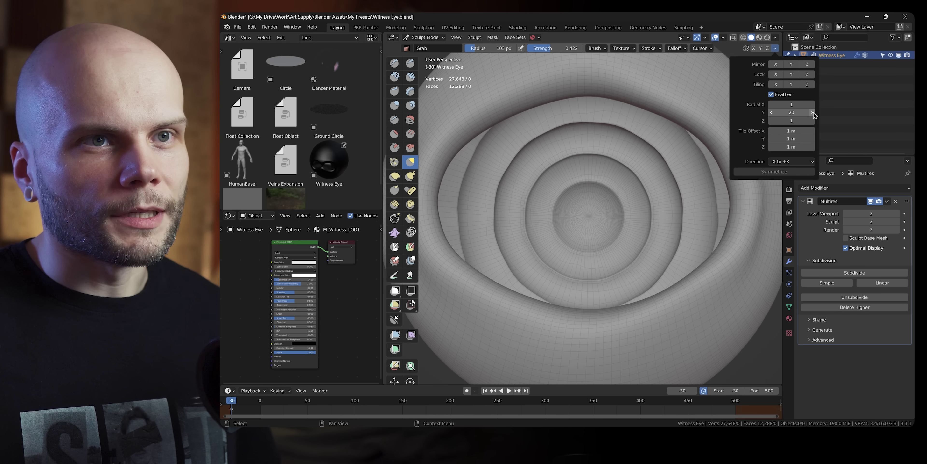
pyautogui.moveTo(678, 183)
pyautogui.mouseDown()
pyautogui.moveTo(610, 214)
pyautogui.moveTo(634, 213)
pyautogui.mouseUp()
pyautogui.moveTo(468, 170)
pyautogui.mouseDown()
pyautogui.moveTo(476, 174)
pyautogui.moveTo(463, 207)
pyautogui.moveTo(474, 161)
pyautogui.mouseUp()
pyautogui.moveTo(473, 161); pyautogui.dragTo(478, 164)
pyautogui.moveTo(502, 169); pyautogui.dragTo(461, 173, button='middle')
pyautogui.moveTo(507, 189)
pyautogui.mouseDown(button='middle')
pyautogui.moveTo(548, 189)
pyautogui.moveTo(500, 190)
pyautogui.mouseUp(button='middle')
# Step: Set the Grab brush radius to 145 px and redo the undone sculpt changes to the cavity's rings
pyautogui.press('f')
pyautogui.click(506, 204)
pyautogui.moveTo(454, 210); pyautogui.dragTo(461, 210, button='middle')
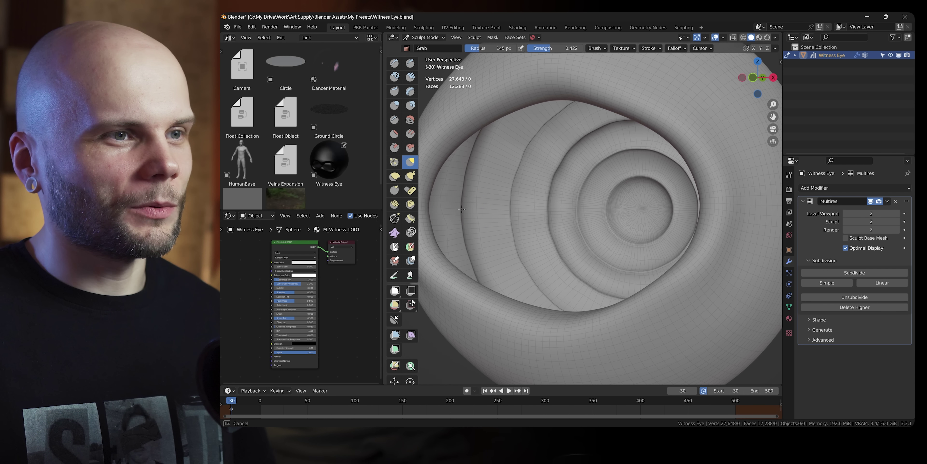
pyautogui.hotkey('ctrl', 'shift', 'z')
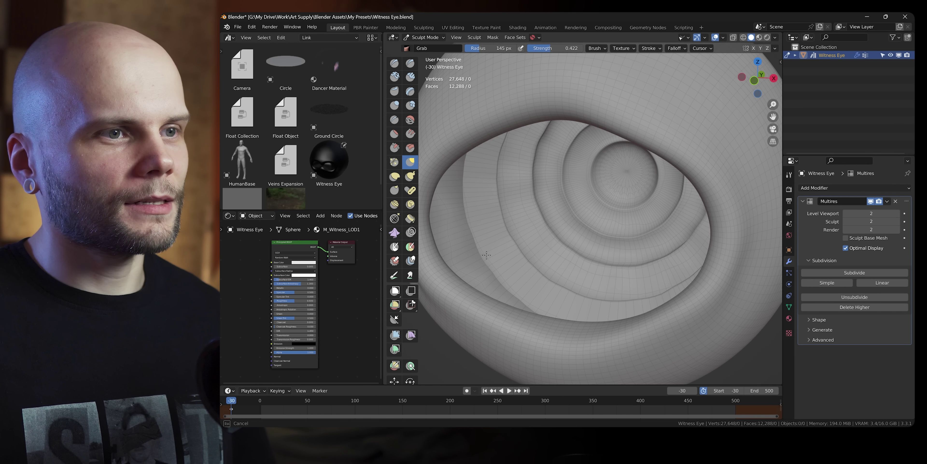
pyautogui.moveTo(487, 255)
pyautogui.mouseDown(button='middle')
pyautogui.moveTo(553, 189)
pyautogui.moveTo(569, 212)
pyautogui.moveTo(509, 207)
pyautogui.mouseUp(button='middle')
pyautogui.hotkey('ctrl', 'shift', 'z')
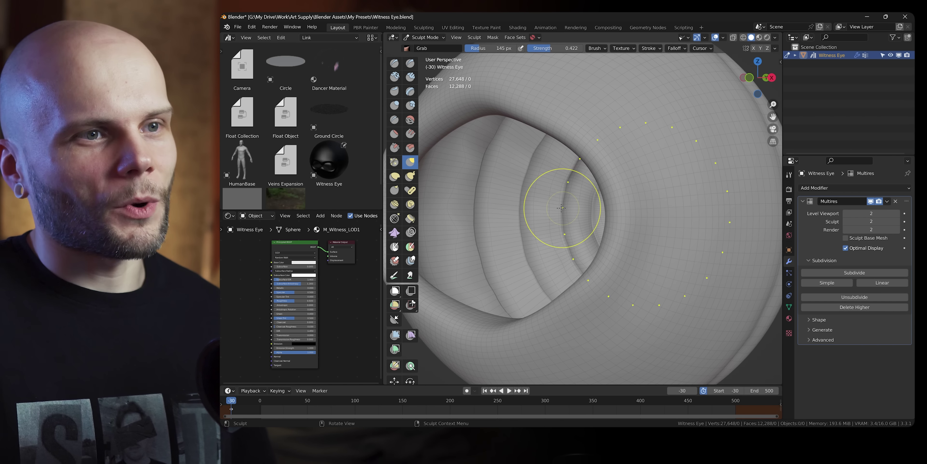
pyautogui.moveTo(517, 207); pyautogui.dragTo(471, 176, button='middle')
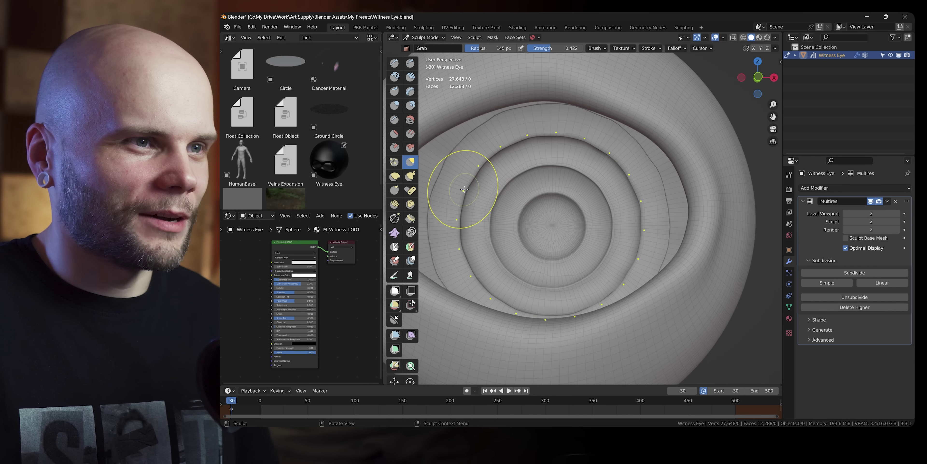
# Step: Reduce the Grab brush radius to 75 px and nudge the edge of the cavity's middle ring slightly inward
pyautogui.press('[')
pyautogui.press('[')
pyautogui.press('[')
pyautogui.press('[')
pyautogui.press('[')
pyautogui.press('[')
pyautogui.moveTo(464, 189); pyautogui.dragTo(469, 194)
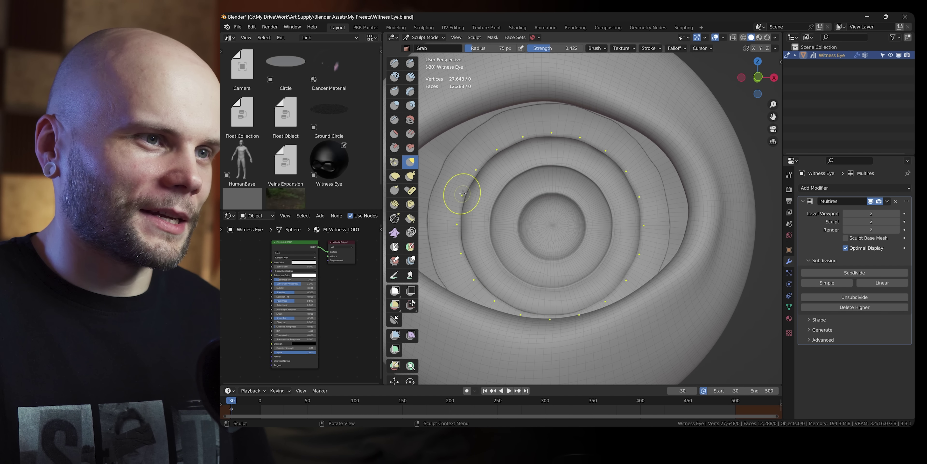
# Step: Subdivide the Witness Eye's Multires modifier to sculpt level 4
pyautogui.click(859, 274)
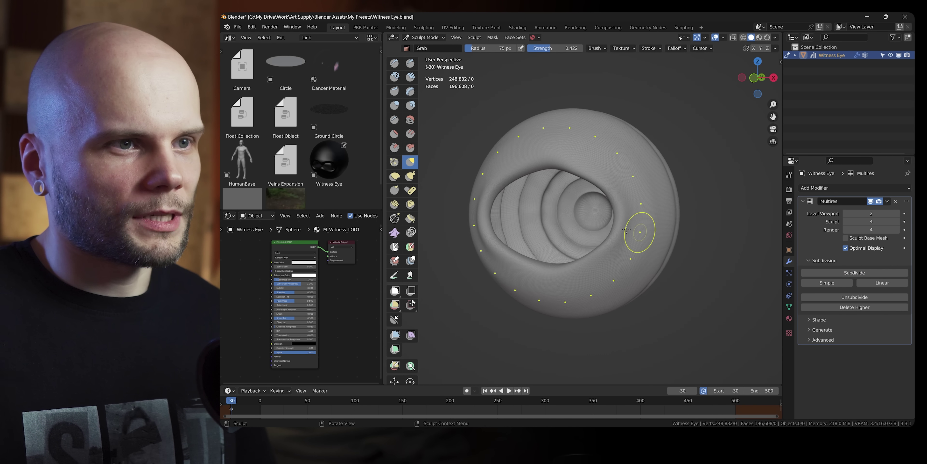
pyautogui.moveTo(621, 229); pyautogui.dragTo(605, 210, button='middle')
pyautogui.scroll(1, 605, 209)
pyautogui.press('q')
pyautogui.click(599, 201)
# Step: Carve a circular groove around the cavity's central disc with the Crease brush at radius 38 px
pyautogui.scroll(2, 599, 200)
pyautogui.hotkey('shift', 'c')
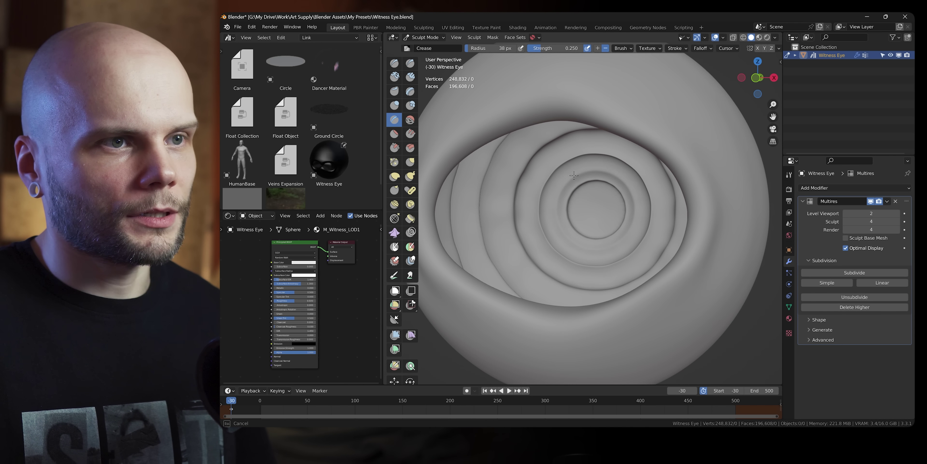
pyautogui.moveTo(571, 175); pyautogui.dragTo(566, 180)
pyautogui.moveTo(566, 180)
pyautogui.mouseDown(button='middle')
pyautogui.moveTo(534, 185)
pyautogui.moveTo(558, 190)
pyautogui.moveTo(540, 174)
pyautogui.mouseUp(button='middle')
# Step: Adjust the shape of the cavity's rings with the Grab brush
pyautogui.press('g')
pyautogui.moveTo(533, 161); pyautogui.dragTo(540, 172)
pyautogui.scroll(-2, 582, 171)
pyautogui.moveTo(582, 171)
pyautogui.mouseDown(button='middle')
pyautogui.moveTo(529, 183)
pyautogui.moveTo(608, 213)
pyautogui.mouseUp(button='middle')
# Step: Set the Grab brush radius to 88 px and reshape the side of the eye opening, checking the eye's profile
pyautogui.press('f')
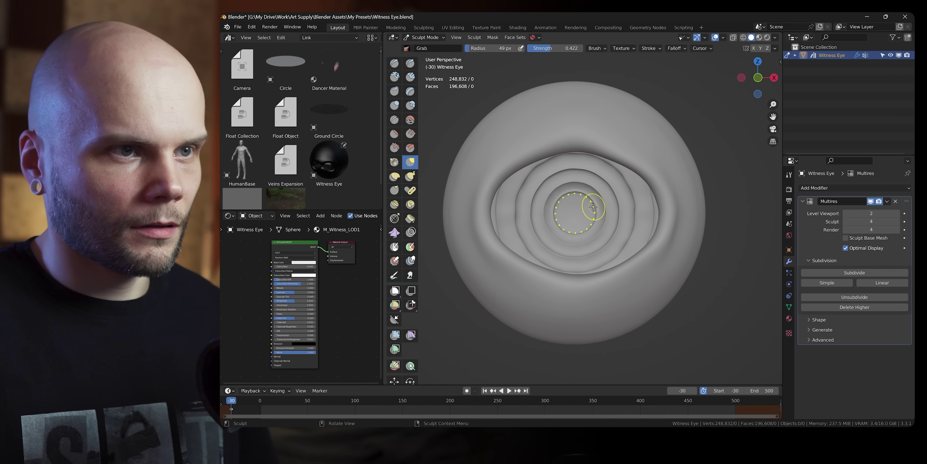
pyautogui.click(584, 214)
pyautogui.moveTo(634, 187); pyautogui.dragTo(662, 226, button='middle')
pyautogui.moveTo(630, 223); pyautogui.dragTo(641, 213)
pyautogui.moveTo(641, 213); pyautogui.dragTo(606, 154, button='middle')
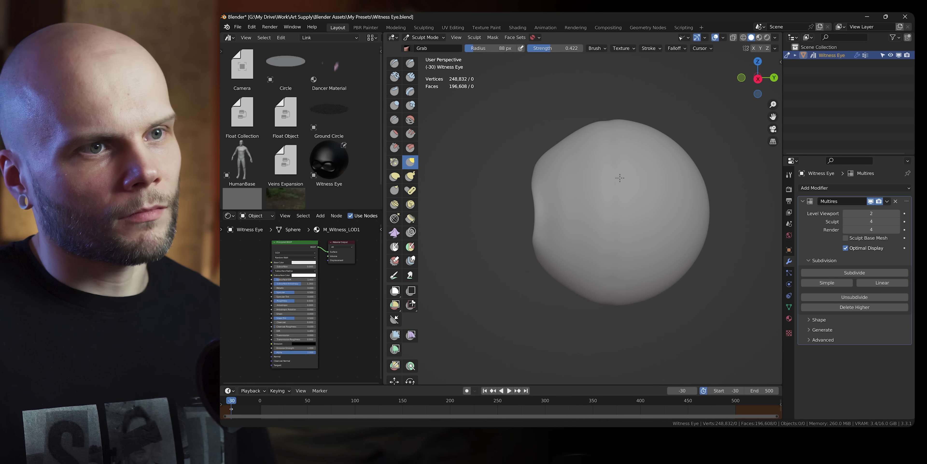
pyautogui.moveTo(647, 194)
pyautogui.keyDown('ctrl'); pyautogui.mouseDown(button='middle')
pyautogui.moveTo(646, 169)
pyautogui.moveTo(612, 171)
pyautogui.moveTo(634, 176)
pyautogui.moveTo(685, 164)
pyautogui.moveTo(676, 147)
pyautogui.moveTo(702, 159)
pyautogui.mouseUp(button='middle'); pyautogui.keyUp('ctrl')
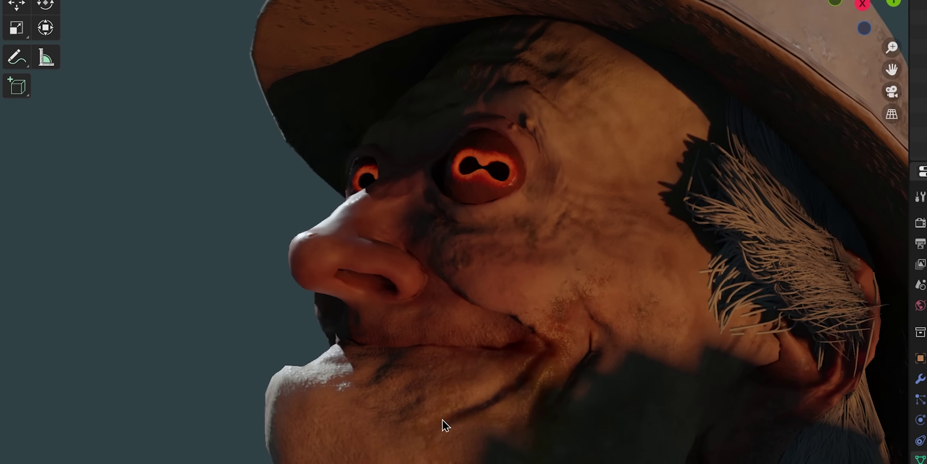
# Step: Switch to the Clay brush at radius 17 px and face the eye's cavity for detailing
pyautogui.moveTo(446, 425); pyautogui.dragTo(608, 410, button='middle')
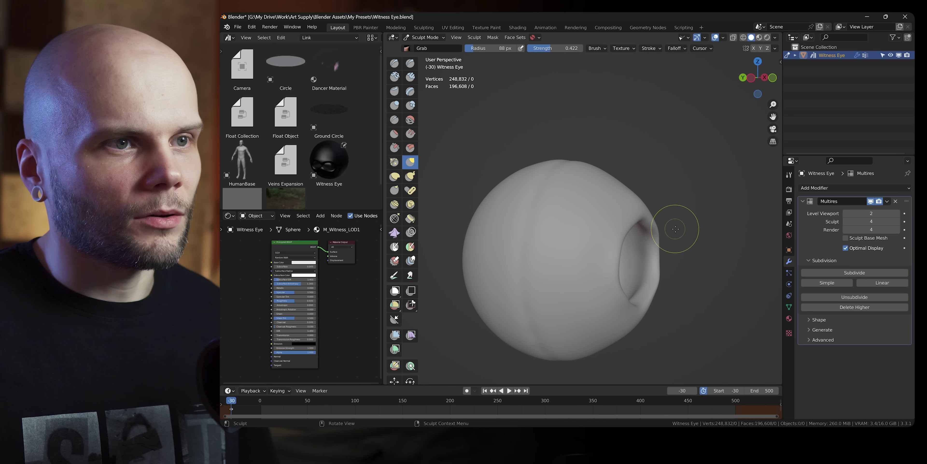
pyautogui.moveTo(673, 217)
pyautogui.mouseDown(button='middle')
pyautogui.moveTo(580, 248)
pyautogui.moveTo(672, 215)
pyautogui.moveTo(621, 200)
pyautogui.mouseUp(button='middle')
pyautogui.moveTo(600, 325)
pyautogui.mouseDown(button='middle')
pyautogui.moveTo(632, 219)
pyautogui.moveTo(663, 217)
pyautogui.mouseUp(button='middle')
pyautogui.press('f')
pyautogui.click(609, 236)
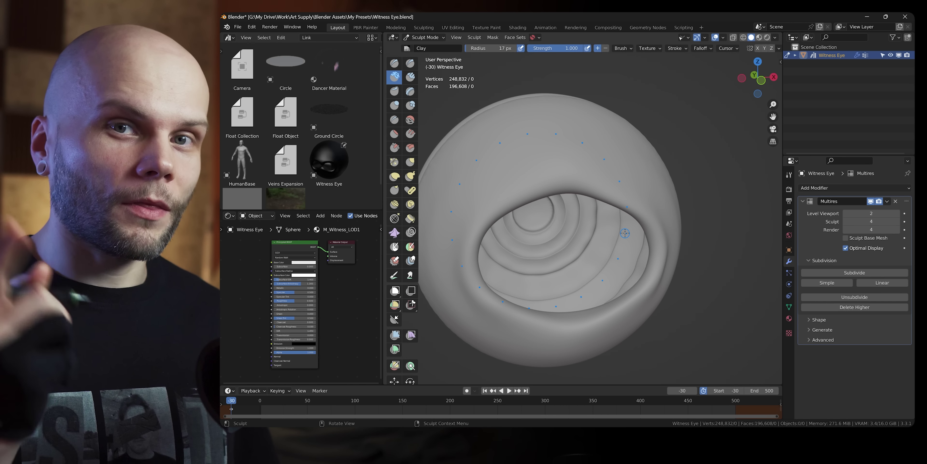
# Step: Try a Clay brush radius of about 36 px at the cavity's center and undo the last change
pyautogui.hotkey('alt', 'w')
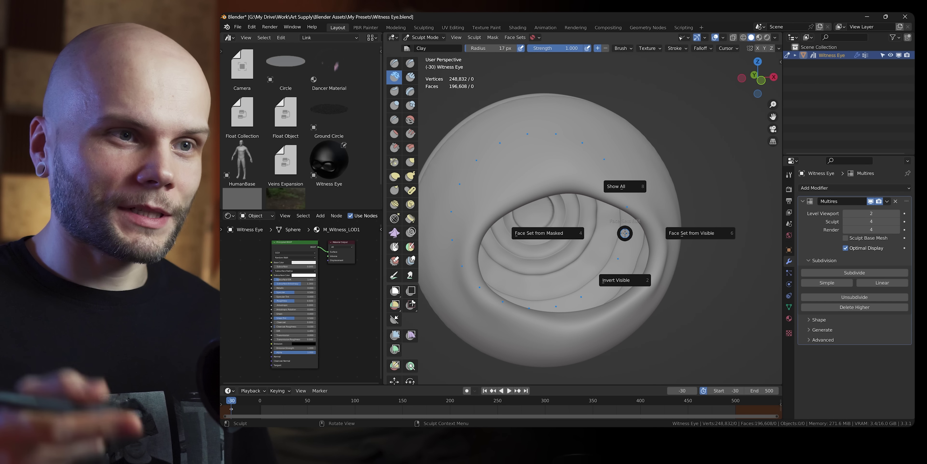
pyautogui.press('Escape')
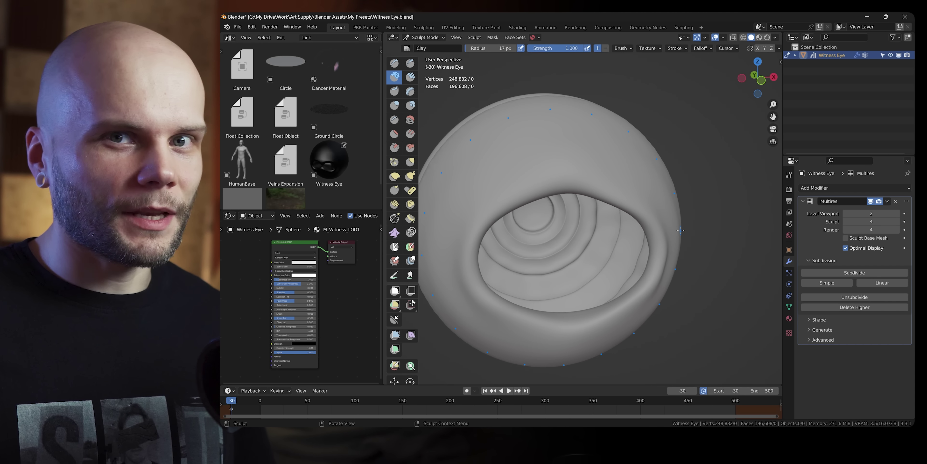
pyautogui.moveTo(616, 208)
pyautogui.mouseDown(button='middle')
pyautogui.moveTo(617, 224)
pyautogui.moveTo(597, 227)
pyautogui.mouseUp(button='middle')
pyautogui.press('f')
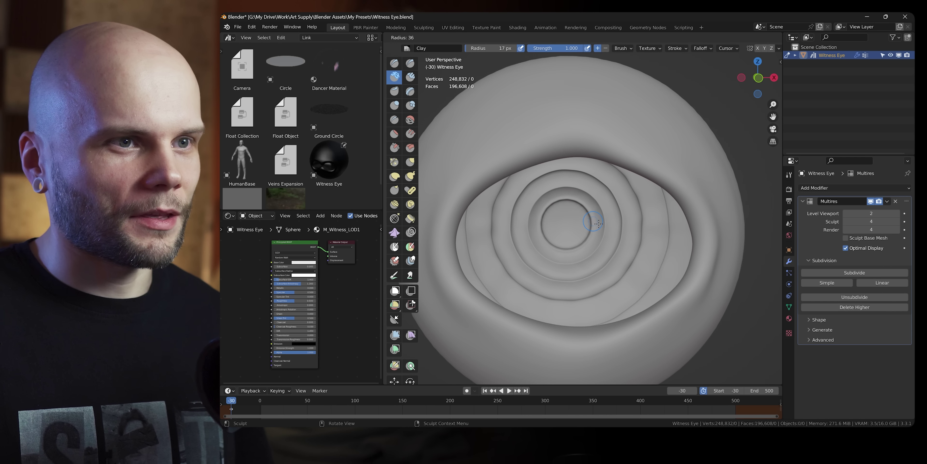
pyautogui.click(596, 222)
pyautogui.hotkey('ctrl', 'z')
# Step: In Object Mode, change the Base Color of the M_Witness_LOD1 material to a light orange-brown
pyautogui.keyDown('shift'); pyautogui.moveTo(580, 224); pyautogui.dragTo(595, 200, button='middle'); pyautogui.keyUp('shift')
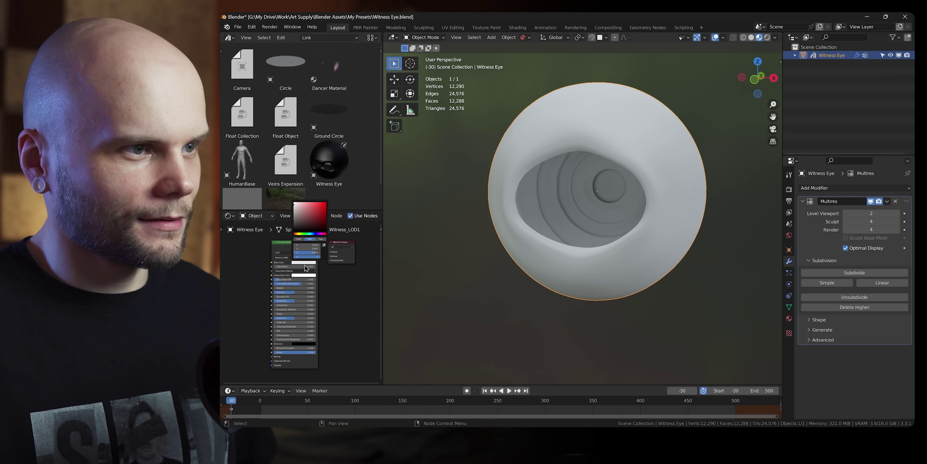
pyautogui.click(305, 214)
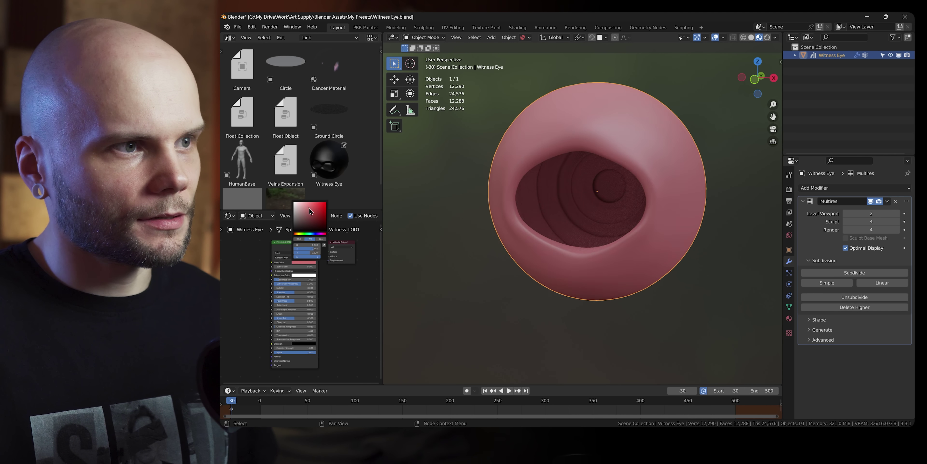
pyautogui.click(297, 234)
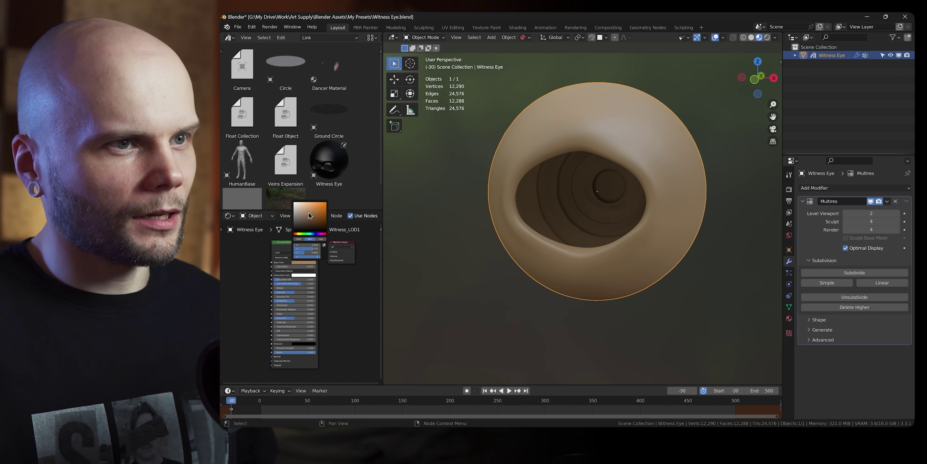
# Step: Deselect the eye and save the Witness Eye file
pyautogui.moveTo(648, 223); pyautogui.dragTo(643, 243, button='middle')
pyautogui.hotkey('ctrl', 's')
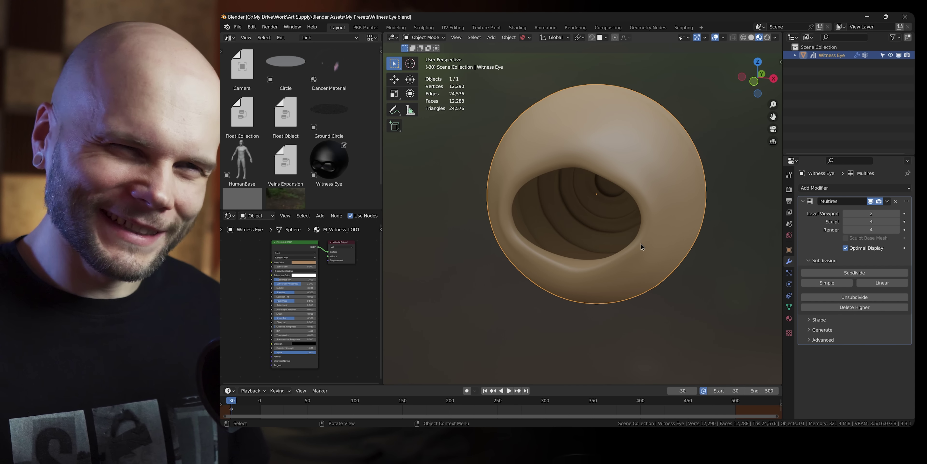
pyautogui.moveTo(660, 223); pyautogui.dragTo(658, 252, button='middle')
pyautogui.click(691, 226)
pyautogui.hotkey('ctrl', 's')
# Step: In the Witness N2 - Modeling 02 file, set the Asset Browser's import type to Link
pyautogui.scroll(3, 673, 219)
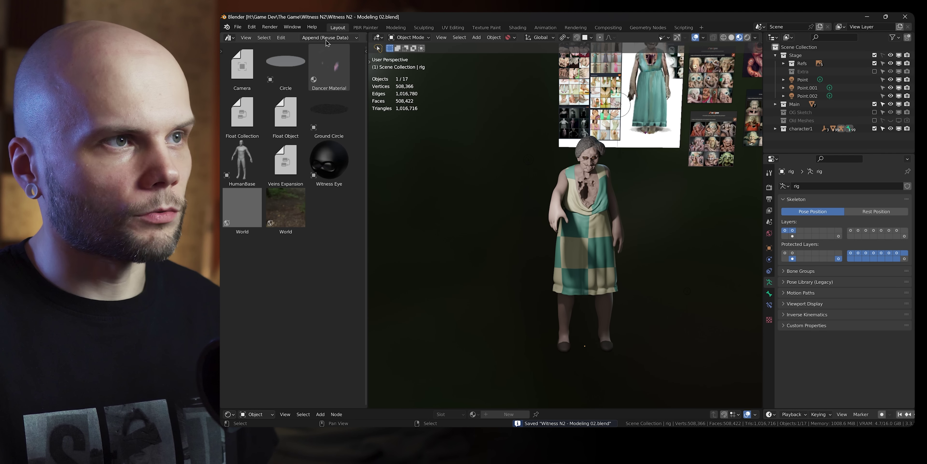
pyautogui.click(329, 38)
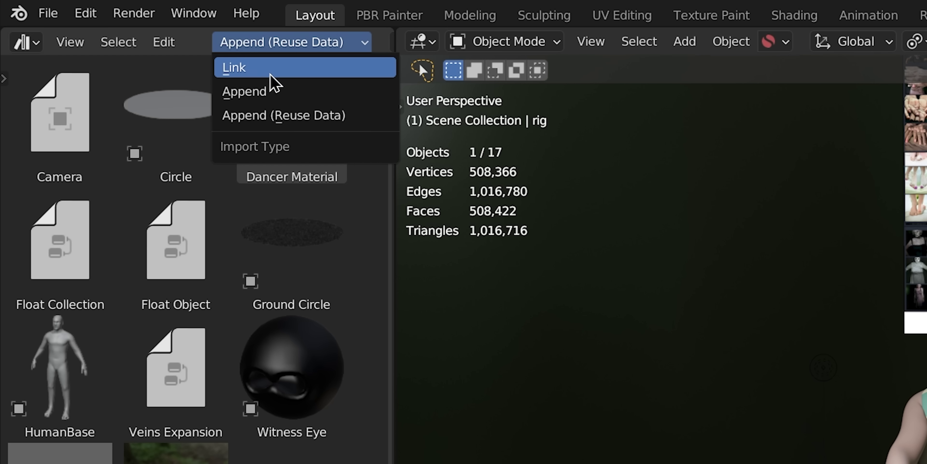
pyautogui.click(271, 72)
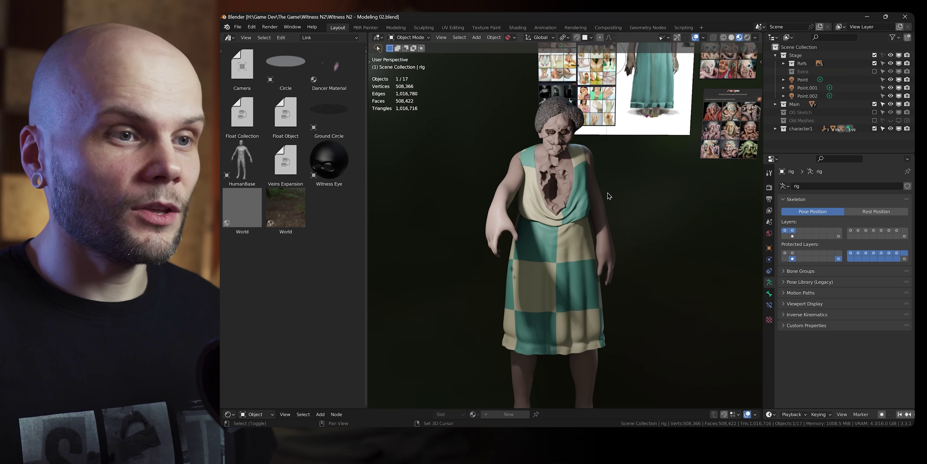
pyautogui.click(330, 42)
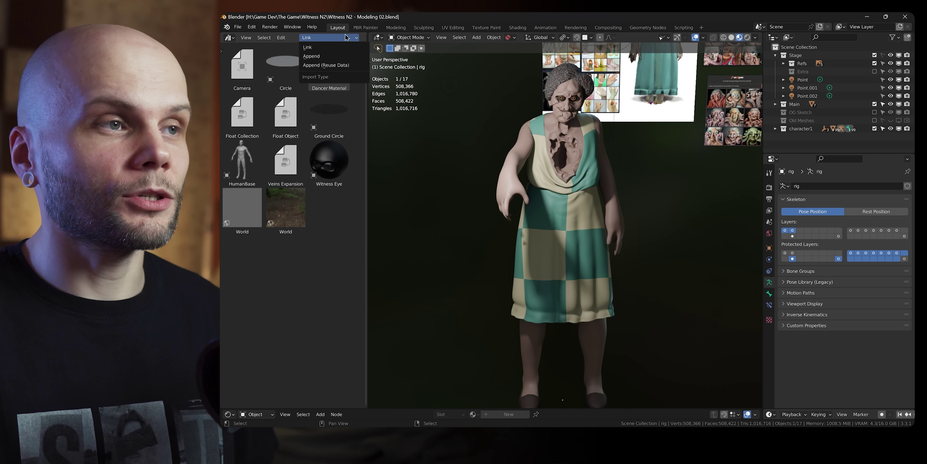
pyautogui.click(347, 38)
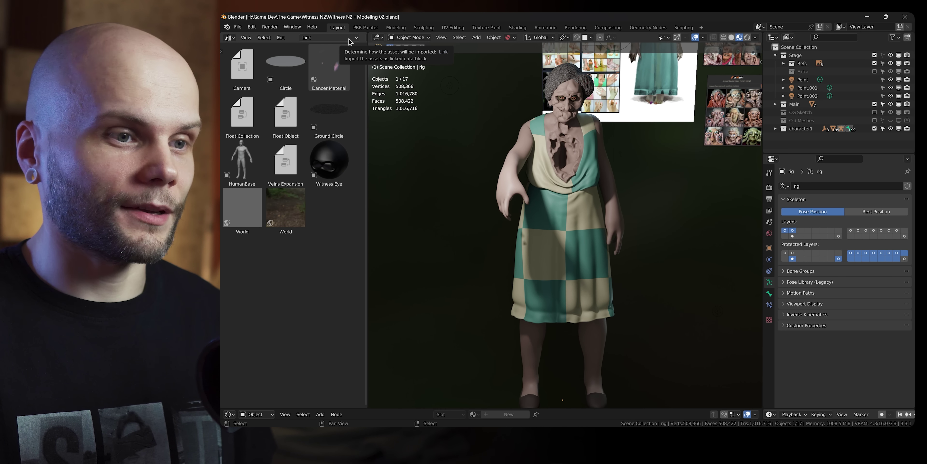
pyautogui.click(349, 40)
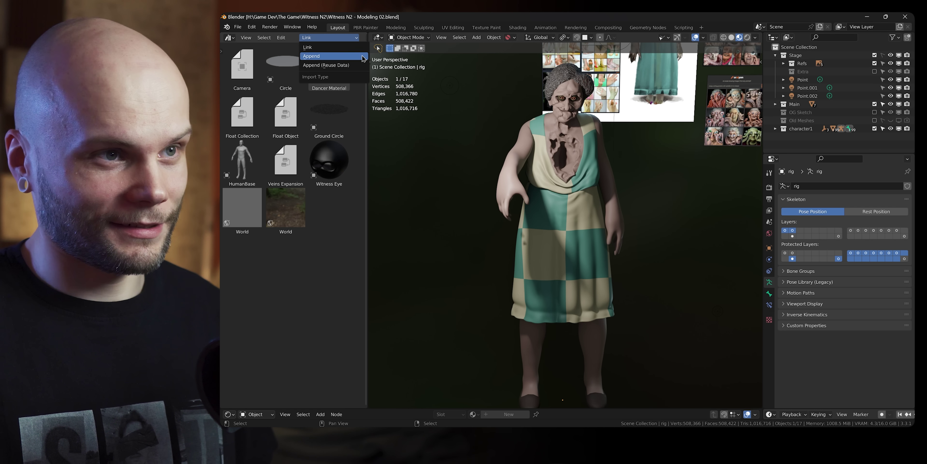
# Step: Save the character scene as Witness N2 - Modeling 03 and link the Witness Eye asset into it at the character's feet
pyautogui.scroll(-2, 612, 180)
pyautogui.moveTo(612, 179); pyautogui.dragTo(631, 186, button='middle')
pyautogui.hotkey('ctrl', 's')
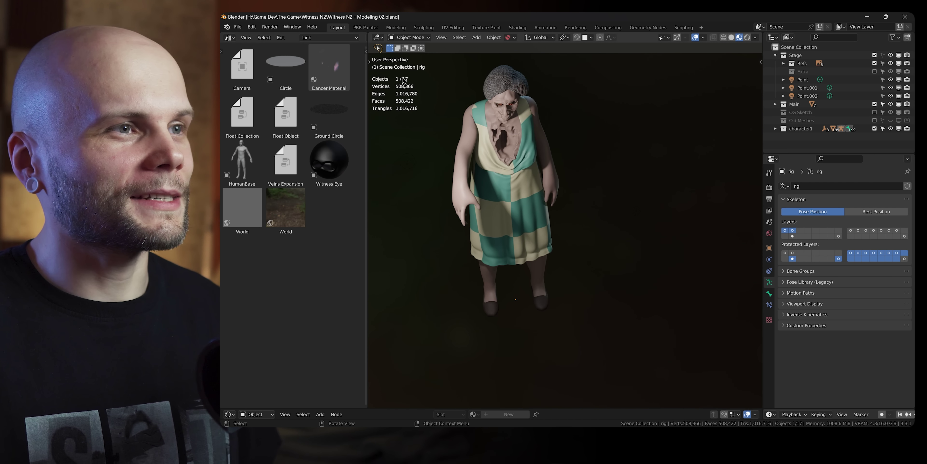
pyautogui.moveTo(329, 160); pyautogui.dragTo(607, 257)
pyautogui.moveTo(584, 280); pyautogui.dragTo(578, 289, button='middle')
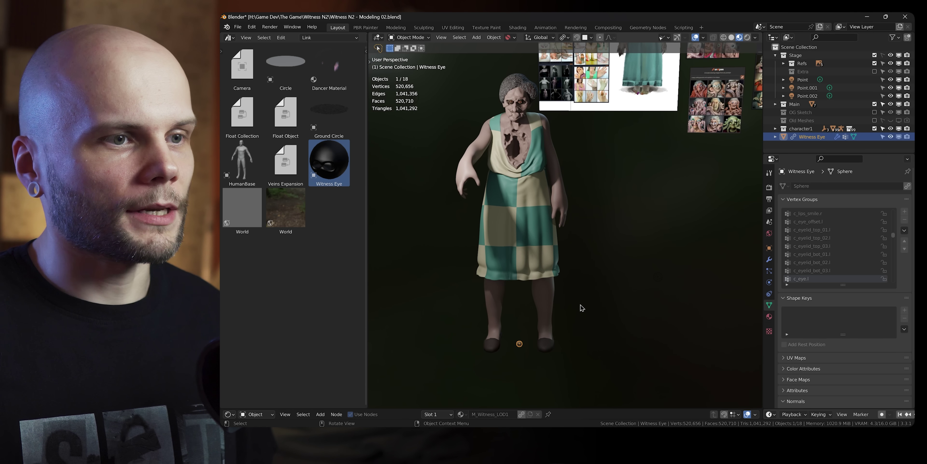
# Step: Inspect the linked eye at the character's feet and compare it with the eye in its source file
pyautogui.press('KP_Decimal')
pyautogui.scroll(-15, 612, 252)
pyautogui.moveTo(662, 155); pyautogui.dragTo(635, 186, button='middle')
pyautogui.keyDown('shift'); pyautogui.moveTo(670, 92); pyautogui.dragTo(631, 215, button='middle'); pyautogui.keyUp('shift')
pyautogui.hotkey('alt', 'Tab')
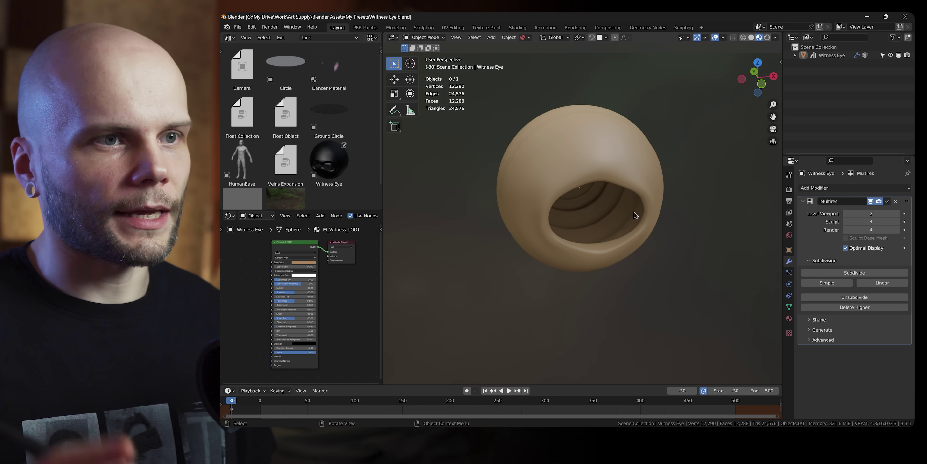
pyautogui.hotkey('alt', 'Tab')
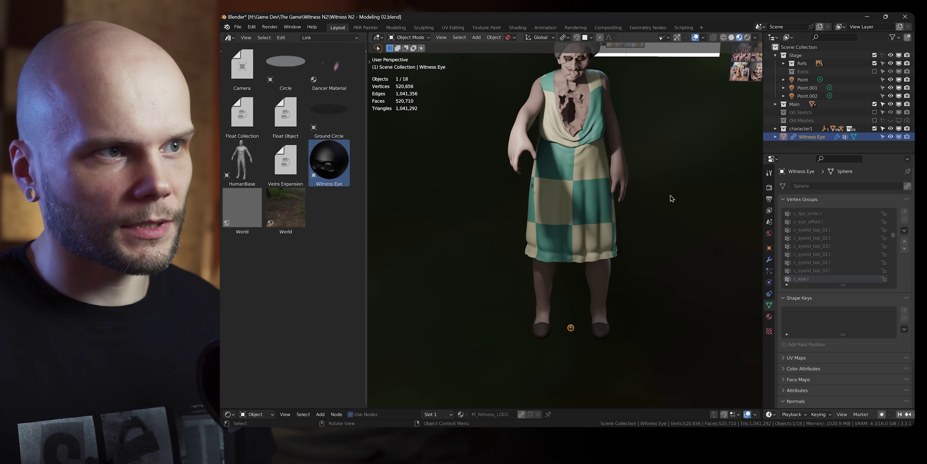
# Step: Select the linked Witness Eye object and open its modifier settings
pyautogui.click(340, 37)
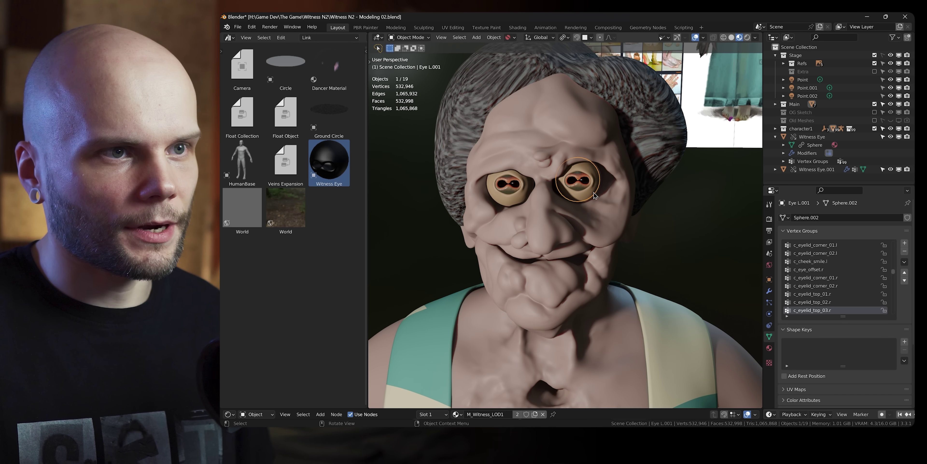
pyautogui.click(812, 136)
pyautogui.click(769, 303)
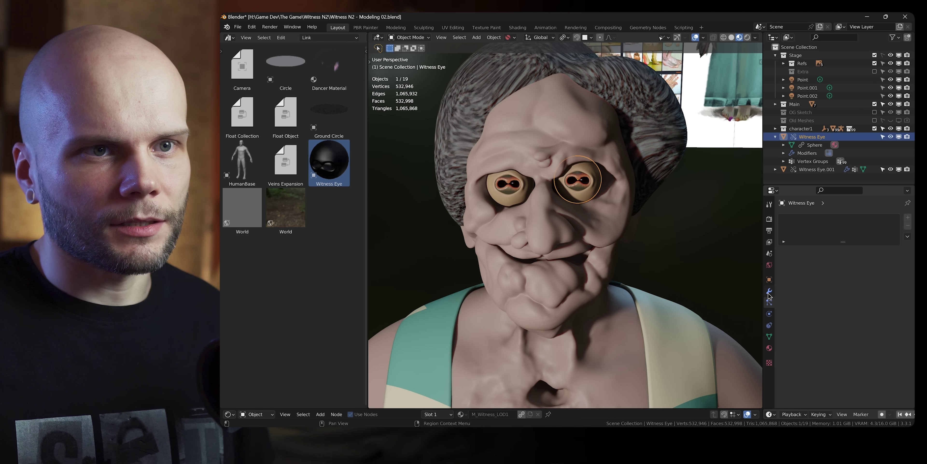
# Step: Open the modifier choices for the Witness Eye object and inspect how the eyes sit in the character's head
pyautogui.click(770, 291)
pyautogui.click(797, 218)
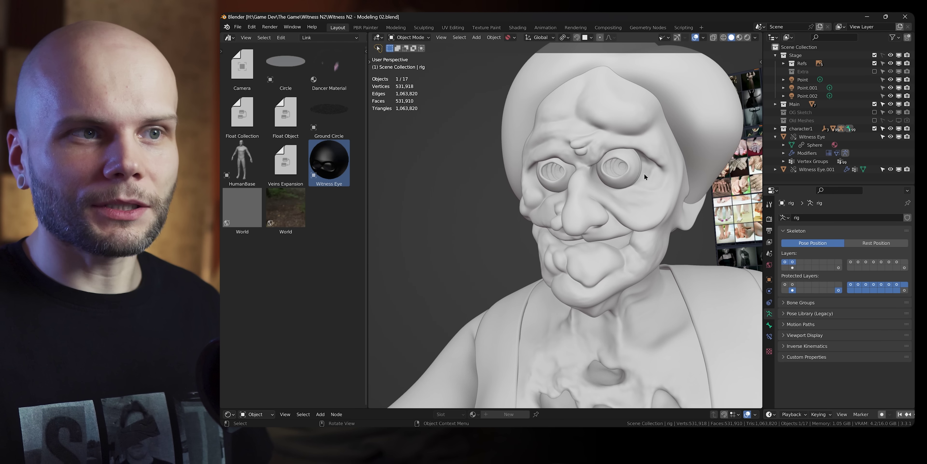
pyautogui.moveTo(644, 173)
pyautogui.mouseDown(button='middle')
pyautogui.moveTo(669, 209)
pyautogui.moveTo(643, 220)
pyautogui.mouseUp(button='middle')
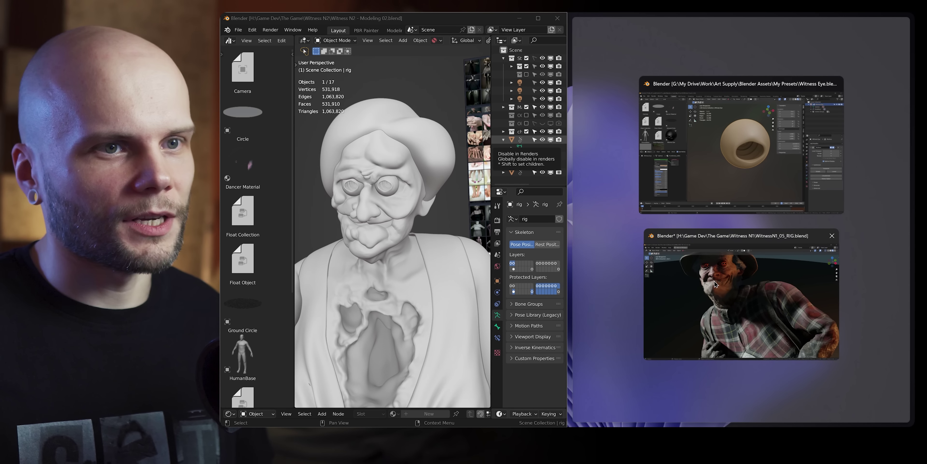
# Step: Switch to the WitnessN1_05_RIG file and maximize its window to show the whole character
pyautogui.click(740, 226)
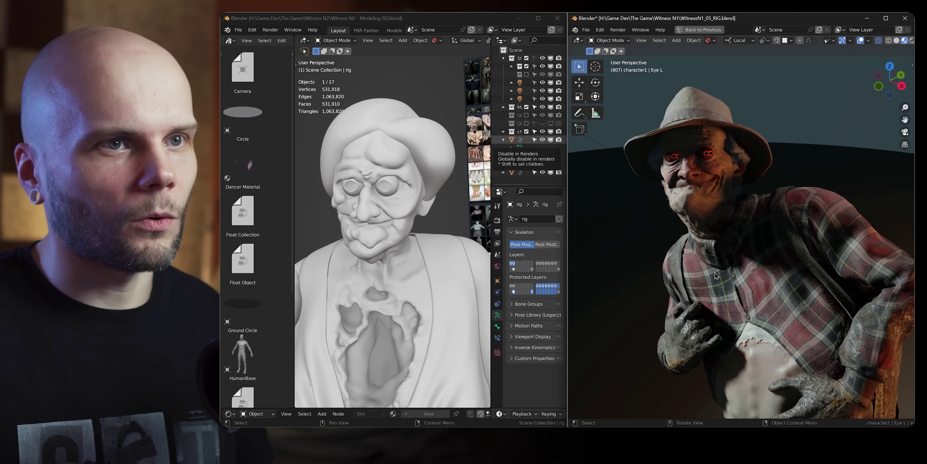
pyautogui.moveTo(740, 220); pyautogui.dragTo(752, 187, button='middle')
pyautogui.scroll(-3, 703, 221)
pyautogui.moveTo(787, 21); pyautogui.dragTo(699, 100)
pyautogui.doubleClick(699, 100)
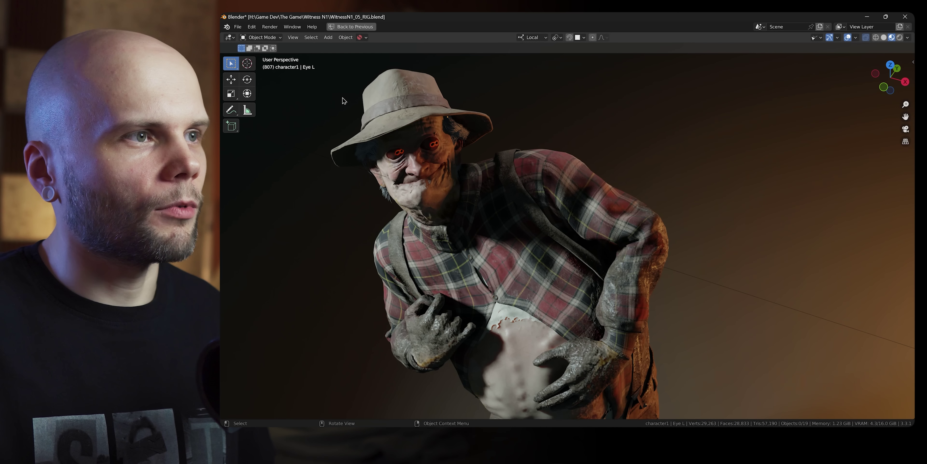
# Step: Restore the full workspace layout and set the Asset Browser's import type to Link
pyautogui.click(351, 26)
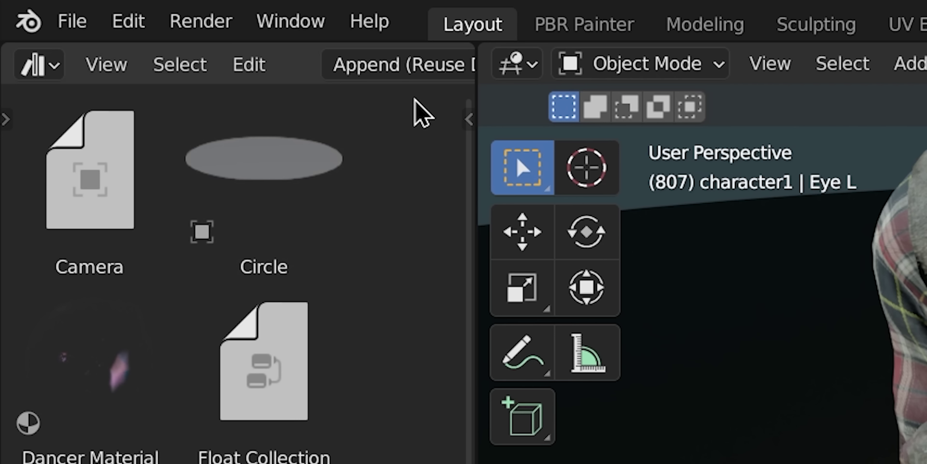
pyautogui.click(324, 39)
pyautogui.click(414, 107)
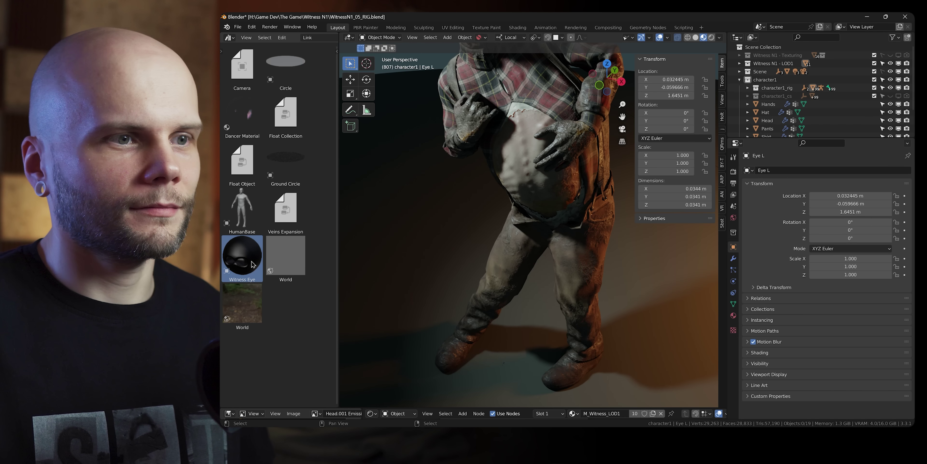
# Step: Link the Witness Eye asset into the scene between the character's feet and try to move it
pyautogui.moveTo(251, 264); pyautogui.dragTo(541, 364)
pyautogui.keyDown('shift'); pyautogui.moveTo(562, 313); pyautogui.dragTo(596, 299, button='middle'); pyautogui.keyUp('shift')
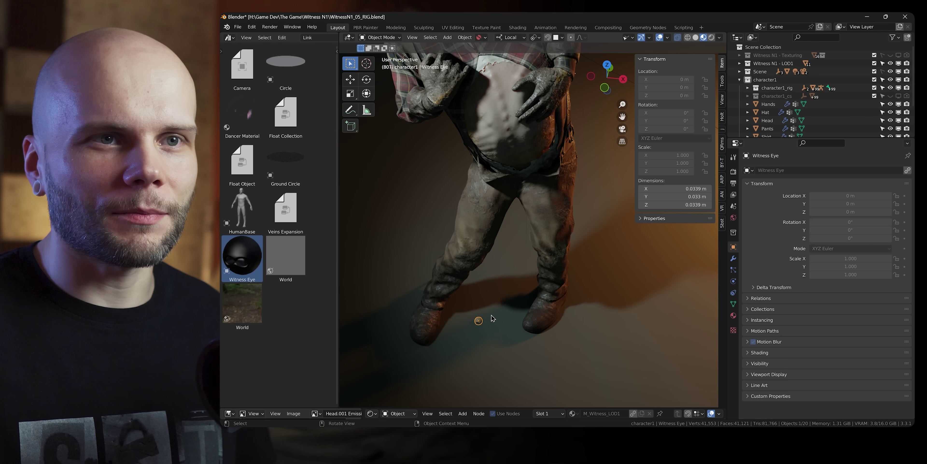
pyautogui.press('g')
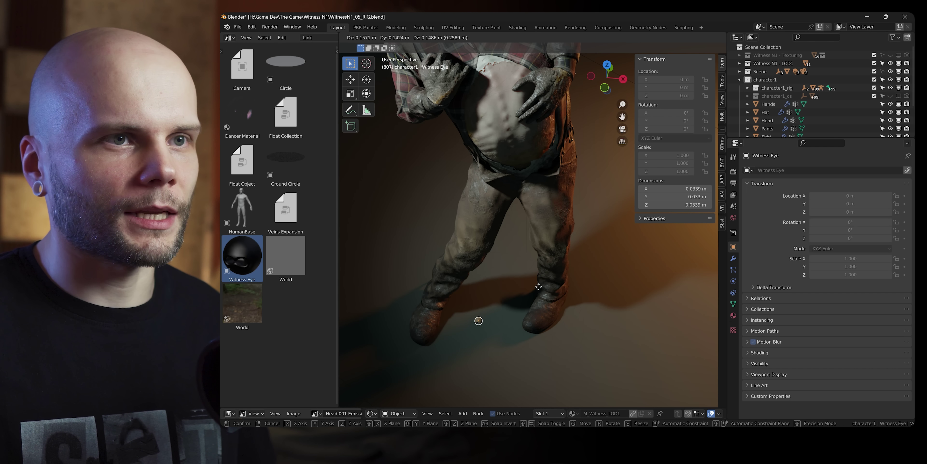
pyautogui.rightClick(521, 305)
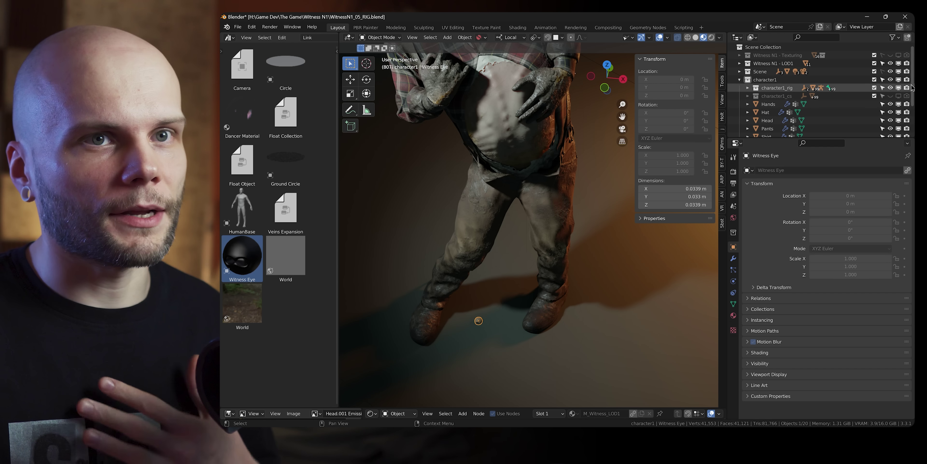
# Step: Make a library override for the selected Witness Eye only, test moving it, and hide the transform sidebar
pyautogui.scroll(-4, 913, 88)
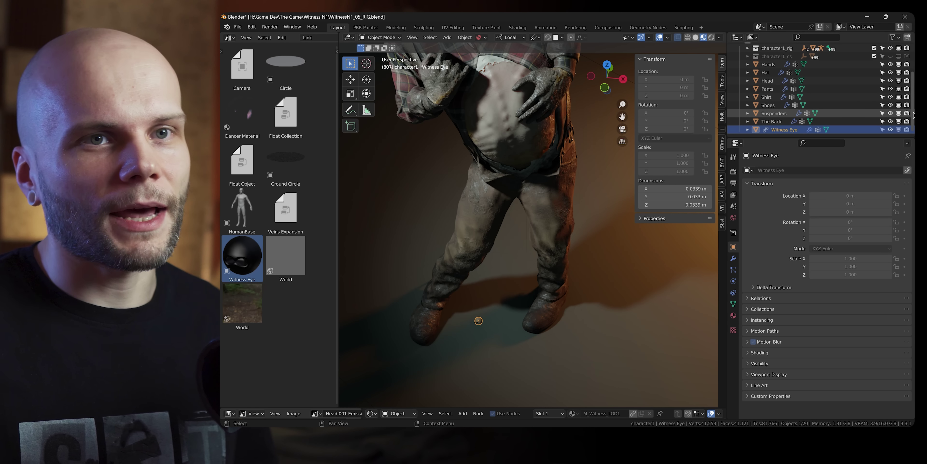
pyautogui.rightClick(759, 132)
pyautogui.moveTo(744, 262)
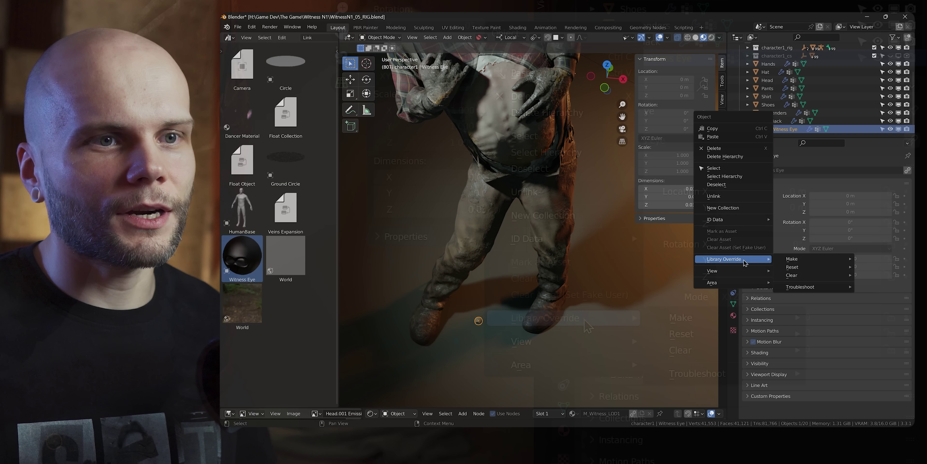
pyautogui.moveTo(775, 258)
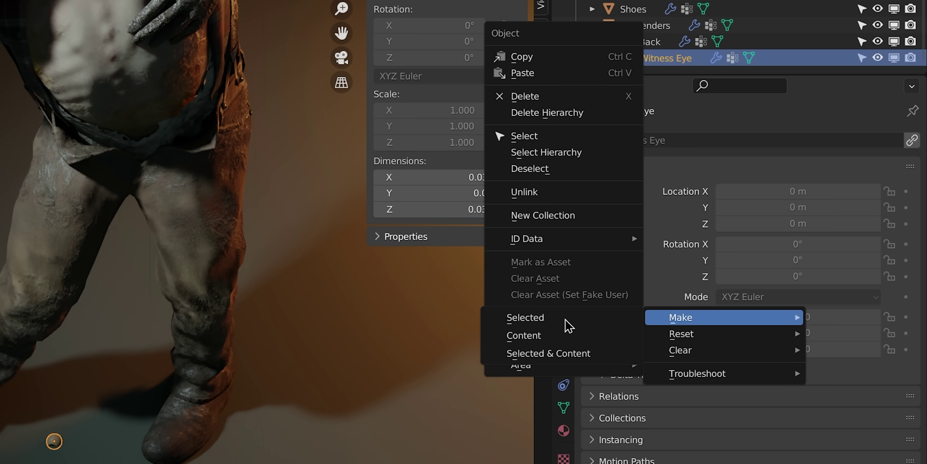
pyautogui.click(560, 320)
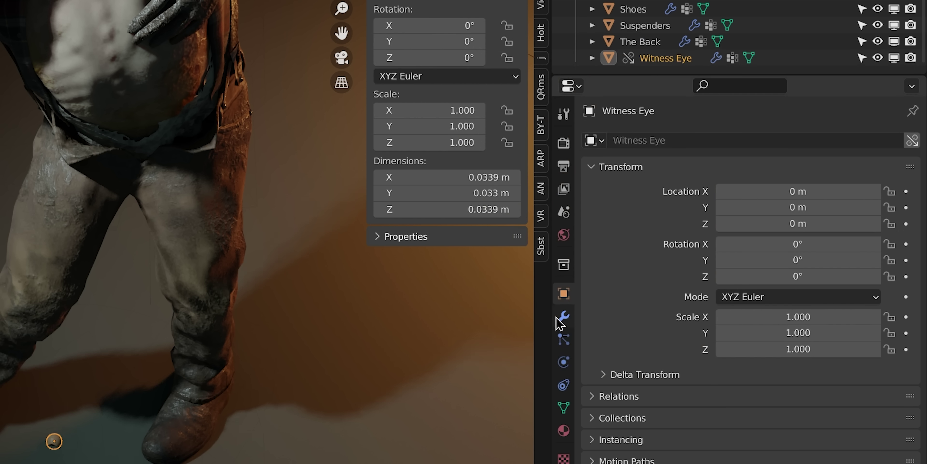
pyautogui.press('g')
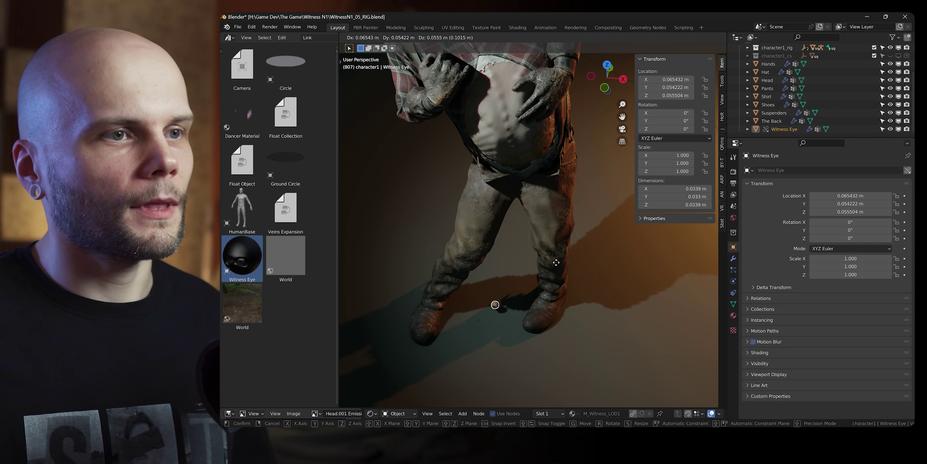
pyautogui.press('Escape')
pyautogui.press('n')
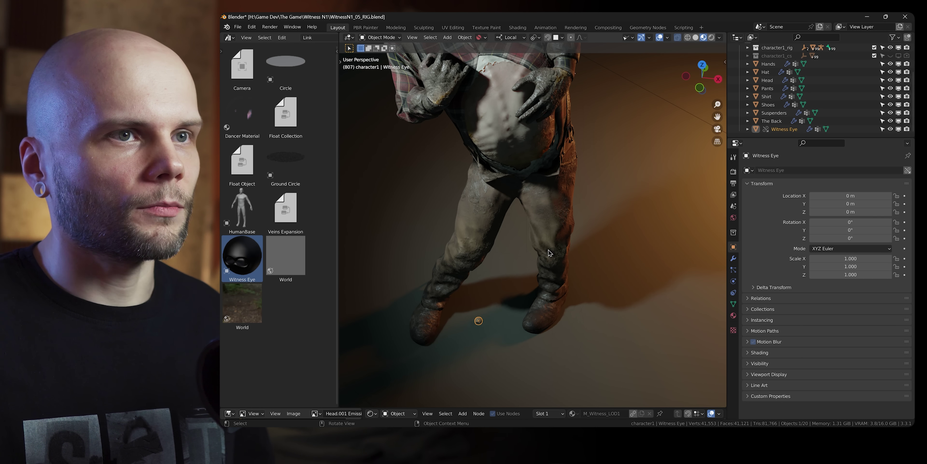
# Step: Duplicate the overridden Witness Eye near the character's feet and put the character's rig in Rest Position
pyautogui.hotkey('shift', 'd')
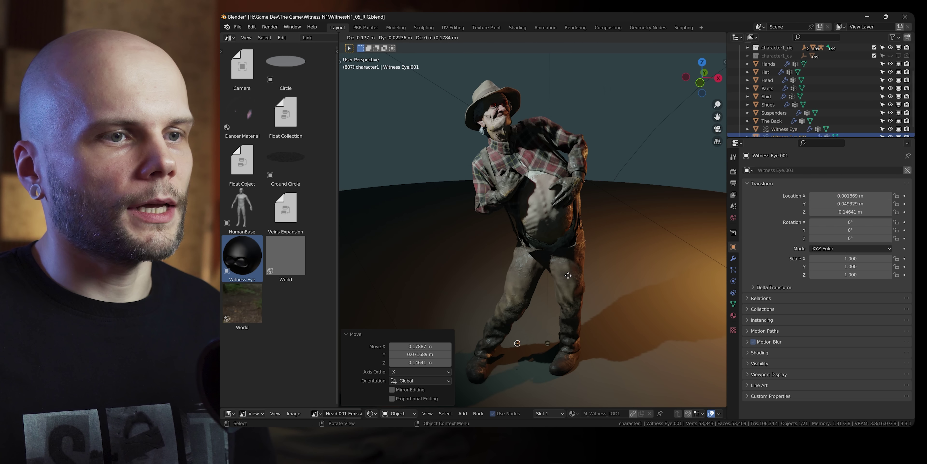
pyautogui.click(558, 314)
pyautogui.keyDown('shift'); pyautogui.moveTo(558, 314); pyautogui.dragTo(570, 340, button='middle'); pyautogui.keyUp('shift')
pyautogui.click(562, 342)
pyautogui.click(568, 344)
pyautogui.keyDown('shift'); pyautogui.moveTo(589, 278); pyautogui.dragTo(584, 285, button='middle'); pyautogui.keyUp('shift')
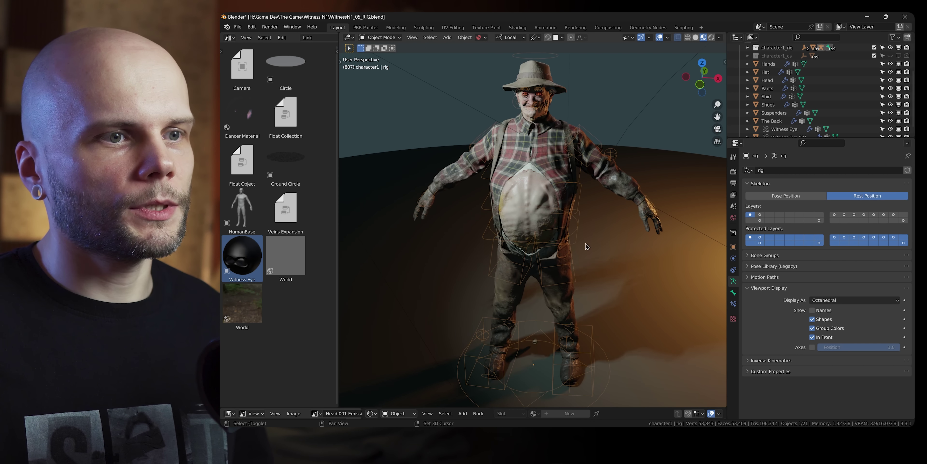
# Step: Snap the Witness Eye onto the character's Eye L object and its duplicate onto Eye R
pyautogui.hotkey('shift', 's')
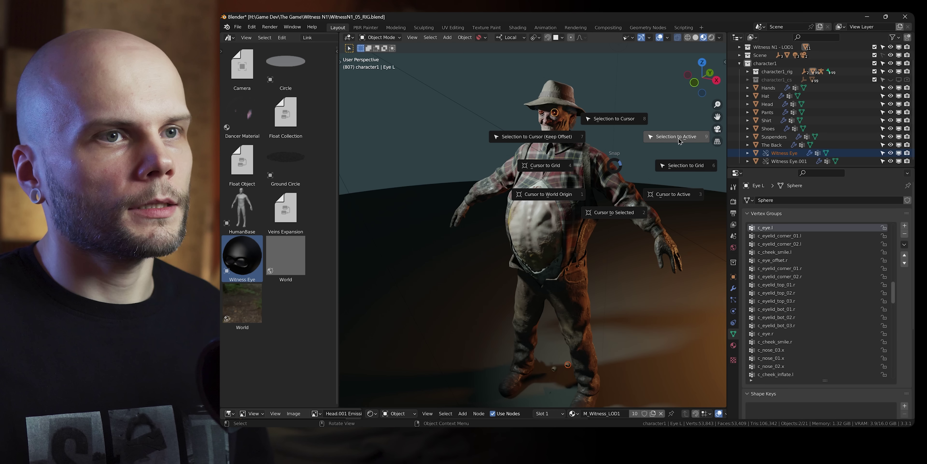
pyautogui.click(680, 140)
pyautogui.moveTo(612, 189); pyautogui.dragTo(498, 122, button='middle')
pyautogui.click(535, 387)
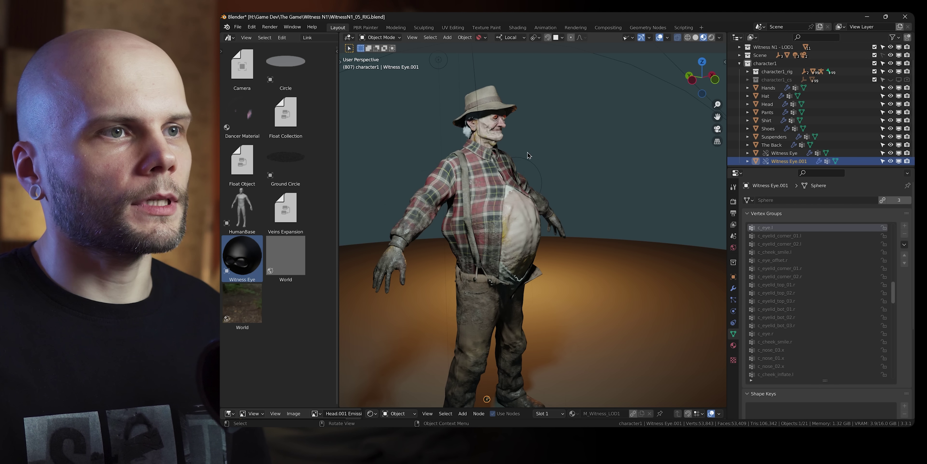
pyautogui.keyDown('shift'); pyautogui.click(498, 121); pyautogui.keyUp('shift')
pyautogui.scroll(4, 504, 144)
pyautogui.hotkey('shift', 's')
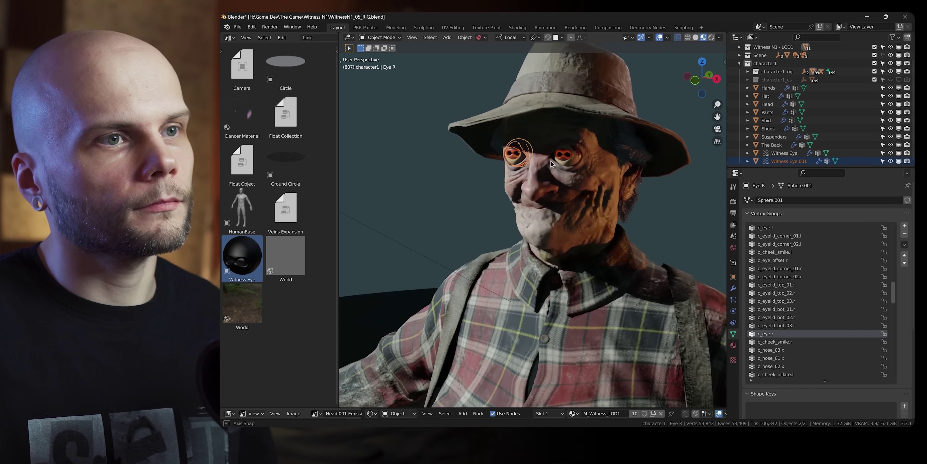
# Step: Add an Armature modifier to the Witness Eye, check both eyes in the head, and save the file
pyautogui.click(792, 201)
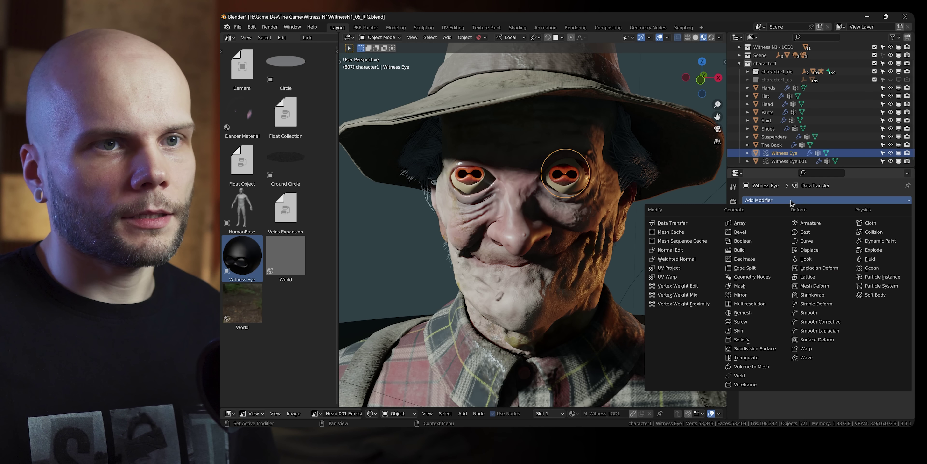
pyautogui.click(812, 226)
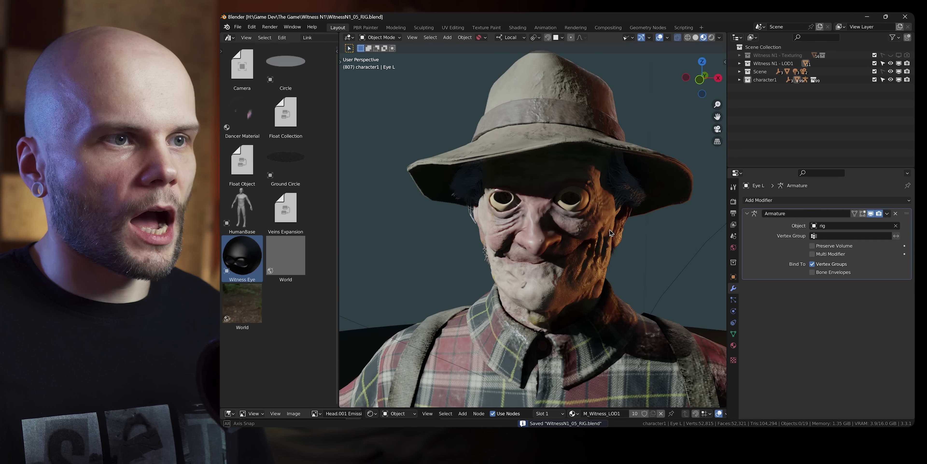
pyautogui.moveTo(611, 232); pyautogui.dragTo(584, 222, button='middle')
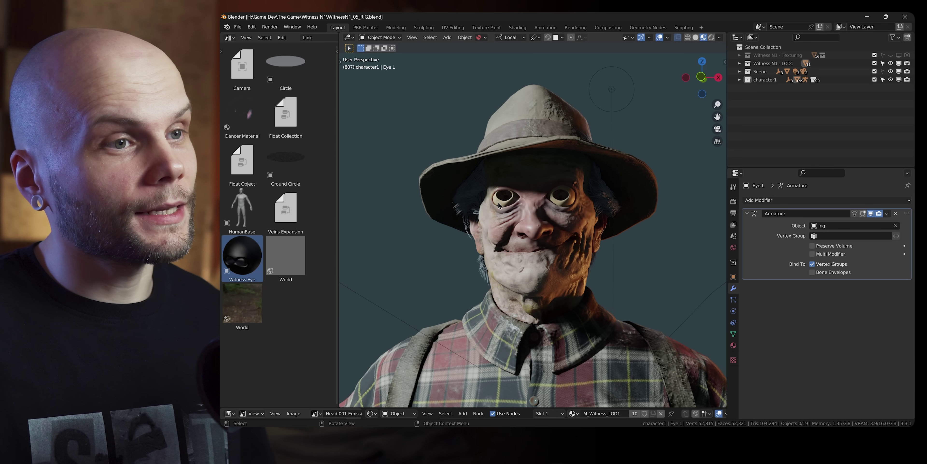
pyautogui.moveTo(496, 206); pyautogui.dragTo(520, 222, button='middle')
pyautogui.hotkey('ctrl', 's')
# Step: Set the character's rig to Pose Position and save the file
pyautogui.click(806, 80)
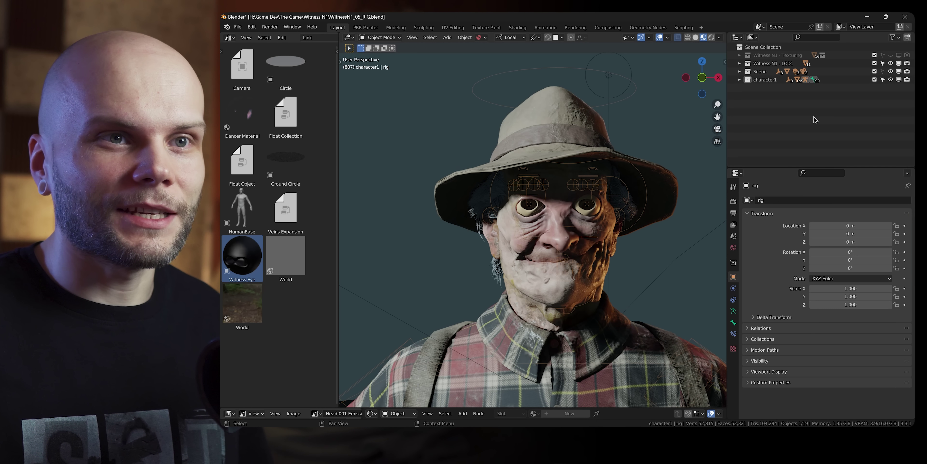
pyautogui.click(734, 322)
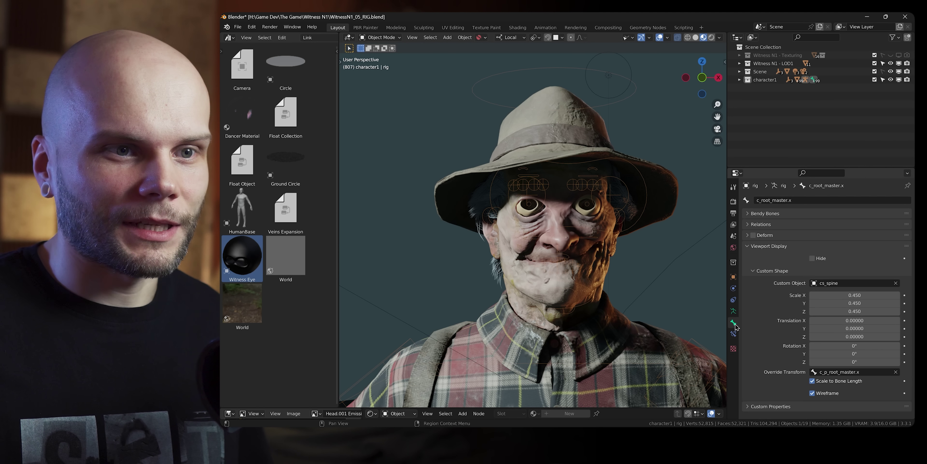
pyautogui.click(734, 311)
pyautogui.click(796, 226)
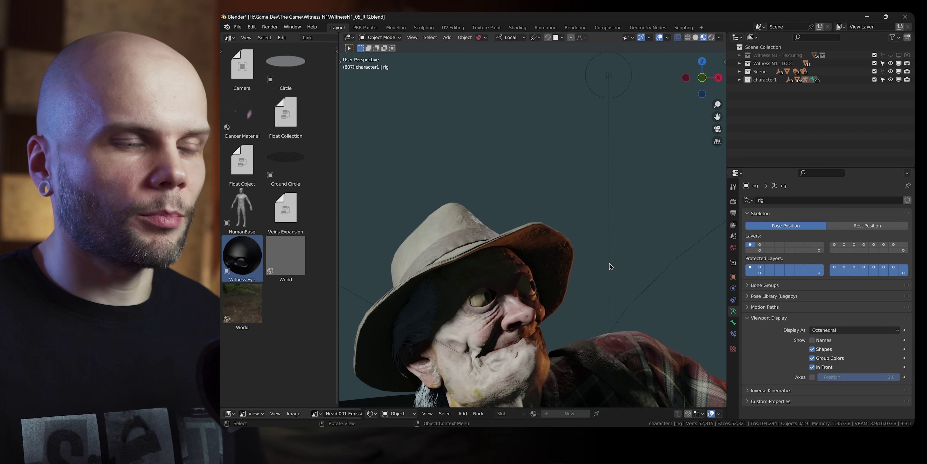
pyautogui.moveTo(606, 265); pyautogui.dragTo(580, 241, button='middle')
pyautogui.scroll(3, 594, 261)
pyautogui.hotkey('ctrl', 's')
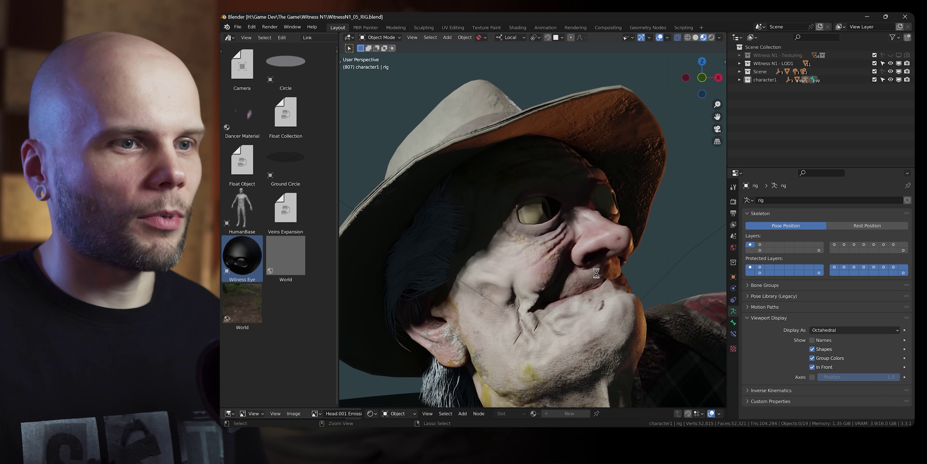
# Step: Isolate the Head mesh in Sculpt Mode with solid shading and examine its topology around the eye sockets
pyautogui.moveTo(597, 273); pyautogui.dragTo(567, 275, button='middle')
pyautogui.press('z')
pyautogui.moveTo(619, 176)
pyautogui.mouseDown(button='middle')
pyautogui.moveTo(510, 208)
pyautogui.moveTo(504, 202)
pyautogui.moveTo(523, 197)
pyautogui.mouseUp(button='middle')
pyautogui.click(525, 190)
pyautogui.hotkey('ctrl', 'Tab')
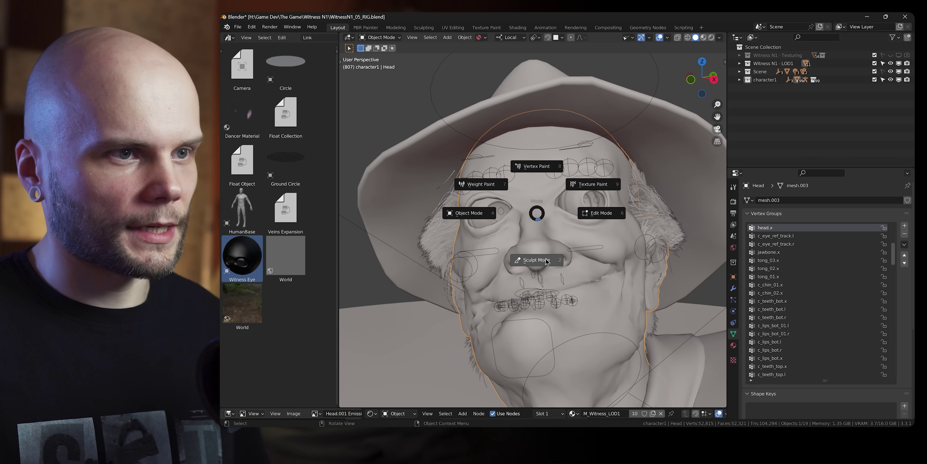
pyautogui.click(546, 260)
pyautogui.moveTo(546, 260); pyautogui.dragTo(570, 214, button='middle')
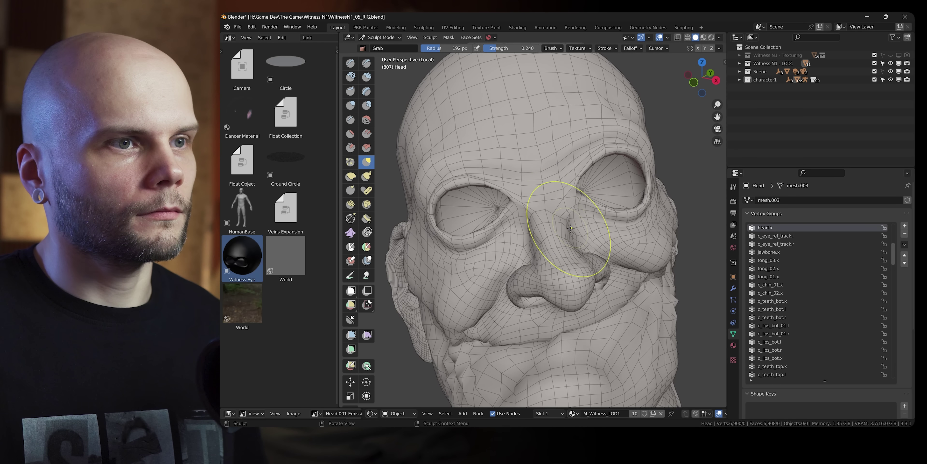
pyautogui.moveTo(559, 227)
pyautogui.mouseDown(button='middle')
pyautogui.moveTo(540, 232)
pyautogui.moveTo(578, 235)
pyautogui.moveTo(611, 212)
pyautogui.mouseUp(button='middle')
pyautogui.press('Tab')
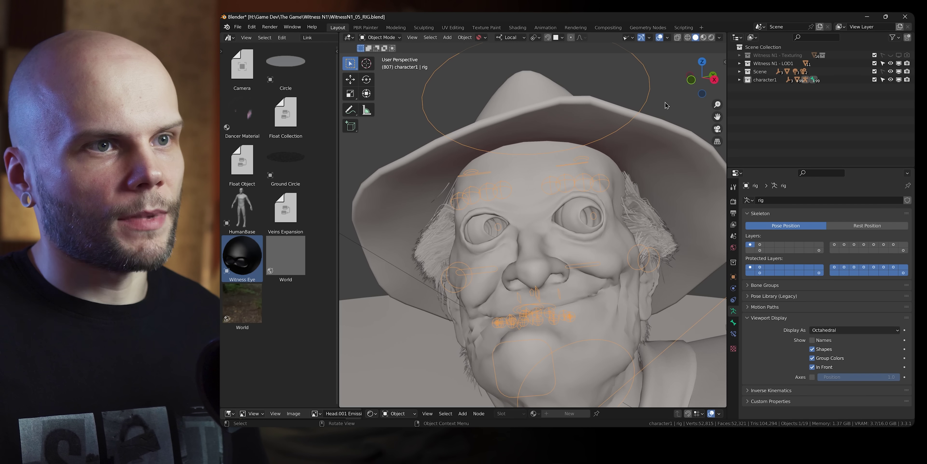
# Step: Hide the rig's control shapes, save the file, and view the character's head in Material Preview shading
pyautogui.press('h')
pyautogui.hotkey('ctrl', 's')
pyautogui.moveTo(666, 105)
pyautogui.mouseDown(button='middle')
pyautogui.moveTo(615, 212)
pyautogui.moveTo(625, 246)
pyautogui.moveTo(565, 198)
pyautogui.moveTo(586, 183)
pyautogui.moveTo(638, 221)
pyautogui.moveTo(641, 209)
pyautogui.moveTo(606, 220)
pyautogui.moveTo(613, 212)
pyautogui.mouseUp(button='middle')
pyautogui.scroll(-3, 604, 241)
pyautogui.scroll(4, 625, 246)
pyautogui.scroll(-3, 613, 211)
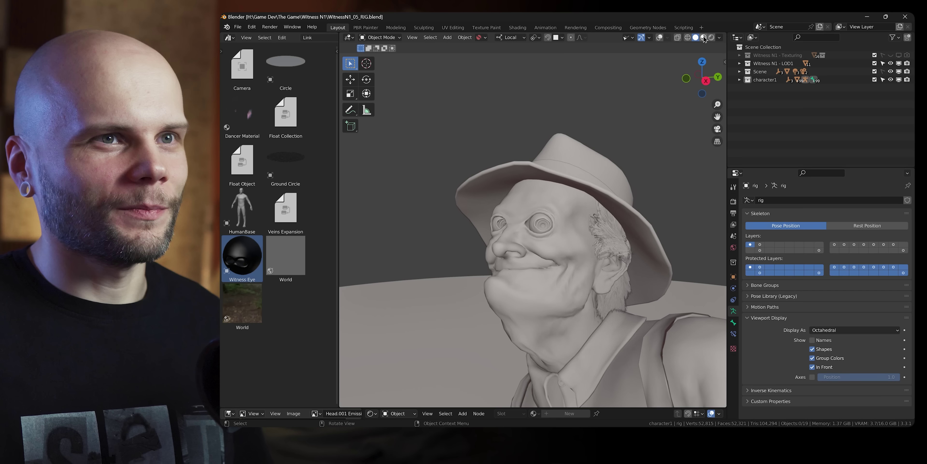
pyautogui.click(703, 38)
pyautogui.keyDown('ctrl'); pyautogui.moveTo(610, 249); pyautogui.dragTo(615, 248, button='middle'); pyautogui.keyUp('ctrl')
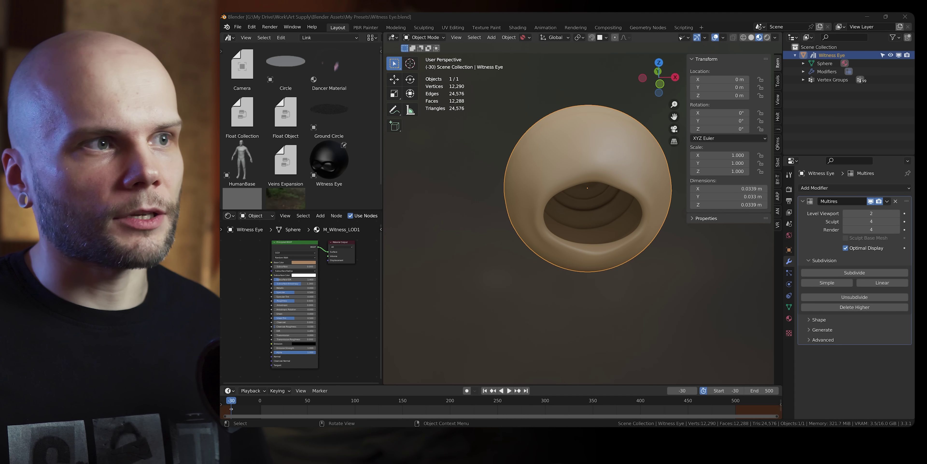
# Step: Switch to the Witness Eye source file, deselect the eye, and examine its ringed cavity from the front
pyautogui.click(238, 27)
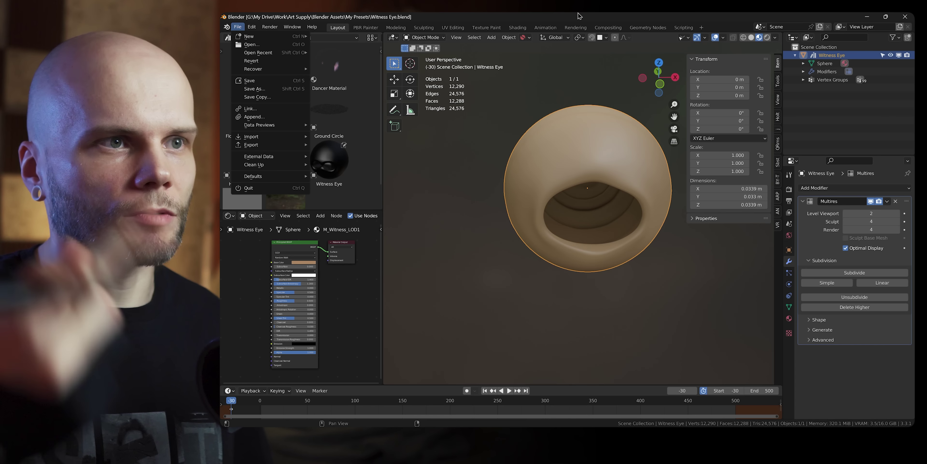
pyautogui.click(747, 257)
pyautogui.click(734, 270)
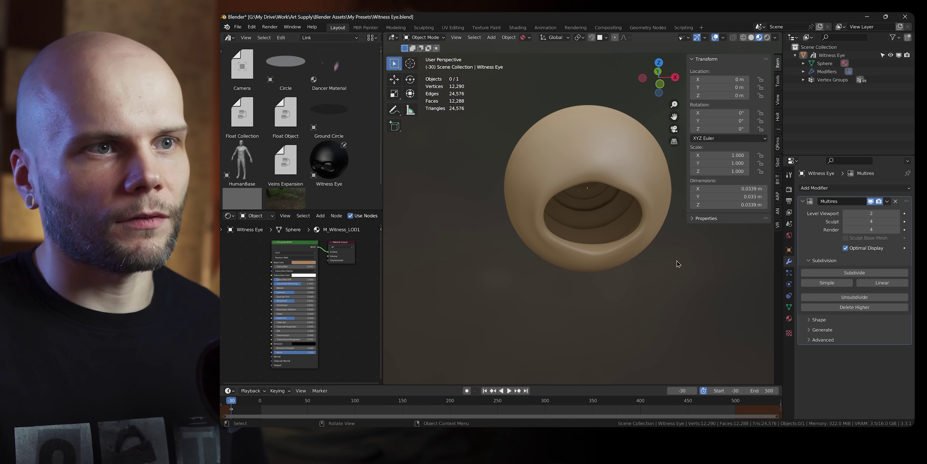
pyautogui.moveTo(678, 263); pyautogui.dragTo(620, 210, button='middle')
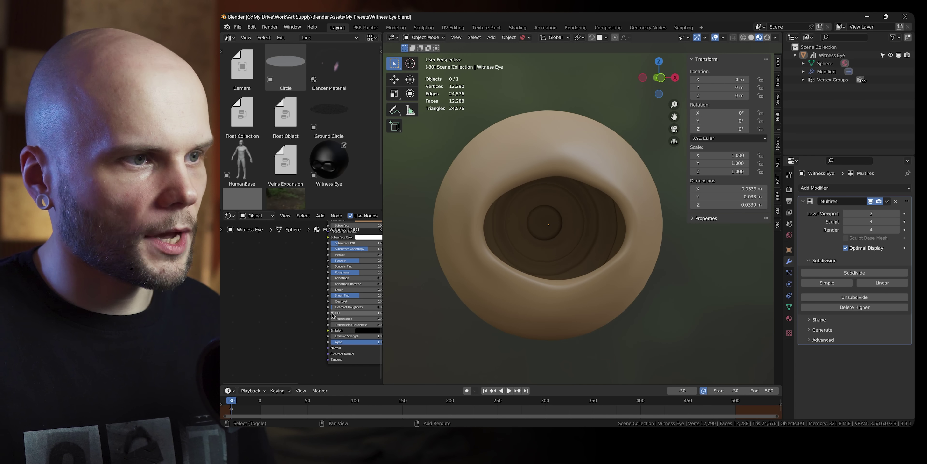
# Step: Add an image texture with mapping nodes to the M_Witness_LOD1 material and connect its Color output to Emission
pyautogui.scroll(-3, 331, 314)
pyautogui.click(352, 264)
pyautogui.hotkey('ctrl', 't')
pyautogui.moveTo(301, 270); pyautogui.dragTo(320, 231, button='middle')
pyautogui.moveTo(318, 239); pyautogui.dragTo(290, 319)
pyautogui.scroll(3, 290, 319)
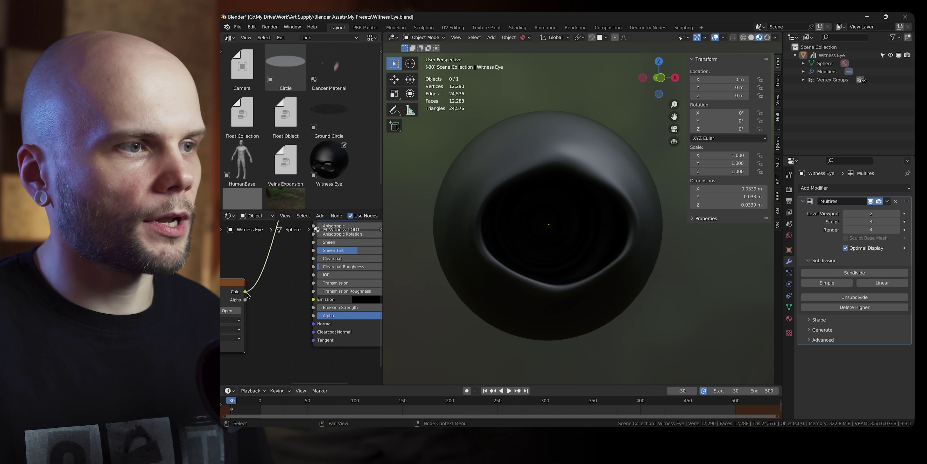
pyautogui.moveTo(315, 304)
pyautogui.mouseDown()
pyautogui.moveTo(306, 294)
pyautogui.moveTo(301, 310)
pyautogui.mouseUp()
# Step: Save the Witness Eye file and dismiss the new image dialog without creating an image
pyautogui.scroll(-3, 317, 302)
pyautogui.moveTo(300, 332); pyautogui.dragTo(316, 249, button='middle')
pyautogui.hotkey('ctrl', 's')
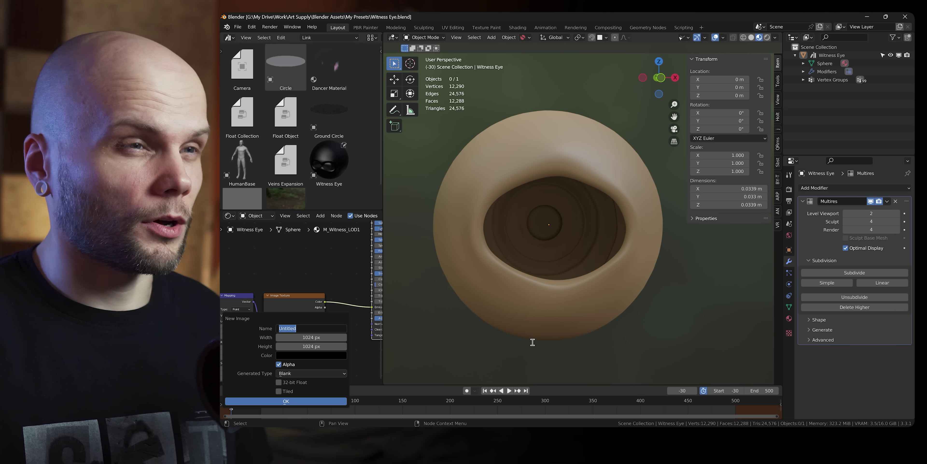
pyautogui.press('Escape')
pyautogui.moveTo(354, 299); pyautogui.dragTo(335, 322, button='middle')
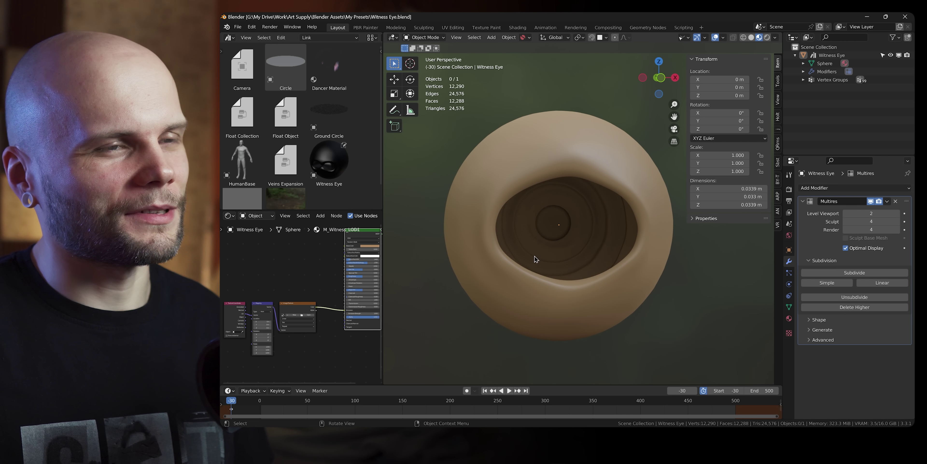
# Step: Switch to the UV Editing workspace, frame the eye mesh and its UV layout, and enlarge the eye opening's UV island
pyautogui.moveTo(536, 254)
pyautogui.mouseDown(button='middle')
pyautogui.moveTo(549, 234)
pyautogui.moveTo(598, 223)
pyautogui.moveTo(576, 218)
pyautogui.moveTo(525, 251)
pyautogui.moveTo(536, 261)
pyautogui.mouseUp(button='middle')
pyautogui.press('n')
pyautogui.click(453, 27)
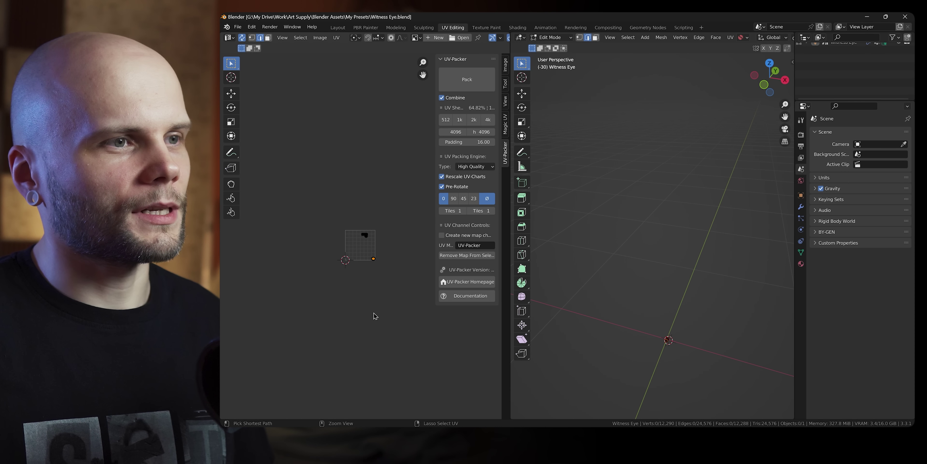
pyautogui.scroll(3, 379, 304)
pyautogui.scroll(1, 401, 269)
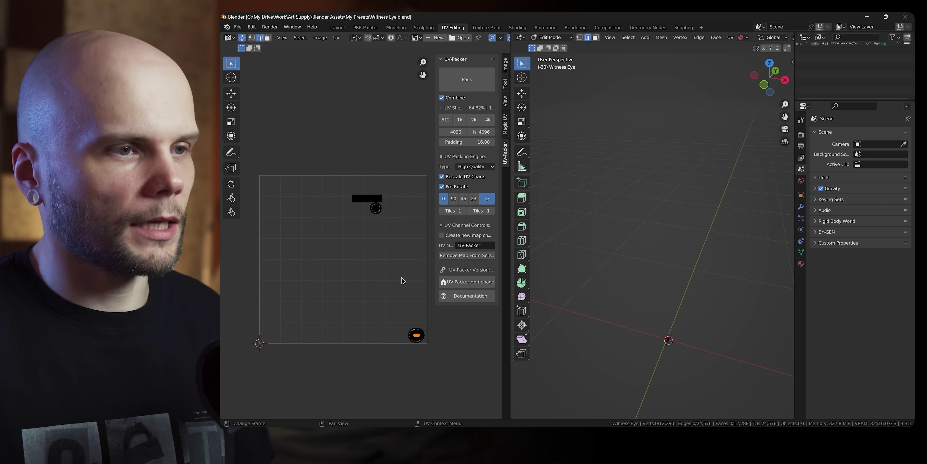
pyautogui.scroll(1, 695, 335)
pyautogui.press('Home')
pyautogui.moveTo(700, 271)
pyautogui.mouseDown(button='middle')
pyautogui.moveTo(666, 258)
pyautogui.moveTo(700, 234)
pyautogui.moveTo(700, 256)
pyautogui.mouseUp(button='middle')
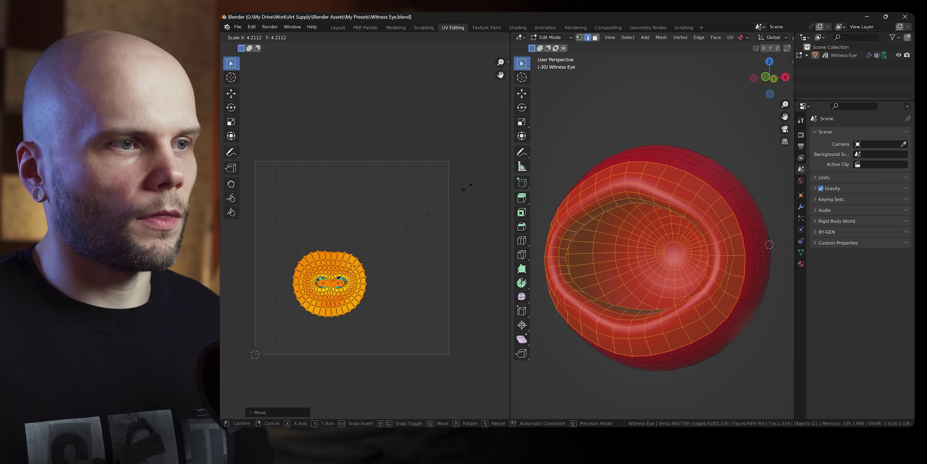
pyautogui.press('s')
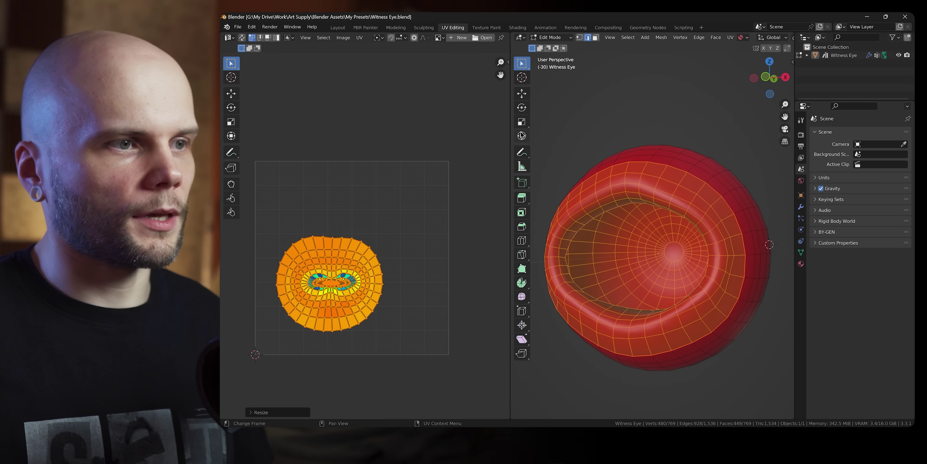
# Step: Examine the stretching in the eye opening's UV island and the edge loop inside the cavity
pyautogui.keyDown('ctrl'); pyautogui.moveTo(329, 296); pyautogui.dragTo(355, 251, button='middle'); pyautogui.keyUp('ctrl')
pyautogui.moveTo(354, 251); pyautogui.dragTo(417, 187, button='middle')
pyautogui.keyDown('ctrl'); pyautogui.moveTo(418, 186); pyautogui.dragTo(441, 147, button='middle'); pyautogui.keyUp('ctrl')
pyautogui.hotkey('alt', 'a')
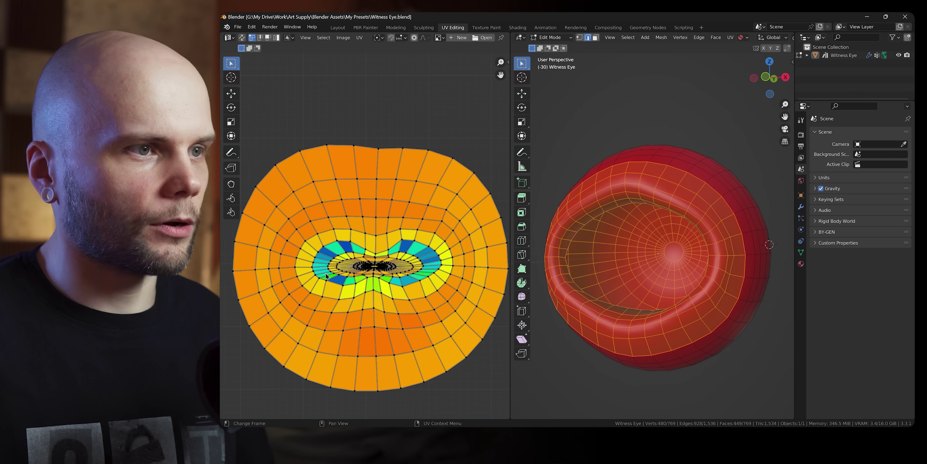
pyautogui.moveTo(364, 206); pyautogui.dragTo(334, 218, button='middle')
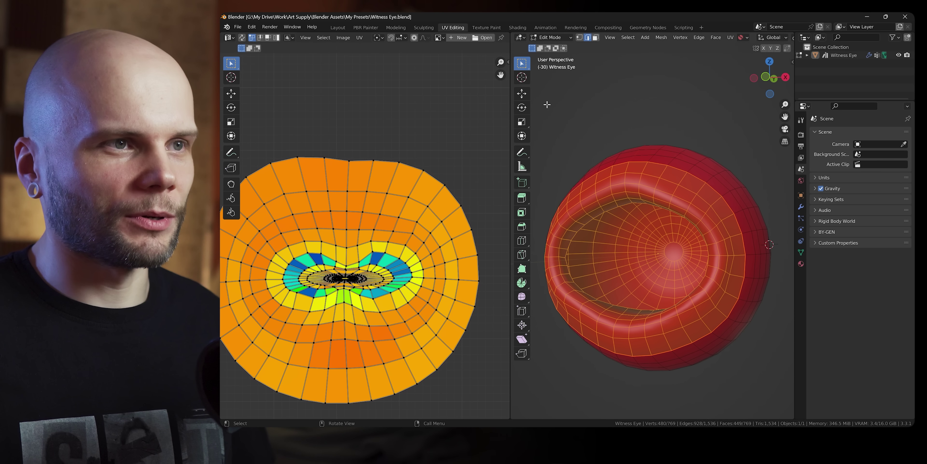
pyautogui.keyDown('shift'); pyautogui.moveTo(370, 258); pyautogui.dragTo(377, 249, button='middle'); pyautogui.keyUp('shift')
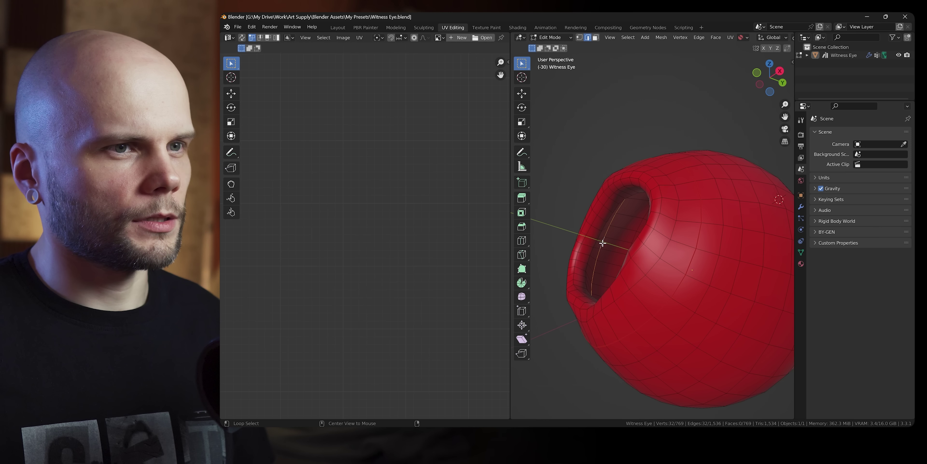
pyautogui.moveTo(603, 243); pyautogui.dragTo(615, 250, button='middle')
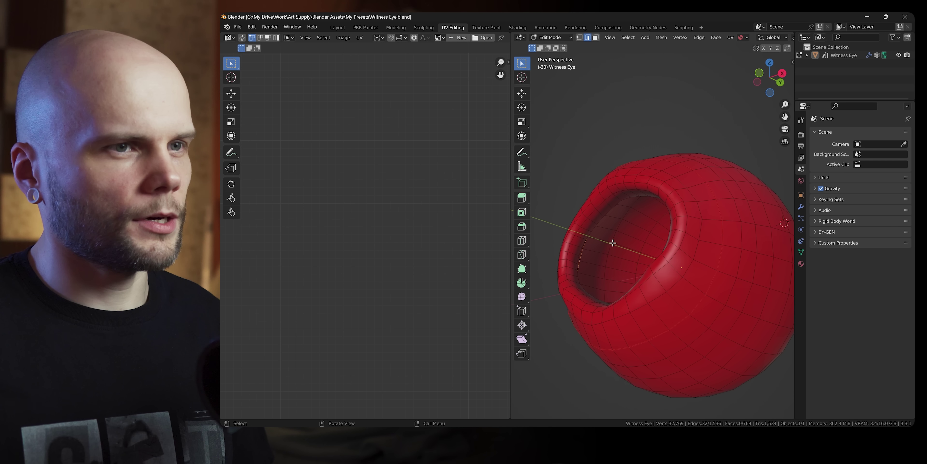
pyautogui.moveTo(613, 245); pyautogui.dragTo(624, 252, button='middle')
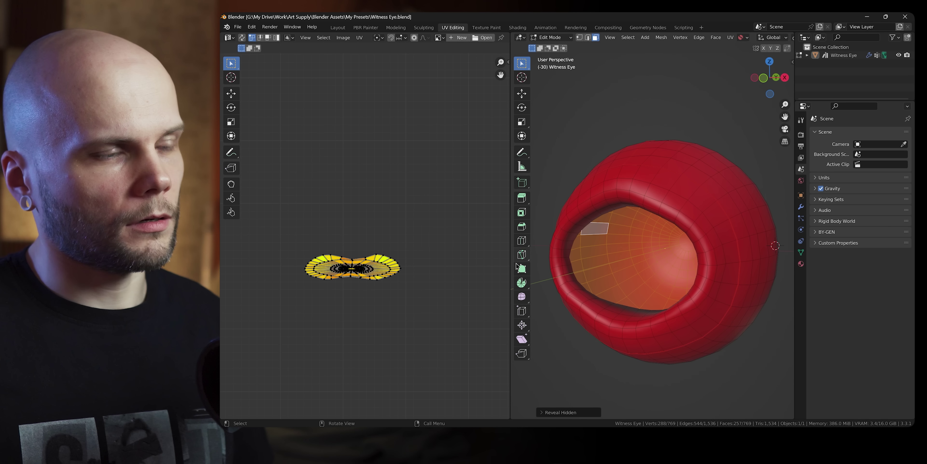
# Step: Unwrap the inner cavity faces as their own UV island and scale the result along Y
pyautogui.moveTo(423, 254); pyautogui.dragTo(397, 292, button='middle')
pyautogui.press('a')
pyautogui.scroll(1, 389, 254)
pyautogui.click(359, 37)
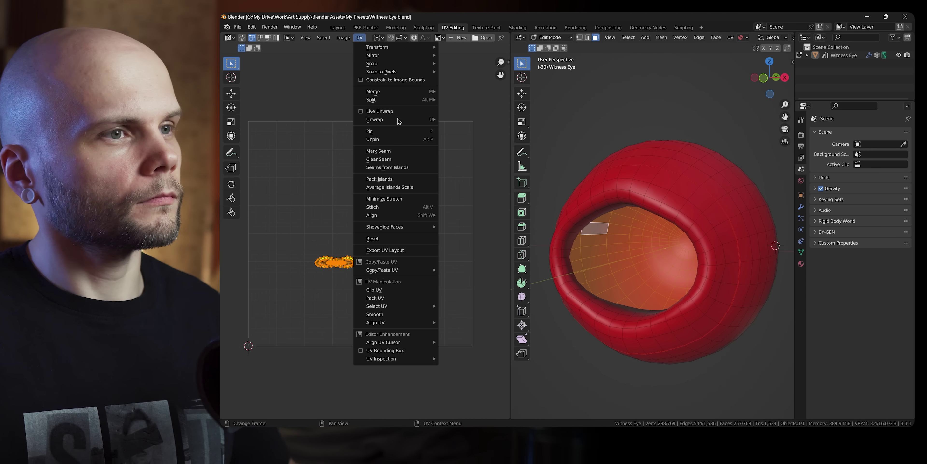
pyautogui.moveTo(396, 120)
pyautogui.click(464, 124)
pyautogui.press('s')
pyautogui.press('y')
pyautogui.click(453, 215)
pyautogui.moveTo(453, 215); pyautogui.dragTo(455, 215, button='middle')
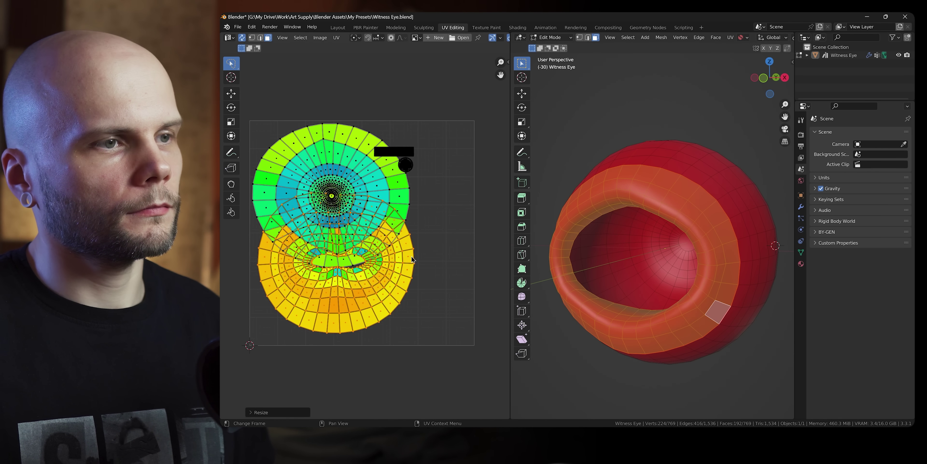
# Step: Reposition the overlapping UV islands, enlarging the small circular one and placing it in the lower-left corner of the UV square
pyautogui.press('g')
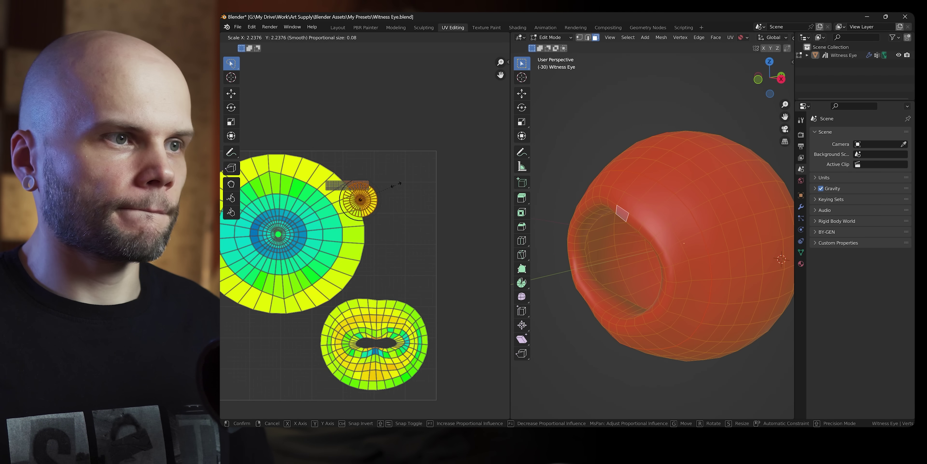
pyautogui.click(396, 185)
pyautogui.press('g')
pyautogui.click(434, 241)
pyautogui.press('s')
pyautogui.click(459, 218)
pyautogui.moveTo(410, 231); pyautogui.dragTo(444, 205, button='middle')
pyautogui.press('g')
pyautogui.click(275, 302)
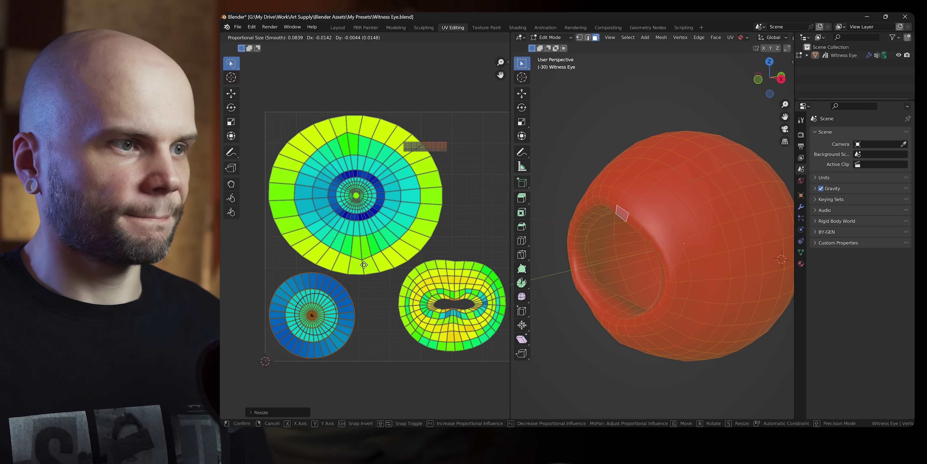
pyautogui.click(372, 263)
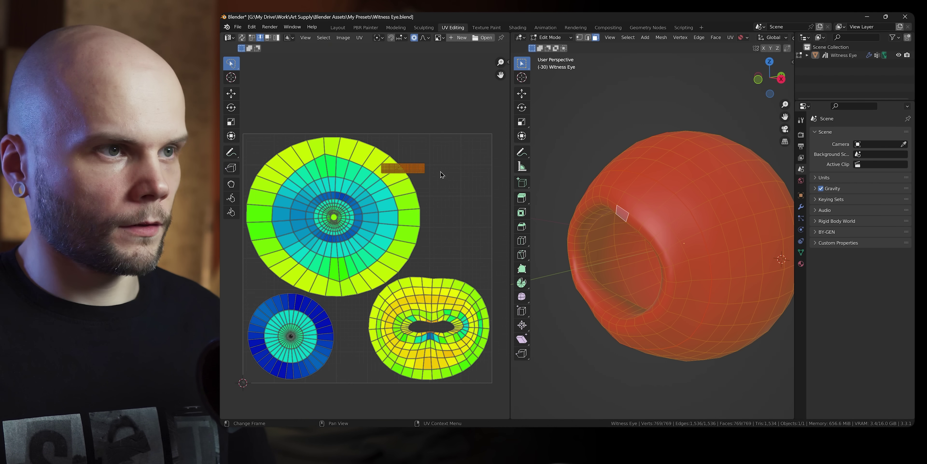
# Step: Rotate the rectangular strip's UV island upright, enlarge it, and fit it into the upper-right corner of the UV square
pyautogui.press('s')
pyautogui.click(458, 126)
pyautogui.press('r')
pyautogui.click(436, 170)
pyautogui.press('g')
pyautogui.click(495, 214)
pyautogui.press('s')
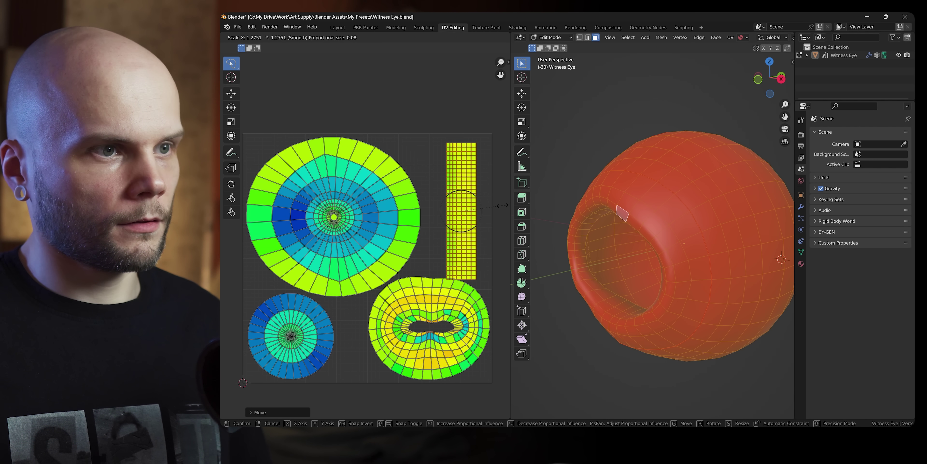
pyautogui.click(411, 161)
pyautogui.press('g')
pyautogui.click(421, 156)
pyautogui.press('s')
pyautogui.click(488, 110)
pyautogui.press('g')
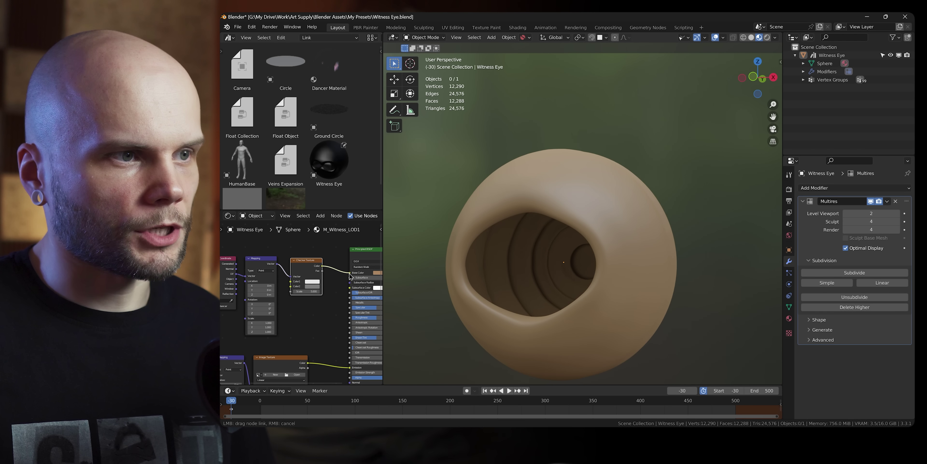
# Step: Connect the Checker Texture to the material's Base Color, set its scale to 50, and inspect the pattern around the eye
pyautogui.moveTo(349, 273); pyautogui.dragTo(349, 272)
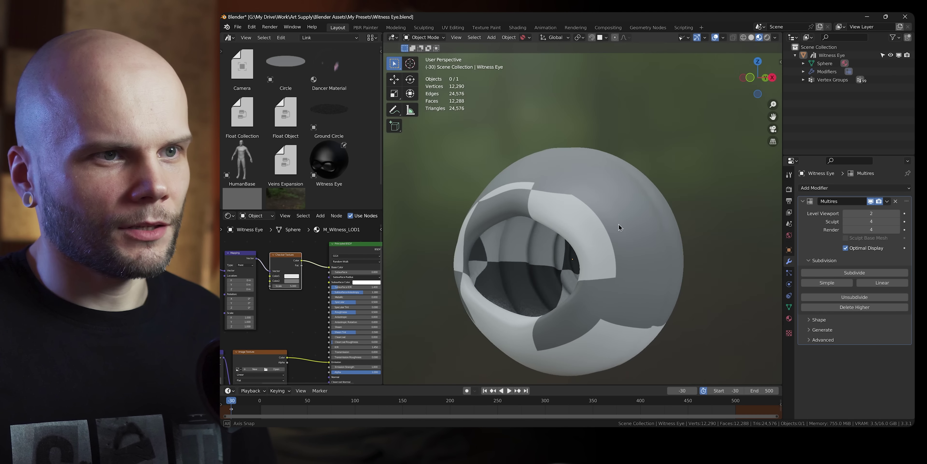
pyautogui.moveTo(621, 226); pyautogui.dragTo(508, 189, button='middle')
pyautogui.scroll(3, 259, 279)
pyautogui.moveTo(264, 275); pyautogui.dragTo(401, 273, button='middle')
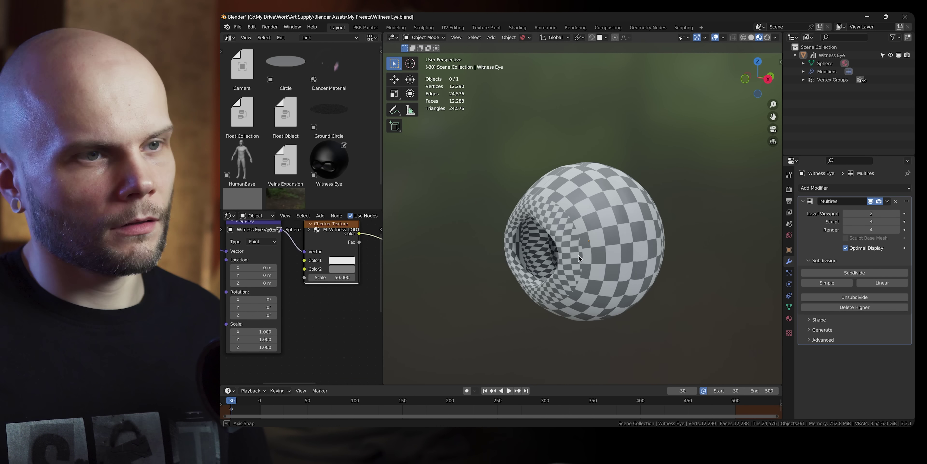
pyautogui.moveTo(585, 261); pyautogui.dragTo(574, 251, button='middle')
pyautogui.scroll(2, 574, 252)
pyautogui.scroll(2, 640, 261)
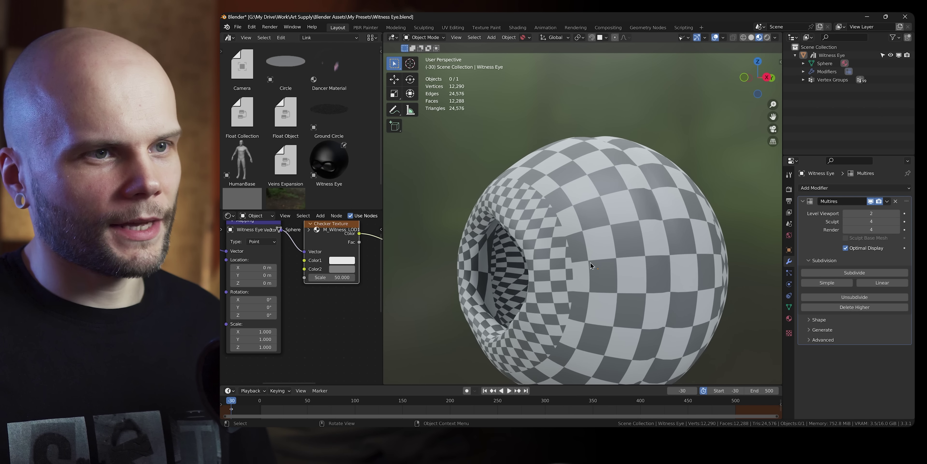
# Step: Return to UV Editing, set the solid shading color to Texture, and switch the mesh view to Material Preview
pyautogui.click(454, 27)
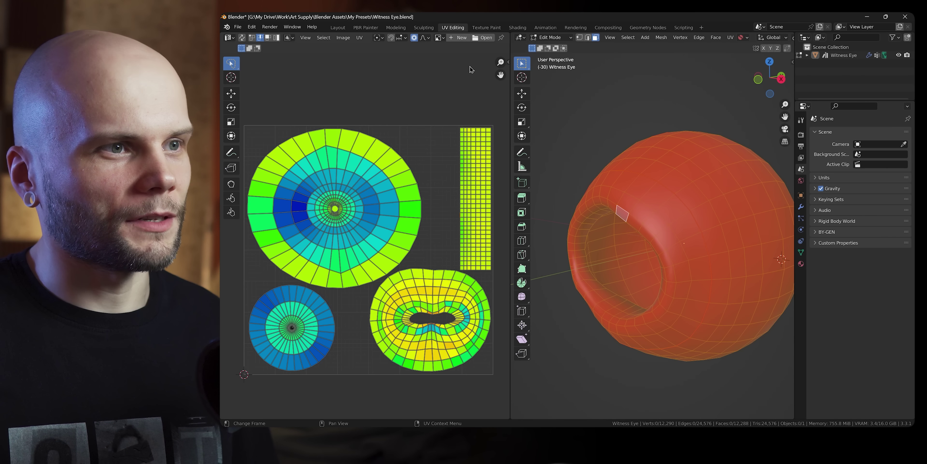
pyautogui.moveTo(435, 211); pyautogui.dragTo(407, 220, button='middle')
pyautogui.scroll(-5, 719, 38)
pyautogui.click(786, 38)
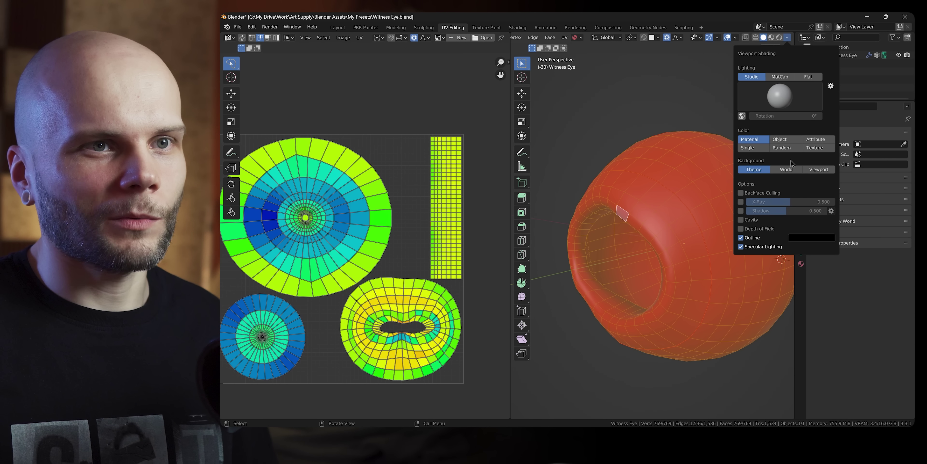
pyautogui.click(821, 150)
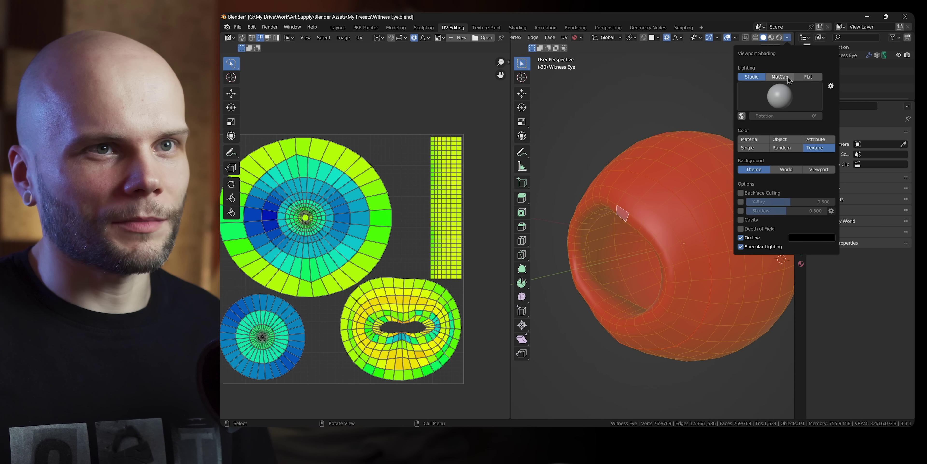
pyautogui.click(771, 37)
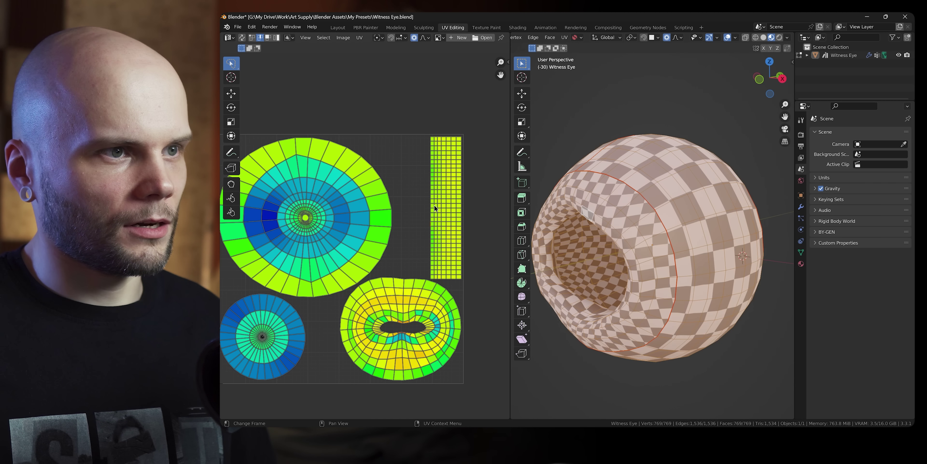
# Step: Move the large circular UV island within the UV square and scale it down slightly
pyautogui.scroll(4, 454, 207)
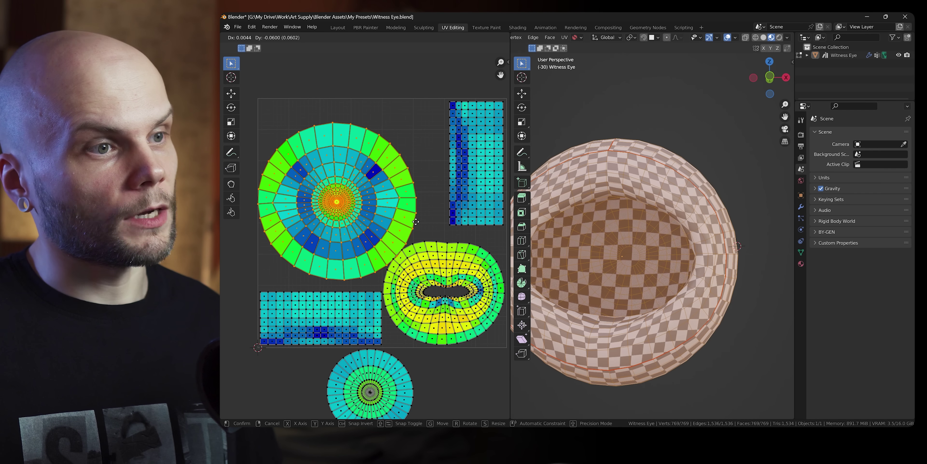
pyautogui.click(416, 222)
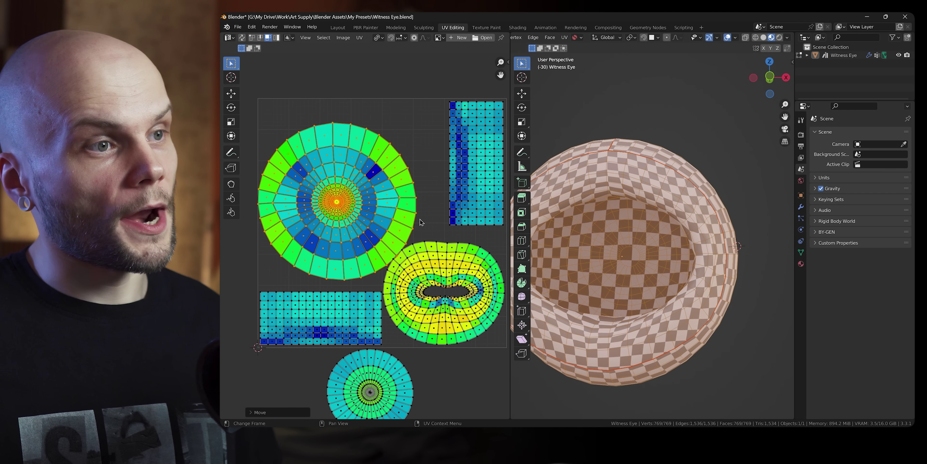
pyautogui.press('s')
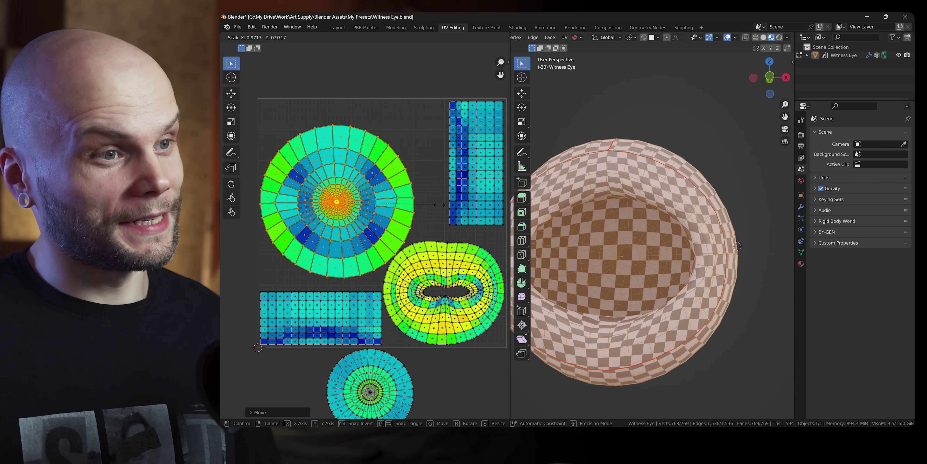
pyautogui.moveTo(362, 160); pyautogui.dragTo(367, 156, button='middle')
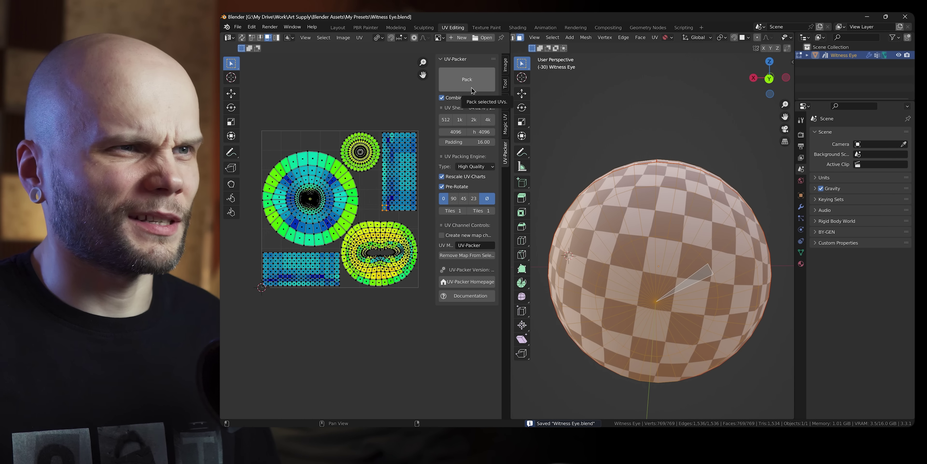
# Step: Pack the eye's UVs with UV-Packer at 1024 × 1024 without rescaling or pre-rotation, save the file, and inspect the checker pattern
pyautogui.click(469, 88)
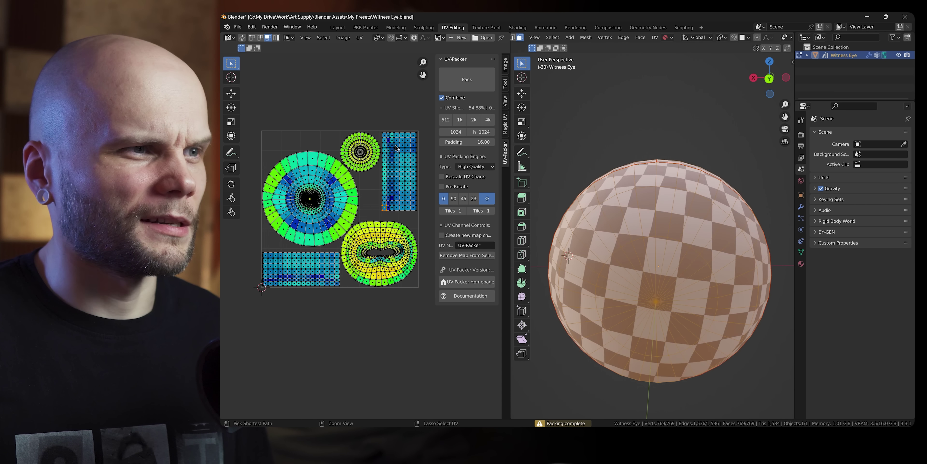
pyautogui.hotkey('ctrl', 's')
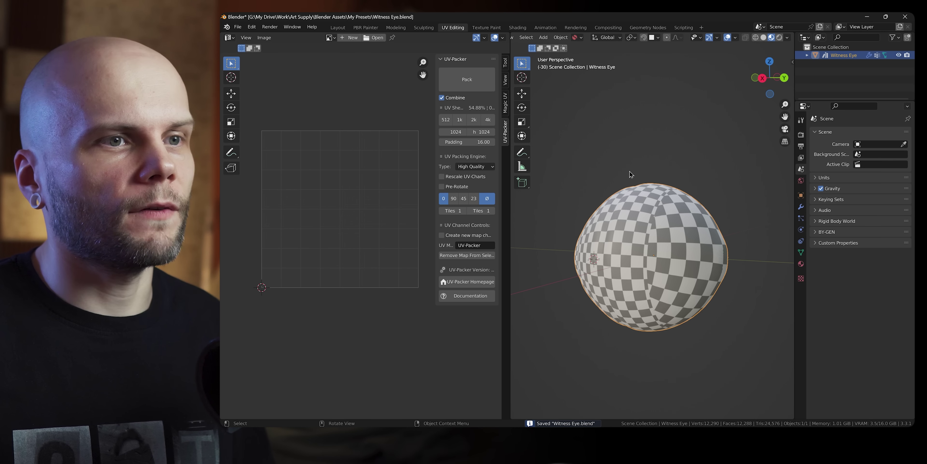
pyautogui.moveTo(630, 171); pyautogui.dragTo(628, 226, button='middle')
pyautogui.moveTo(677, 297); pyautogui.dragTo(654, 240, button='middle')
pyautogui.scroll(3, 627, 236)
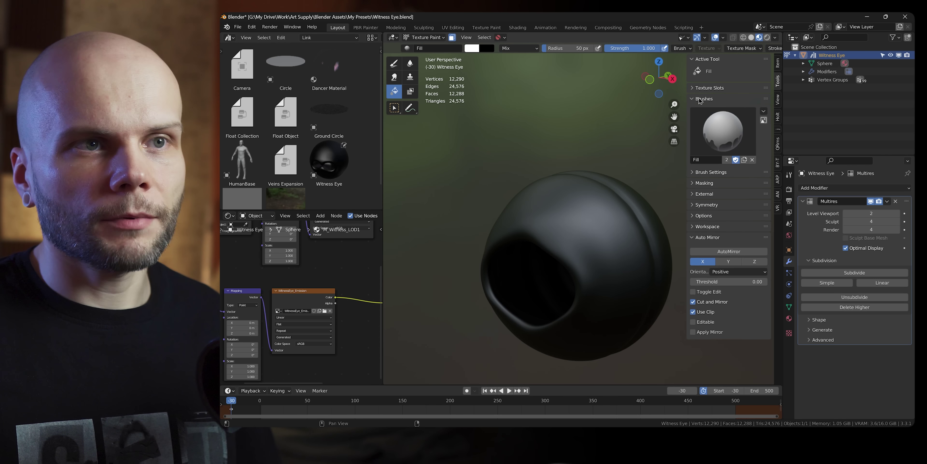
# Step: Open the Fill brush's settings with the color picker for texture painting the eye
pyautogui.click(700, 100)
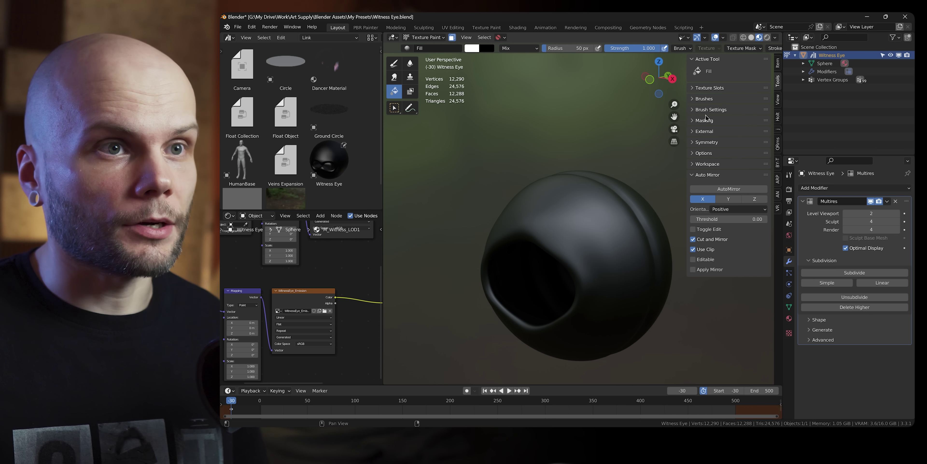
pyautogui.click(696, 99)
pyautogui.click(695, 99)
pyautogui.click(698, 89)
pyautogui.click(699, 89)
pyautogui.click(700, 110)
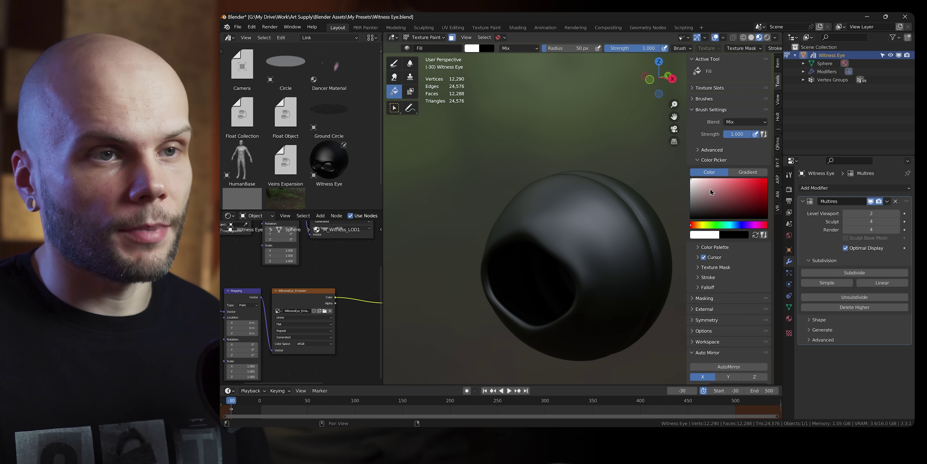
# Step: Pick a warm beige as the Fill brush color and fill the eye's color texture with it
pyautogui.moveTo(710, 226); pyautogui.dragTo(713, 226)
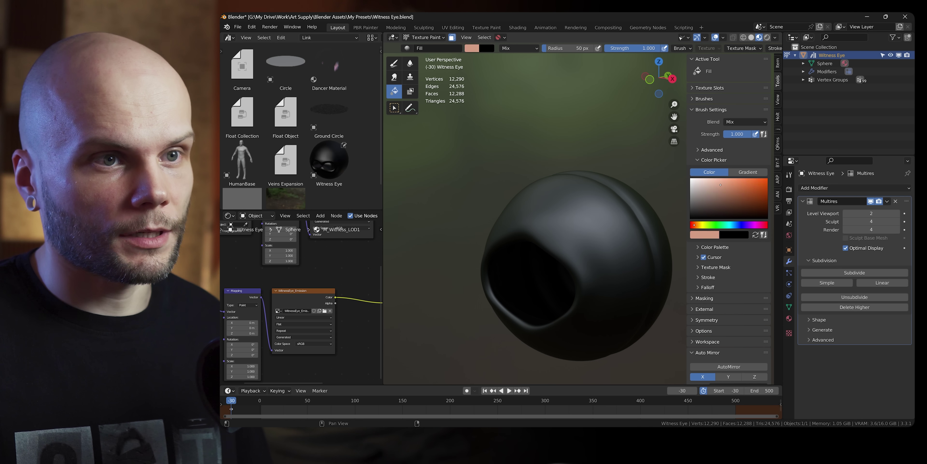
pyautogui.scroll(-1, 556, 187)
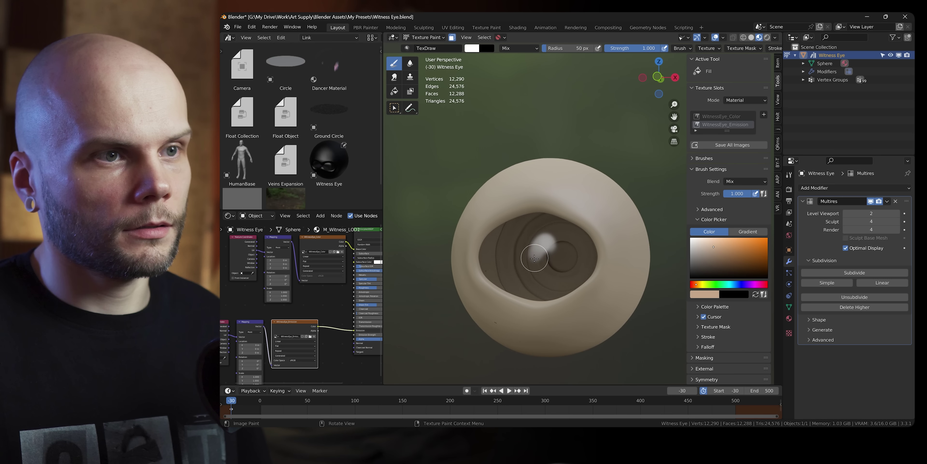
# Step: Try a white brush stroke inside the eye's cavity and preview the eye in Rendered shading
pyautogui.moveTo(540, 234); pyautogui.dragTo(529, 266)
pyautogui.moveTo(555, 231); pyautogui.dragTo(565, 245, button='middle')
pyautogui.scroll(3, 566, 246)
pyautogui.click(768, 38)
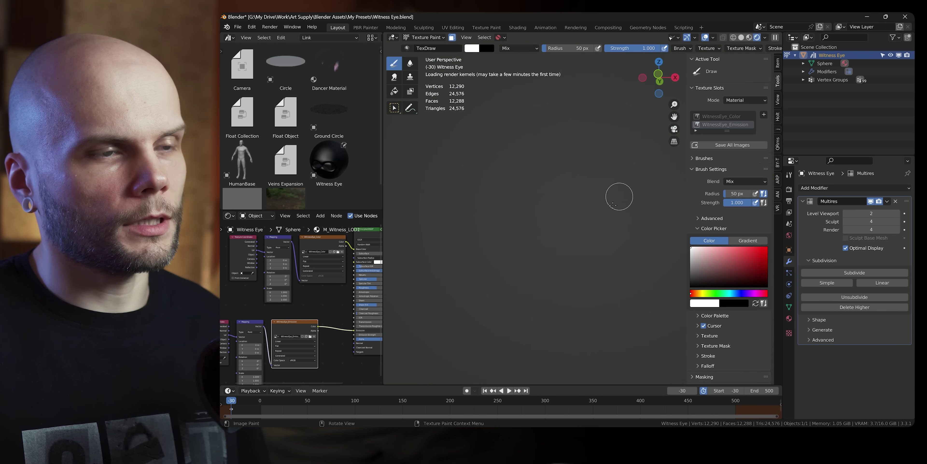
pyautogui.moveTo(616, 238); pyautogui.dragTo(572, 243, button='middle')
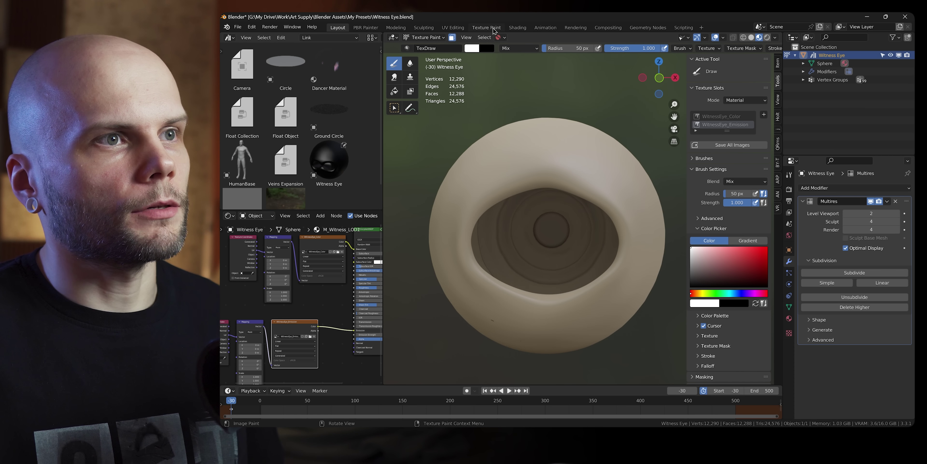
# Step: In the Texture Paint workspace, paint most of the large circular UV island white on WitnessEye_Emission
pyautogui.click(456, 28)
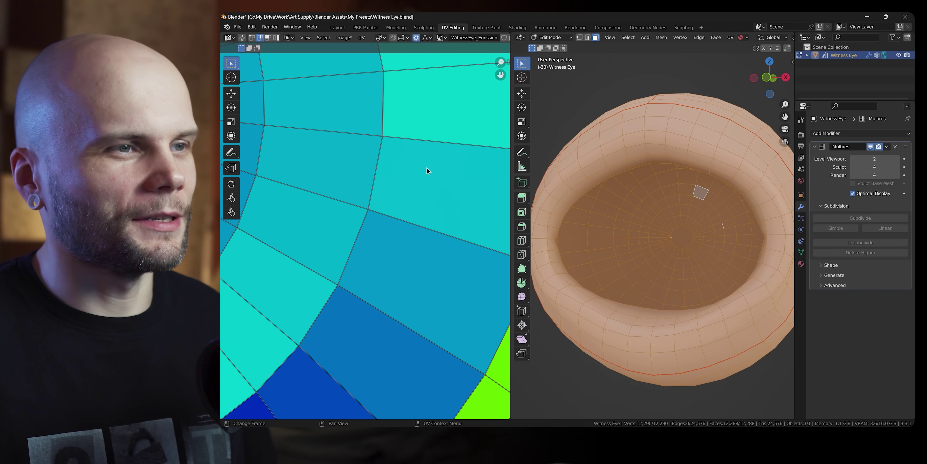
pyautogui.keyDown('ctrl'); pyautogui.moveTo(430, 168); pyautogui.dragTo(387, 249, button='middle'); pyautogui.keyUp('ctrl')
pyautogui.keyDown('ctrl'); pyautogui.moveTo(410, 201); pyautogui.dragTo(405, 210, button='middle'); pyautogui.keyUp('ctrl')
pyautogui.moveTo(334, 232)
pyautogui.mouseDown()
pyautogui.moveTo(303, 244)
pyautogui.moveTo(337, 279)
pyautogui.mouseUp()
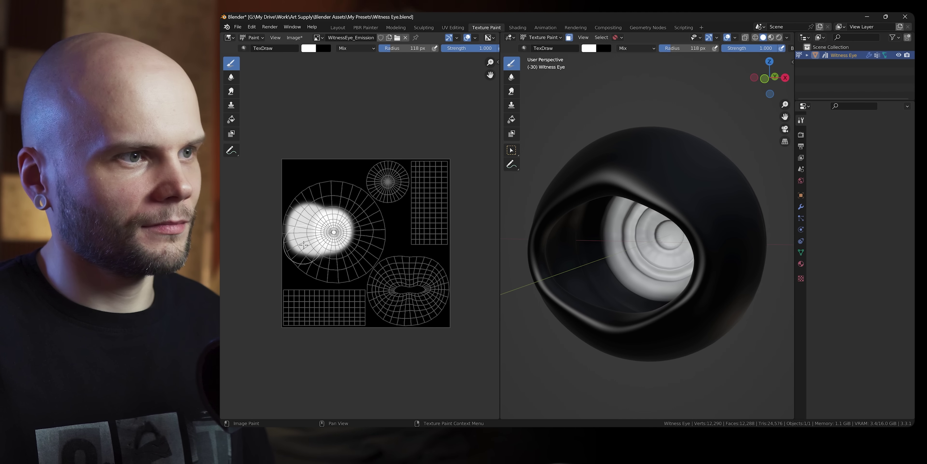
pyautogui.click(231, 119)
pyautogui.press('1')
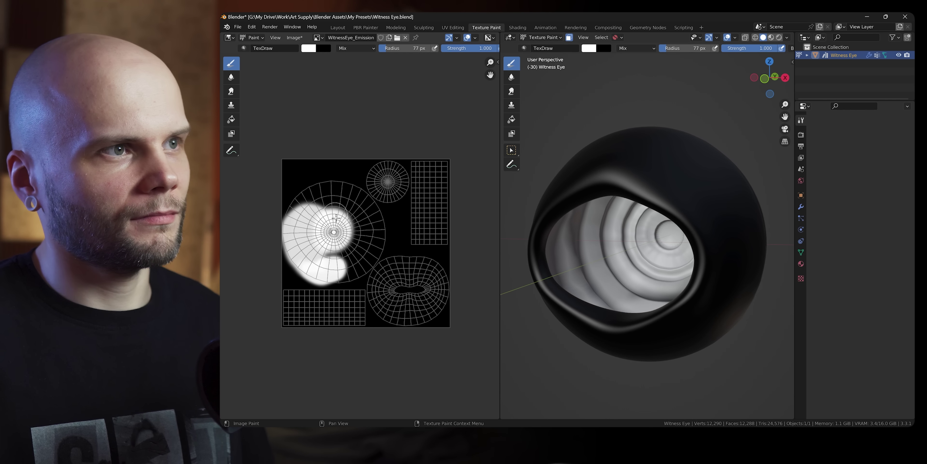
pyautogui.moveTo(326, 249)
pyautogui.mouseDown()
pyautogui.moveTo(304, 204)
pyautogui.moveTo(342, 195)
pyautogui.moveTo(356, 218)
pyautogui.mouseUp()
pyautogui.scroll(2, 337, 204)
# Step: Reduce the brush radius and paint the circular island's remaining edge and gap white
pyautogui.press('f')
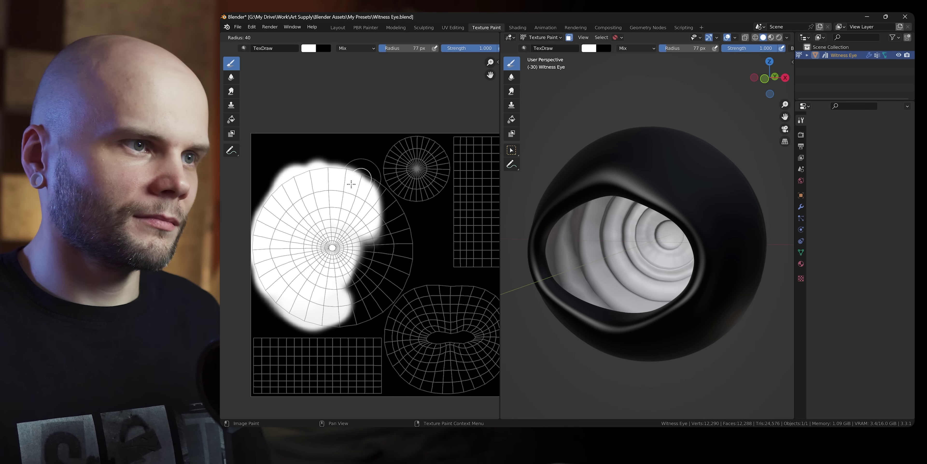
pyautogui.click(360, 195)
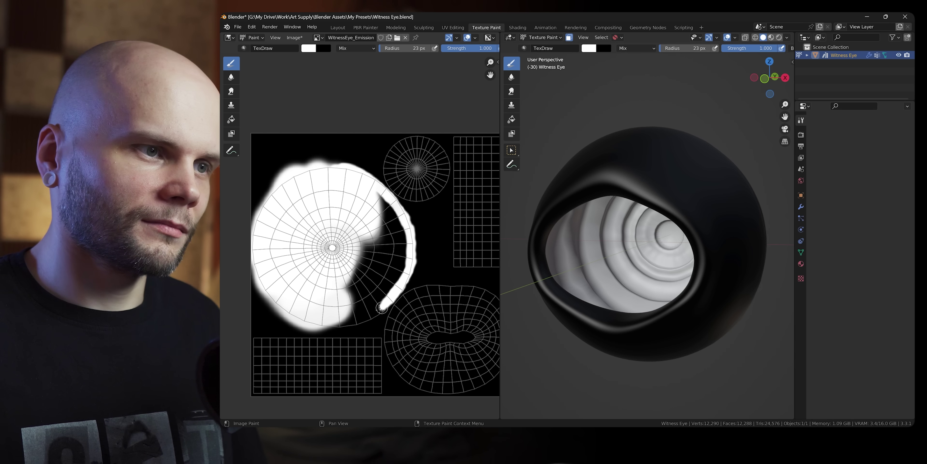
pyautogui.press('f')
pyautogui.moveTo(388, 301)
pyautogui.mouseDown()
pyautogui.moveTo(326, 325)
pyautogui.moveTo(388, 263)
pyautogui.mouseUp()
pyautogui.click(340, 324)
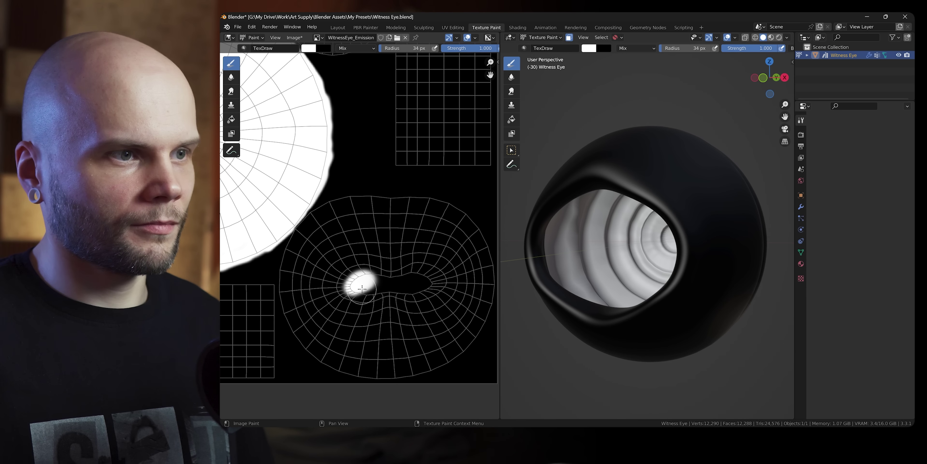
# Step: Paint the eye-opening UV island white around its central slit, enlarging the brush to spread the fill outward
pyautogui.moveTo(351, 285)
pyautogui.mouseDown()
pyautogui.moveTo(431, 275)
pyautogui.moveTo(365, 277)
pyautogui.moveTo(342, 295)
pyautogui.mouseUp()
pyautogui.moveTo(346, 256); pyautogui.dragTo(328, 279)
pyautogui.press('f')
pyautogui.click(356, 269)
pyautogui.moveTo(350, 268)
pyautogui.mouseDown()
pyautogui.moveTo(343, 270)
pyautogui.moveTo(377, 291)
pyautogui.moveTo(345, 324)
pyautogui.moveTo(450, 306)
pyautogui.moveTo(360, 234)
pyautogui.moveTo(448, 269)
pyautogui.moveTo(360, 360)
pyautogui.moveTo(344, 245)
pyautogui.mouseUp()
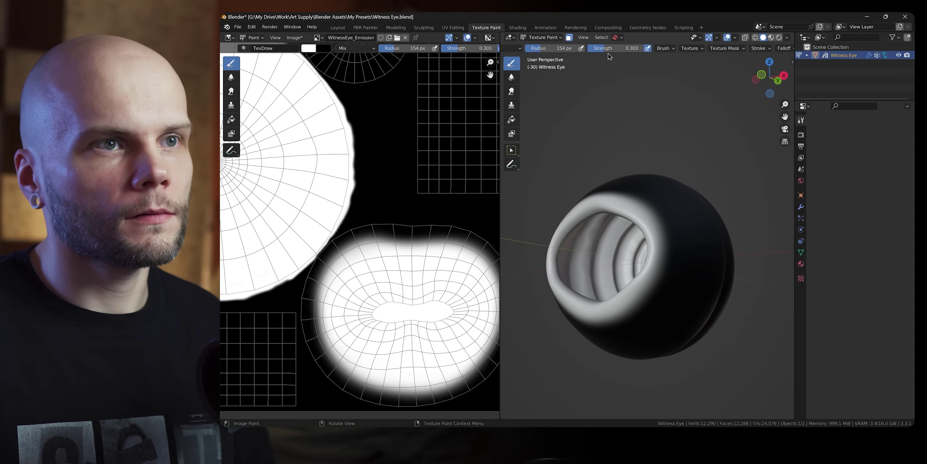
# Step: Set the brush strength to 0.120 and paint a soft white falloff from the eye's rim onto its outer surface
pyautogui.moveTo(606, 48); pyautogui.dragTo(596, 49)
pyautogui.moveTo(640, 216); pyautogui.dragTo(612, 294)
pyautogui.moveTo(611, 293); pyautogui.dragTo(683, 274, button='middle')
pyautogui.moveTo(684, 288); pyautogui.dragTo(652, 257)
# Step: Turn off specular lighting in the viewport shading and blend soft strokes around the outside of the eye's rim
pyautogui.click(787, 38)
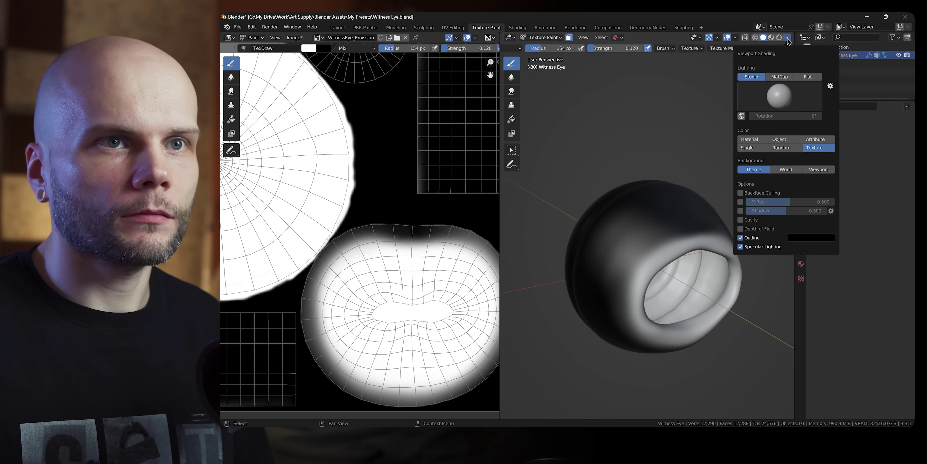
pyautogui.click(742, 247)
pyautogui.moveTo(662, 269)
pyautogui.mouseDown(button='middle')
pyautogui.moveTo(621, 253)
pyautogui.moveTo(642, 221)
pyautogui.mouseUp(button='middle')
pyautogui.moveTo(652, 250)
pyautogui.mouseDown(button='middle')
pyautogui.moveTo(620, 259)
pyautogui.moveTo(631, 300)
pyautogui.moveTo(611, 197)
pyautogui.moveTo(645, 229)
pyautogui.moveTo(685, 227)
pyautogui.moveTo(641, 244)
pyautogui.moveTo(676, 267)
pyautogui.mouseUp(button='middle')
pyautogui.moveTo(676, 266); pyautogui.dragTo(676, 280)
pyautogui.press('f')
pyautogui.click(666, 280)
pyautogui.moveTo(666, 279)
pyautogui.mouseDown(button='middle')
pyautogui.moveTo(633, 274)
pyautogui.moveTo(590, 207)
pyautogui.moveTo(640, 292)
pyautogui.mouseUp(button='middle')
pyautogui.moveTo(640, 291); pyautogui.dragTo(649, 283)
pyautogui.moveTo(649, 283); pyautogui.dragTo(685, 253, button='middle')
# Step: Paint soft close-up strokes along the inside of the eye opening, adjusting the brush radius as needed
pyautogui.scroll(3, 669, 201)
pyautogui.press('f')
pyautogui.moveTo(629, 244)
pyautogui.mouseDown(button='middle')
pyautogui.moveTo(668, 200)
pyautogui.moveTo(669, 244)
pyautogui.moveTo(641, 215)
pyautogui.mouseUp(button='middle')
pyautogui.click(668, 201)
pyautogui.moveTo(642, 215); pyautogui.dragTo(648, 252)
pyautogui.moveTo(648, 252)
pyautogui.mouseDown(button='middle')
pyautogui.moveTo(666, 282)
pyautogui.moveTo(634, 288)
pyautogui.mouseUp(button='middle')
pyautogui.press('f')
pyautogui.click(666, 282)
pyautogui.moveTo(633, 288); pyautogui.dragTo(608, 293)
# Step: Shade the grooves between the cavity's ridges with a large grey brush at 0.053 strength
pyautogui.moveTo(609, 293)
pyautogui.mouseDown(button='middle')
pyautogui.moveTo(627, 302)
pyautogui.moveTo(609, 222)
pyautogui.moveTo(658, 155)
pyautogui.mouseUp(button='middle')
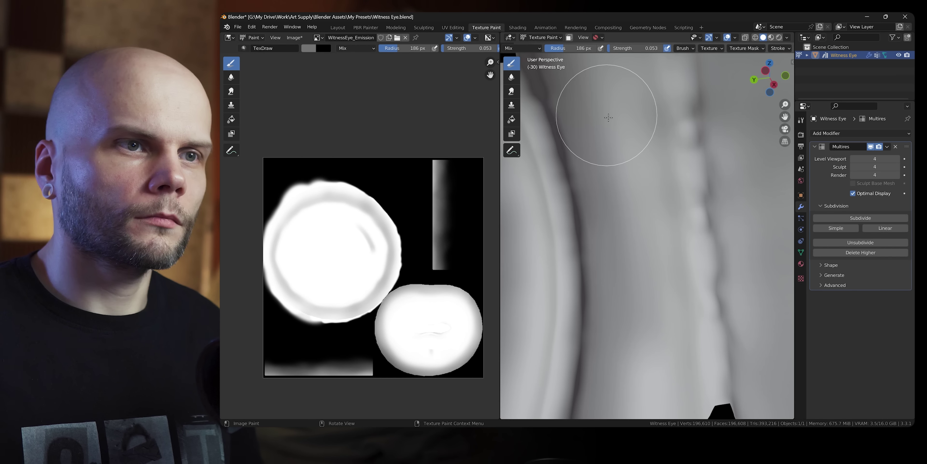
pyautogui.moveTo(605, 114)
pyautogui.mouseDown(button='middle')
pyautogui.moveTo(639, 272)
pyautogui.moveTo(613, 227)
pyautogui.moveTo(613, 259)
pyautogui.mouseUp(button='middle')
pyautogui.press('f')
pyautogui.click(608, 227)
pyautogui.moveTo(613, 259)
pyautogui.mouseDown()
pyautogui.moveTo(619, 292)
pyautogui.moveTo(616, 106)
pyautogui.mouseUp()
pyautogui.moveTo(616, 106)
pyautogui.mouseDown(button='middle')
pyautogui.moveTo(594, 151)
pyautogui.moveTo(561, 111)
pyautogui.moveTo(587, 257)
pyautogui.mouseUp(button='middle')
pyautogui.moveTo(588, 257); pyautogui.dragTo(598, 143)
pyautogui.moveTo(597, 144); pyautogui.dragTo(633, 251, button='middle')
pyautogui.moveTo(634, 252); pyautogui.dragTo(626, 177)
pyautogui.press('f')
pyautogui.click(616, 176)
# Step: Shrink the brush and shade the innermost part of the eye's cavity on the model
pyautogui.moveTo(616, 176)
pyautogui.mouseDown(button='middle')
pyautogui.moveTo(535, 88)
pyautogui.moveTo(673, 187)
pyautogui.moveTo(598, 121)
pyautogui.moveTo(573, 151)
pyautogui.moveTo(673, 155)
pyautogui.mouseUp(button='middle')
pyautogui.press('[')
pyautogui.press('[')
pyautogui.press('[')
pyautogui.press('[')
pyautogui.press('[')
pyautogui.press('[')
pyautogui.press('[')
pyautogui.press('[')
pyautogui.moveTo(673, 173); pyautogui.dragTo(667, 183)
pyautogui.scroll(5, 314, 273)
# Step: Set the brush color to black and softly darken the center of the circular island on the emission texture
pyautogui.press('f')
pyautogui.click(328, 242)
pyautogui.moveTo(364, 213)
pyautogui.mouseDown()
pyautogui.moveTo(370, 203)
pyautogui.moveTo(370, 212)
pyautogui.mouseUp()
pyautogui.rightClick(371, 153)
pyautogui.moveTo(337, 159); pyautogui.dragTo(271, 211)
pyautogui.press(']')
pyautogui.click(368, 210)
pyautogui.press('f')
pyautogui.click(313, 223)
pyautogui.moveTo(368, 210); pyautogui.dragTo(362, 213)
# Step: Enlarge the brush and darken the deepest point of the eye's cavity on the model
pyautogui.click(669, 195)
pyautogui.press('f')
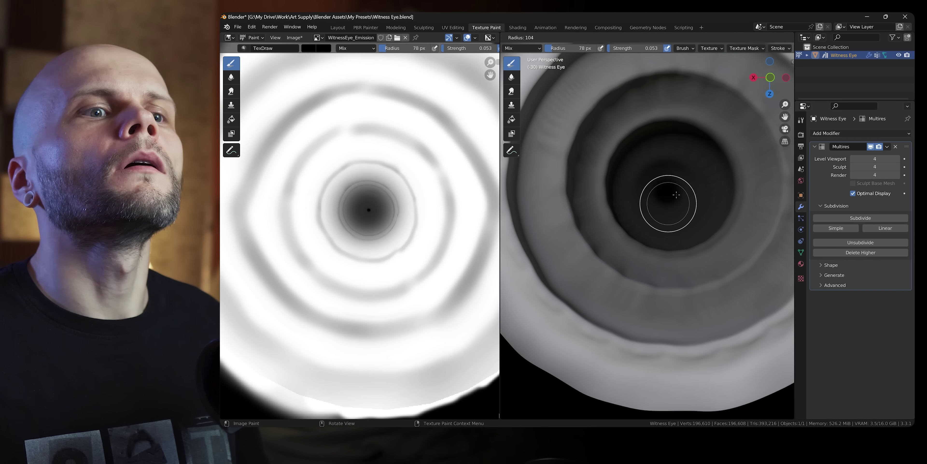
pyautogui.click(705, 204)
pyautogui.click(673, 200)
# Step: Darken the circular island's center with a 197 px soft black brush, undo the last stroke, and save the file
pyautogui.moveTo(556, 190)
pyautogui.keyDown('ctrl'); pyautogui.mouseDown(button='middle')
pyautogui.moveTo(584, 258)
pyautogui.moveTo(586, 337)
pyautogui.mouseUp(button='middle'); pyautogui.keyUp('ctrl')
pyautogui.keyDown('ctrl'); pyautogui.moveTo(375, 263); pyautogui.dragTo(375, 317, button='middle'); pyautogui.keyUp('ctrl')
pyautogui.press('f')
pyautogui.click(386, 244)
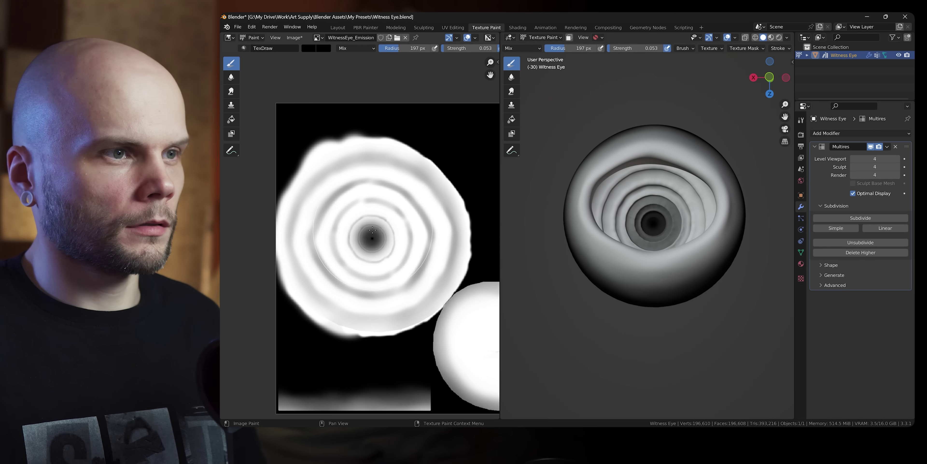
pyautogui.moveTo(375, 240); pyautogui.dragTo(367, 227)
pyautogui.hotkey('ctrl', 'z')
pyautogui.moveTo(633, 216); pyautogui.dragTo(669, 195, button='middle')
pyautogui.press(']')
pyautogui.press(']')
pyautogui.press(']')
pyautogui.hotkey('ctrl', 's')
# Step: Return to the Layout workspace and add an RGB Curves node between the emission texture and the shader
pyautogui.click(337, 27)
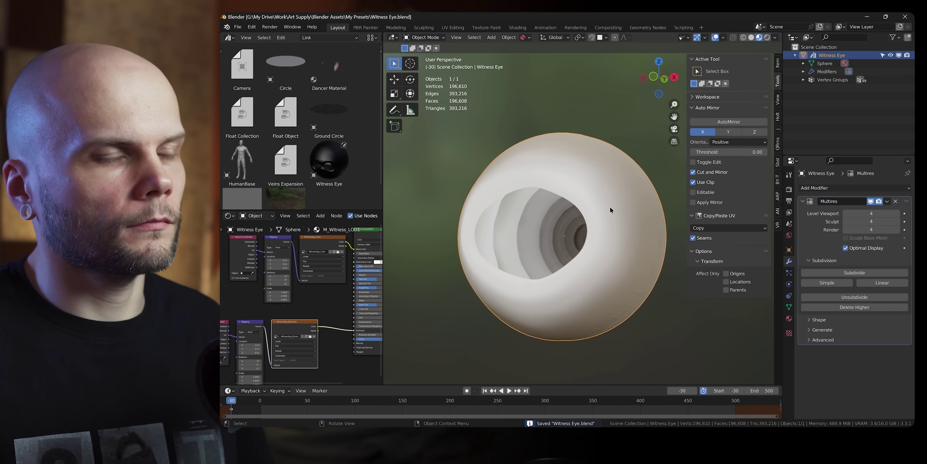
pyautogui.keyDown('ctrl'); pyautogui.moveTo(321, 288); pyautogui.dragTo(320, 324, button='middle'); pyautogui.keyUp('ctrl')
pyautogui.moveTo(360, 315); pyautogui.dragTo(300, 310, button='middle')
pyautogui.hotkey('shift', 'a')
pyautogui.write('scu')
pyautogui.press('Return')
pyautogui.click(288, 279)
pyautogui.press('KP_Decimal')
# Step: Lower the blue curve's end point to 0.5 and pull the green curve down at 0.3454, 0.1791
pyautogui.moveTo(356, 274); pyautogui.dragTo(364, 303)
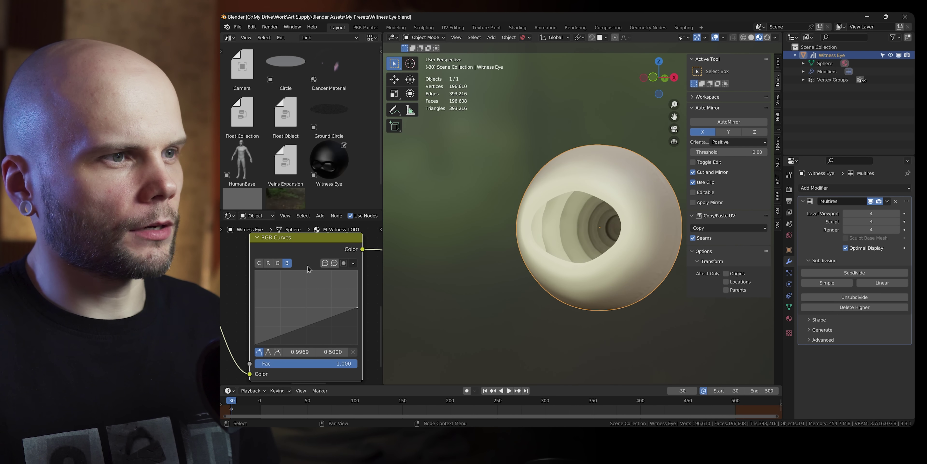
pyautogui.click(278, 263)
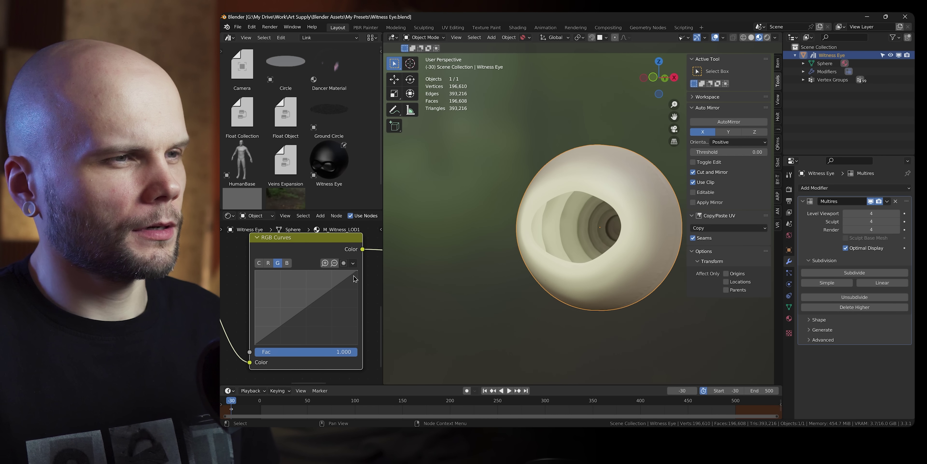
pyautogui.moveTo(290, 319); pyautogui.dragTo(290, 331)
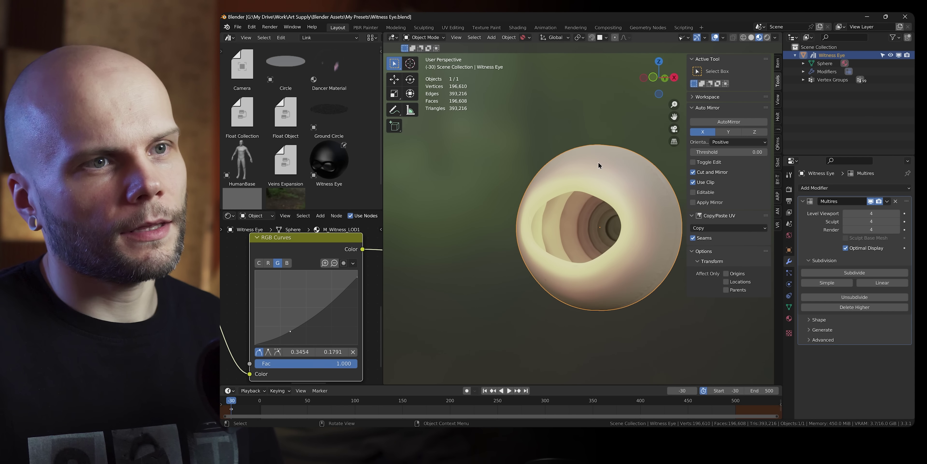
# Step: Preview the eye in Rendered shading with environment strength 0.069 and world opacity 1.000
pyautogui.click(768, 38)
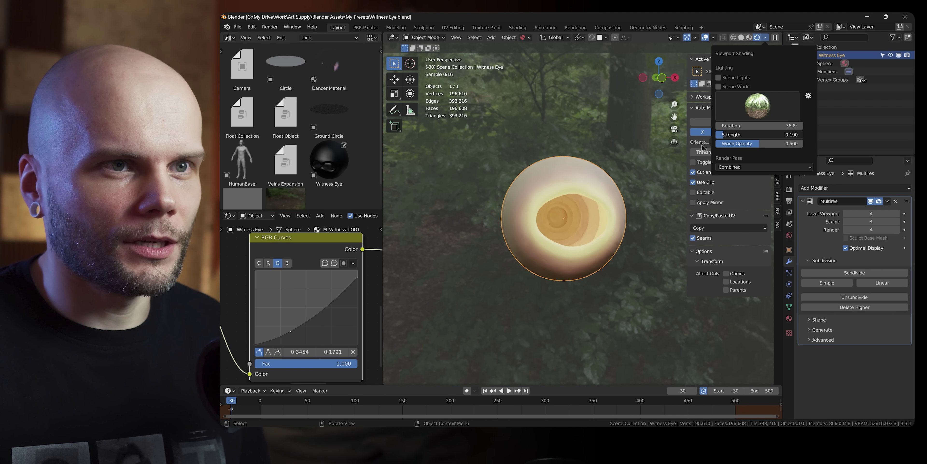
pyautogui.moveTo(698, 149); pyautogui.dragTo(664, 162)
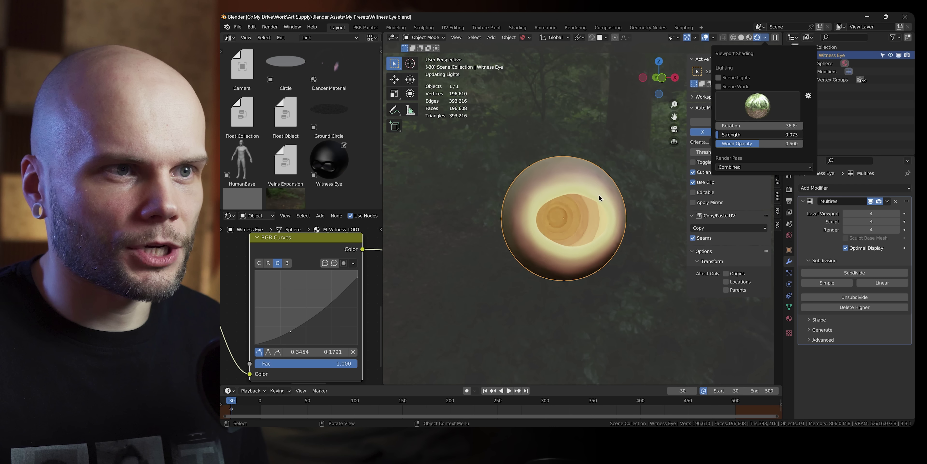
pyautogui.moveTo(599, 198); pyautogui.dragTo(604, 199)
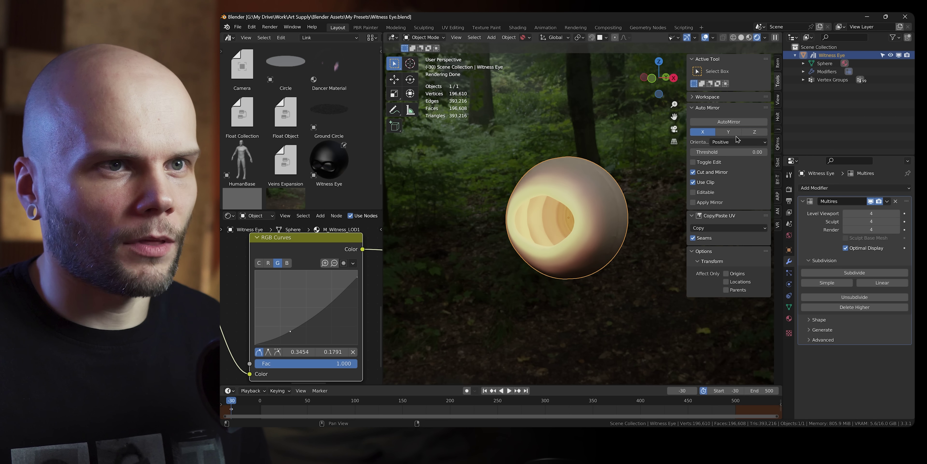
pyautogui.click(765, 38)
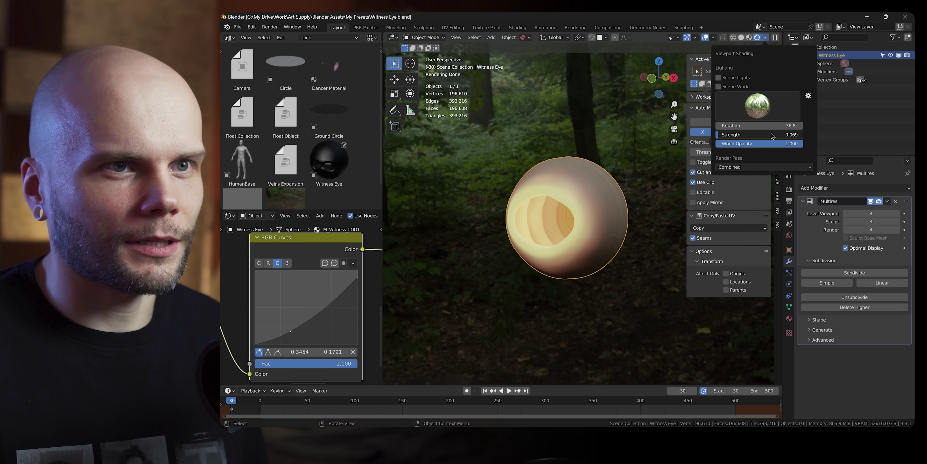
pyautogui.moveTo(606, 186)
pyautogui.mouseDown(button='middle')
pyautogui.moveTo(588, 194)
pyautogui.moveTo(606, 198)
pyautogui.mouseUp(button='middle')
pyautogui.scroll(-2, 345, 301)
# Step: Lower the upper end and the midpoint of the combined curve in the RGB Curves node
pyautogui.click(264, 268)
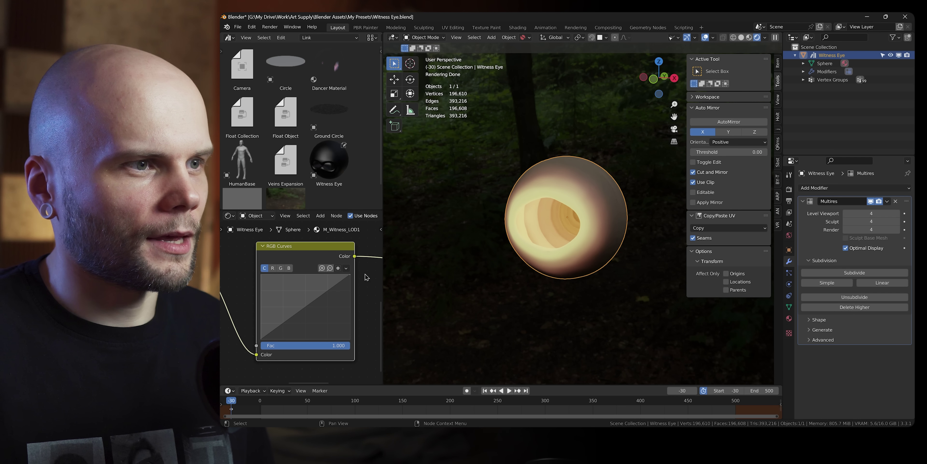
pyautogui.click(349, 274)
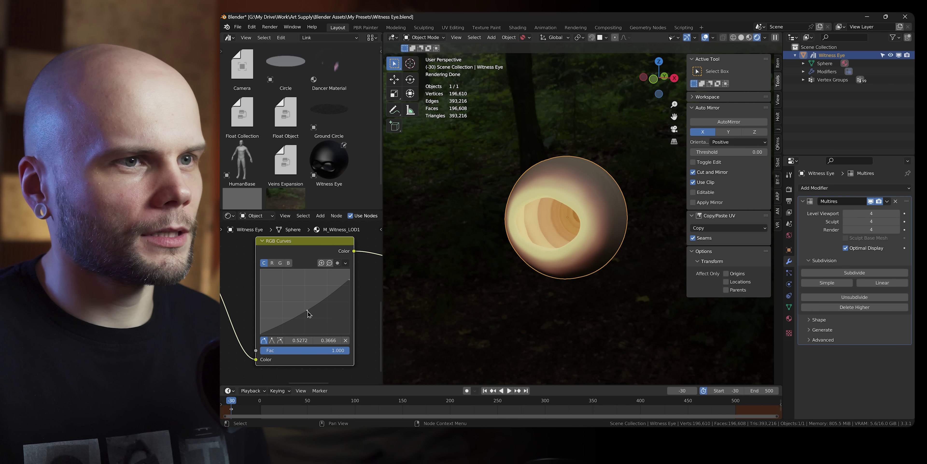
pyautogui.moveTo(308, 314)
pyautogui.mouseDown()
pyautogui.moveTo(320, 311)
pyautogui.moveTo(315, 319)
pyautogui.mouseUp()
# Step: Return to Texture Paint and resize the black brush over the circular island's center on the emission texture
pyautogui.click(486, 28)
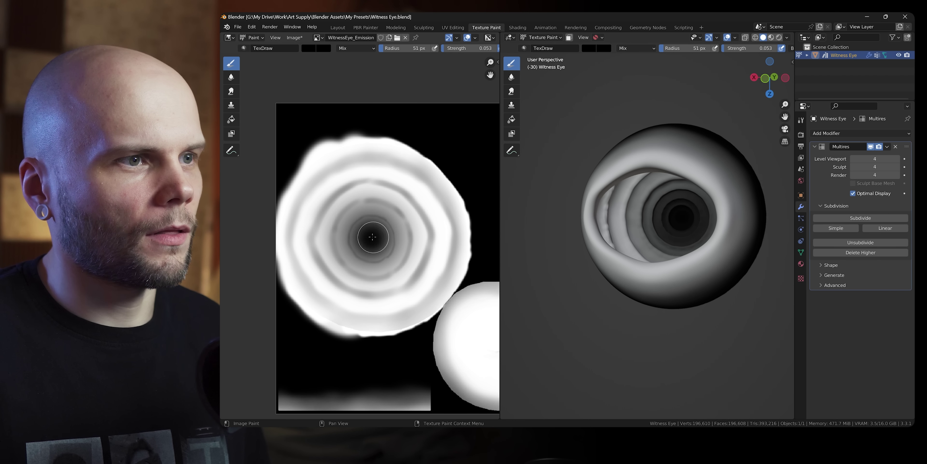
pyautogui.press('f')
pyautogui.click(390, 236)
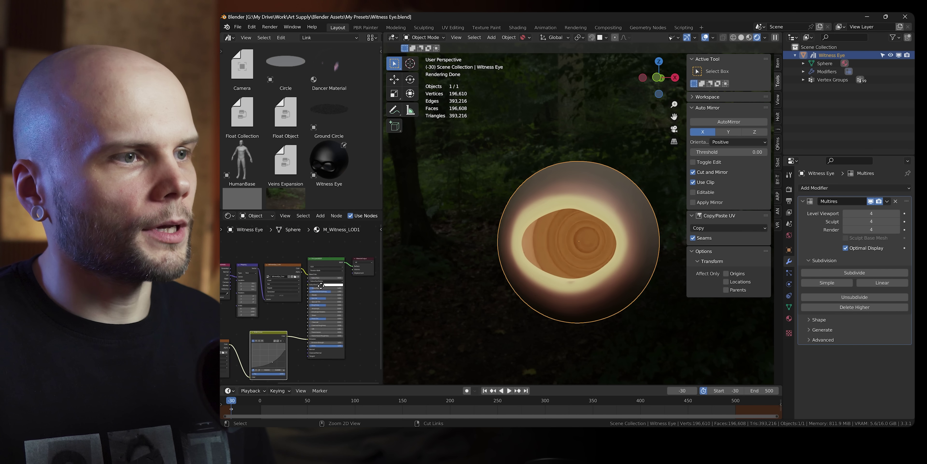
# Step: Move the color texture nodes away from the shader to make room in the node graph, and save the file
pyautogui.keyDown('ctrl'); pyautogui.moveTo(321, 286); pyautogui.dragTo(321, 273, button='middle'); pyautogui.keyUp('ctrl')
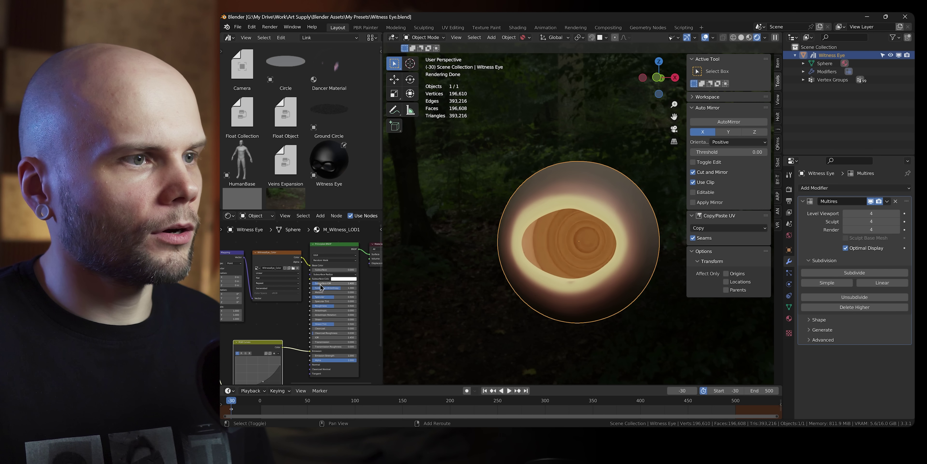
pyautogui.moveTo(301, 313); pyautogui.dragTo(352, 308, button='middle')
pyautogui.press('g')
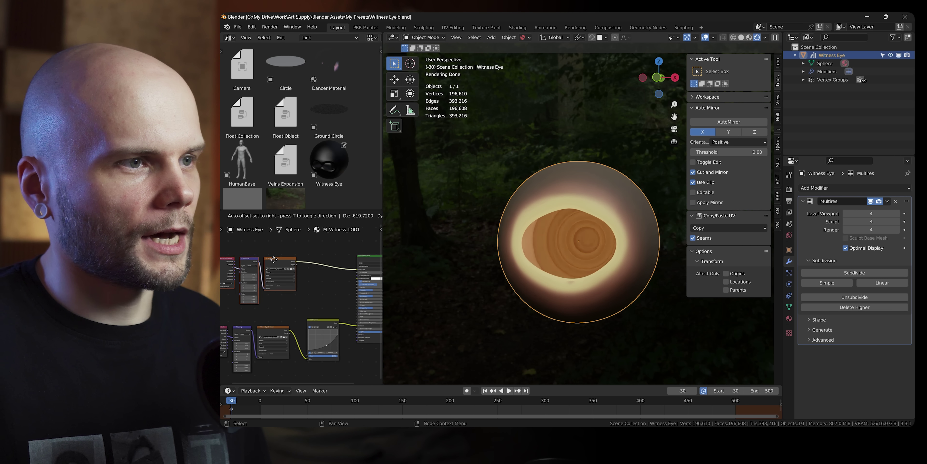
pyautogui.click(300, 317)
pyautogui.keyDown('ctrl'); pyautogui.moveTo(300, 317); pyautogui.dragTo(324, 292, button='middle'); pyautogui.keyUp('ctrl')
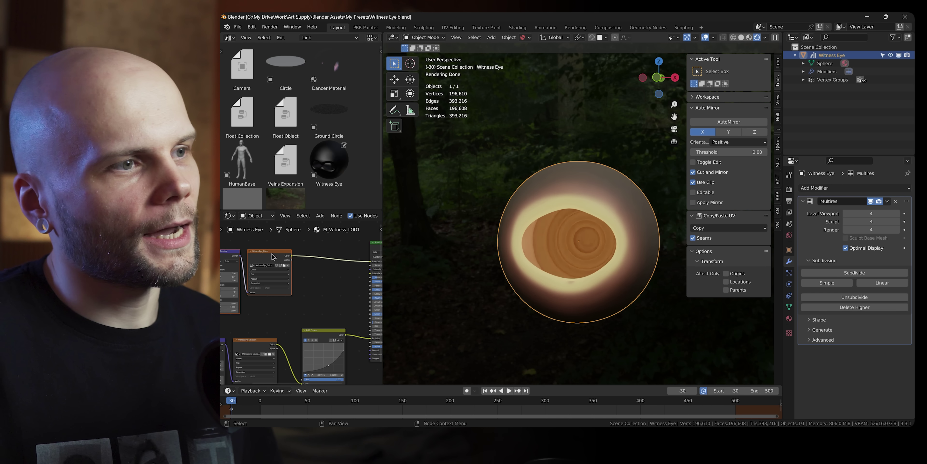
pyautogui.hotkey('ctrl', 's')
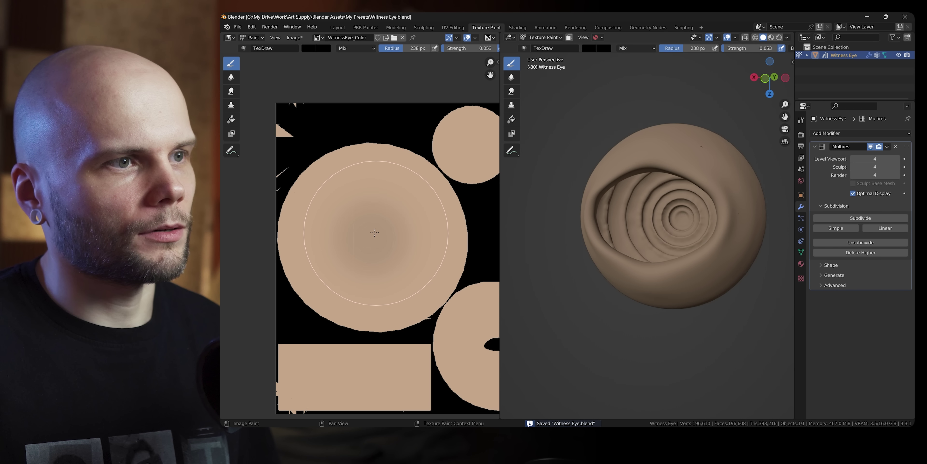
# Step: Softly darken the center of the circular island on WitnessEye_Color with black, undoing and redoing the unwanted stroke
pyautogui.moveTo(374, 232)
pyautogui.mouseDown()
pyautogui.moveTo(365, 240)
pyautogui.moveTo(390, 235)
pyautogui.mouseUp()
pyautogui.press('f')
pyautogui.click(382, 240)
pyautogui.hotkey('ctrl', 'z')
pyautogui.click(375, 237)
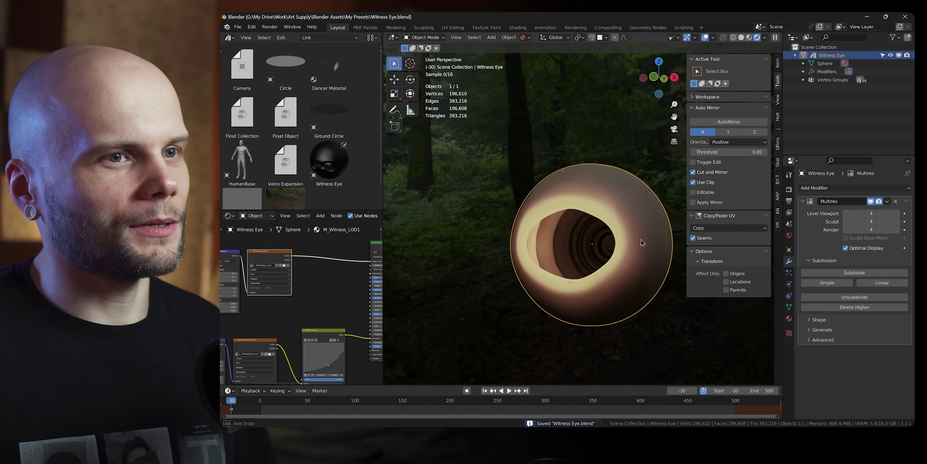
# Step: Raise the roughness of the eye's shader and save the file
pyautogui.keyDown('ctrl'); pyautogui.scroll(-4, 333, 305); pyautogui.keyUp('ctrl')
pyautogui.scroll(8, 332, 304)
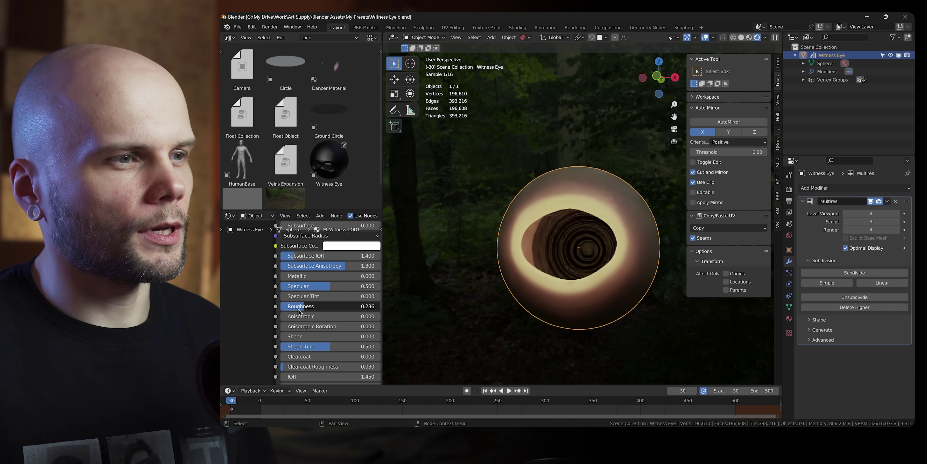
pyautogui.moveTo(298, 309); pyautogui.dragTo(361, 307)
pyautogui.moveTo(520, 244)
pyautogui.mouseDown(button='middle')
pyautogui.moveTo(512, 263)
pyautogui.moveTo(508, 254)
pyautogui.mouseUp(button='middle')
pyautogui.hotkey('ctrl', 's')
# Step: Add an image texture with mapping nodes, link it to the shader's Roughness input, and position the nodes
pyautogui.scroll(-3, 308, 313)
pyautogui.moveTo(300, 281); pyautogui.dragTo(320, 267, button='middle')
pyautogui.scroll(-3, 339, 265)
pyautogui.click(343, 248)
pyautogui.hotkey('ctrl', 't')
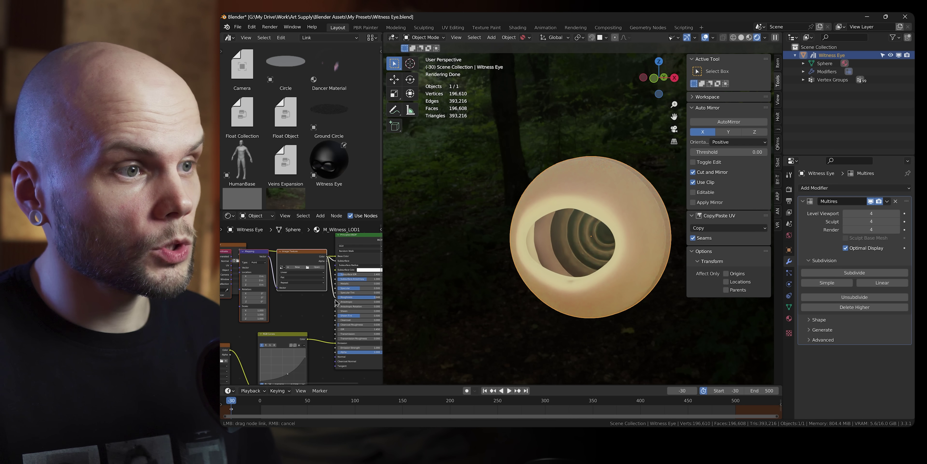
pyautogui.moveTo(330, 304); pyautogui.dragTo(335, 296)
pyautogui.press('g')
pyautogui.click(321, 330)
pyautogui.moveTo(328, 281); pyautogui.dragTo(342, 279, button='middle')
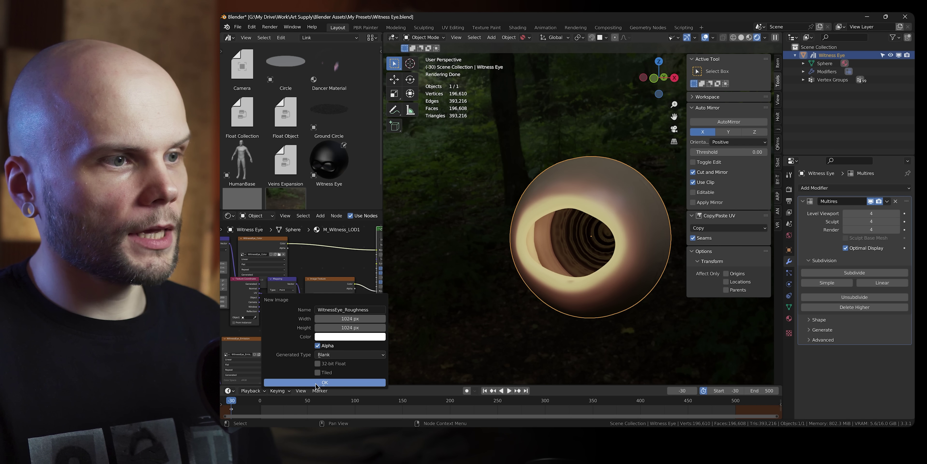
# Step: Create the blank white 1024 px image WitnessEye_Roughness in the roughness texture node and move the node in the graph
pyautogui.click(317, 382)
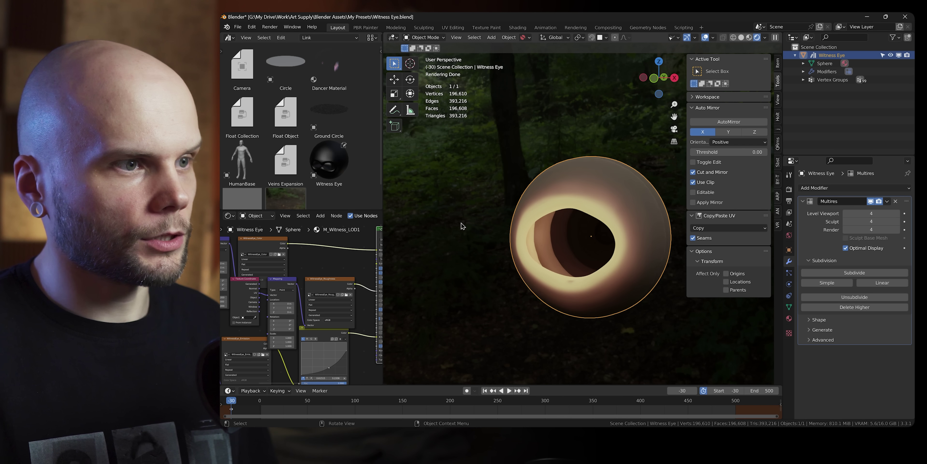
pyautogui.moveTo(339, 280); pyautogui.dragTo(341, 270)
pyautogui.moveTo(294, 234); pyautogui.dragTo(327, 269, button='middle')
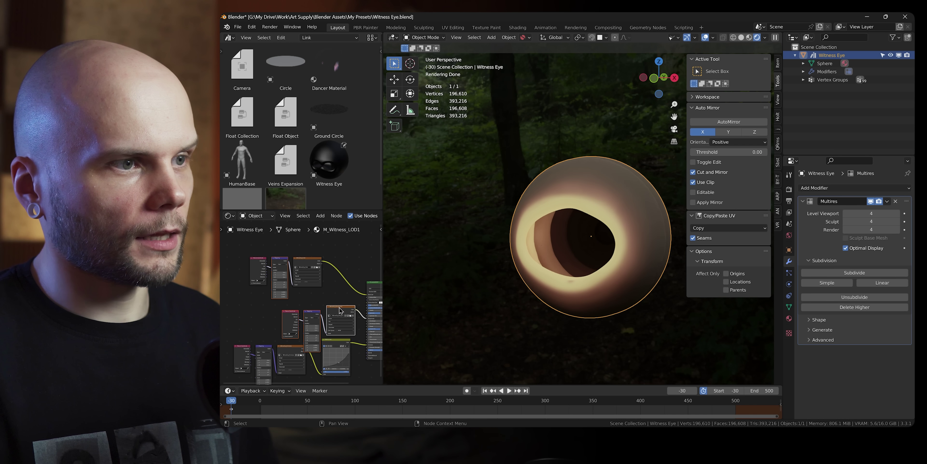
pyautogui.press('g')
pyautogui.click(336, 300)
pyautogui.moveTo(342, 296); pyautogui.dragTo(293, 330)
pyautogui.moveTo(624, 202); pyautogui.dragTo(581, 216, button='middle')
pyautogui.keyDown('shift'); pyautogui.moveTo(580, 216); pyautogui.dragTo(592, 201, button='middle'); pyautogui.keyUp('shift')
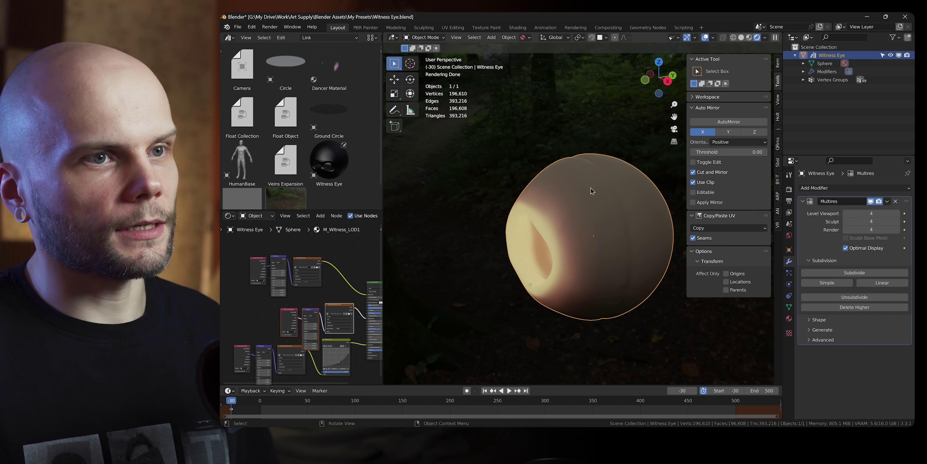
# Step: Space the roughness and color texture node groups apart in the graph, and save the file
pyautogui.moveTo(337, 307); pyautogui.dragTo(333, 295)
pyautogui.moveTo(318, 241); pyautogui.dragTo(265, 273)
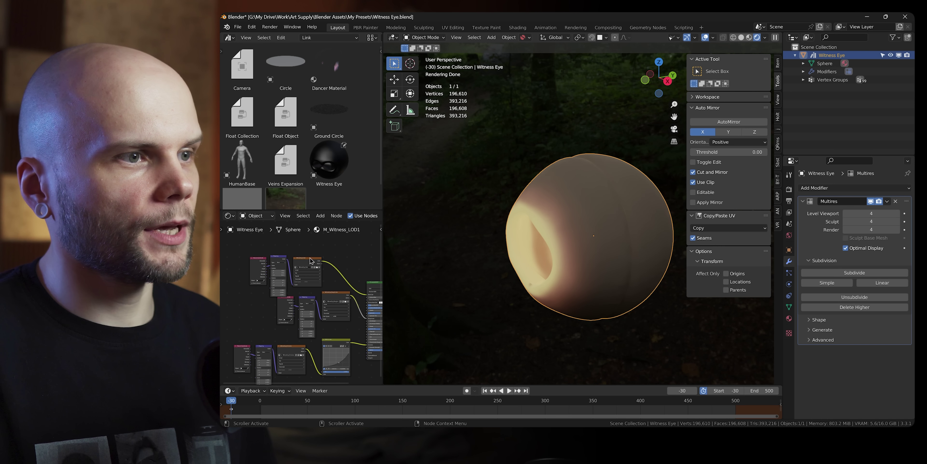
pyautogui.press('g')
pyautogui.click(295, 257)
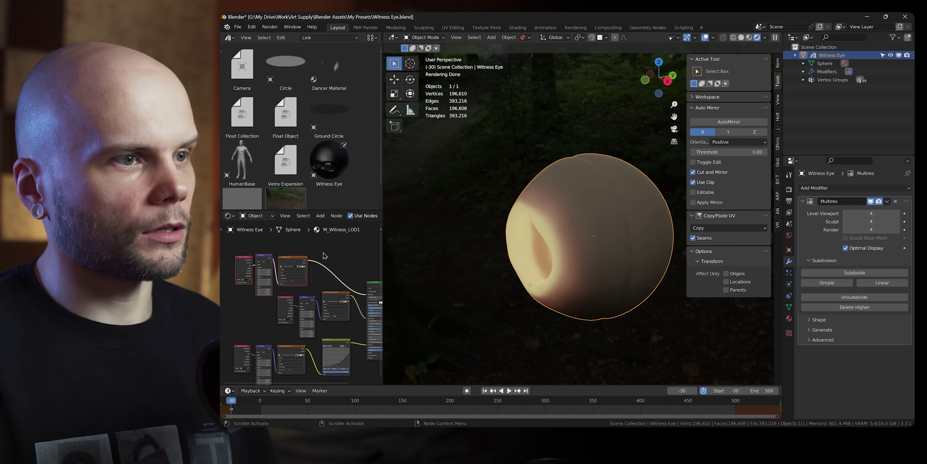
pyautogui.hotkey('ctrl', 's')
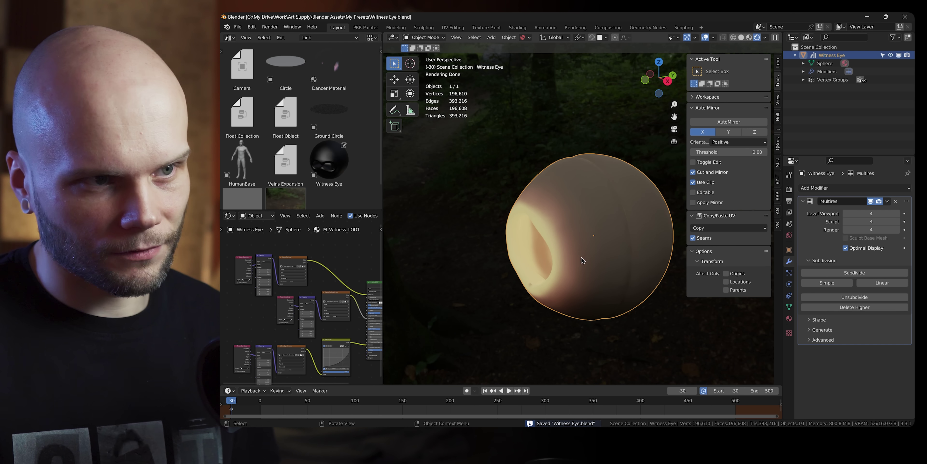
# Step: Paint the outer back and sides of the eye dark gray on WitnessEye_Roughness, keeping the area around the opening white
pyautogui.moveTo(582, 260); pyautogui.dragTo(607, 245, button='middle')
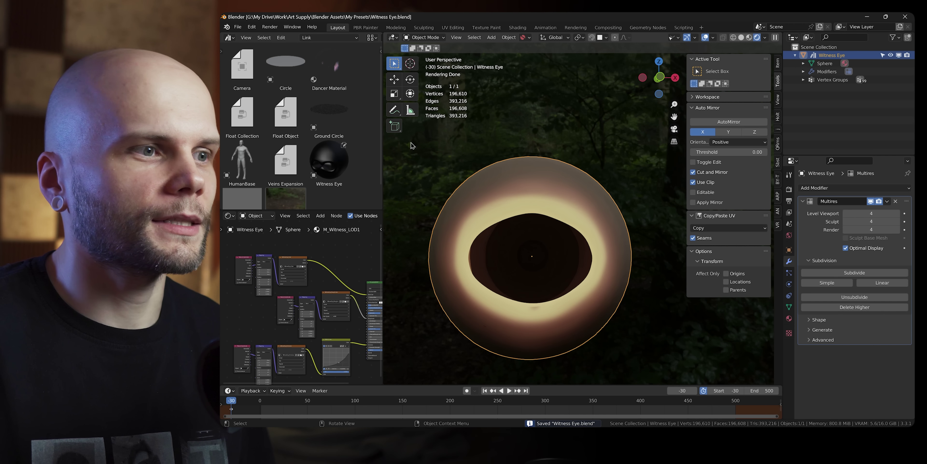
pyautogui.click(487, 29)
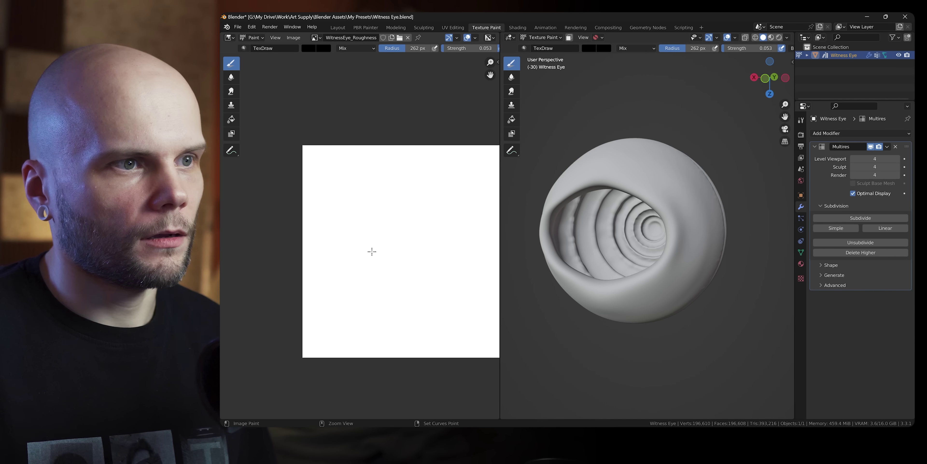
pyautogui.moveTo(666, 230)
pyautogui.mouseDown(button='middle')
pyautogui.moveTo(627, 235)
pyautogui.moveTo(649, 232)
pyautogui.mouseUp(button='middle')
pyautogui.press('f')
pyautogui.click(630, 235)
pyautogui.rightClick(637, 209)
pyautogui.click(574, 174)
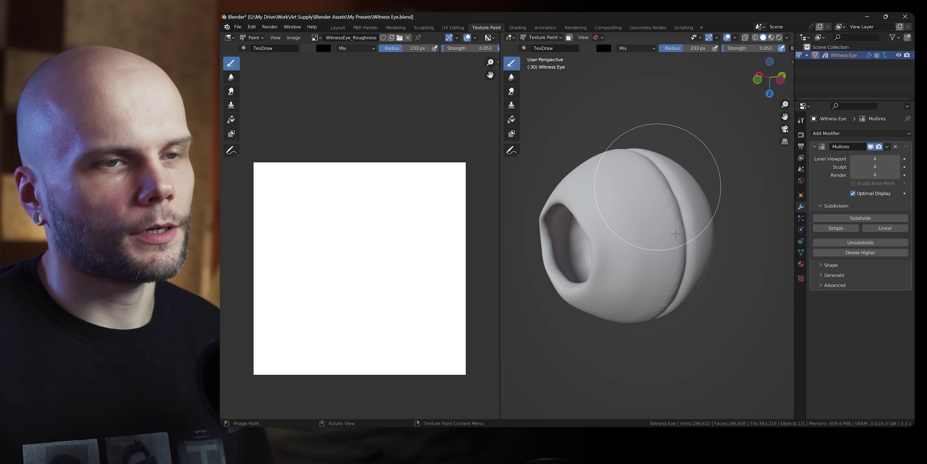
pyautogui.click(675, 226)
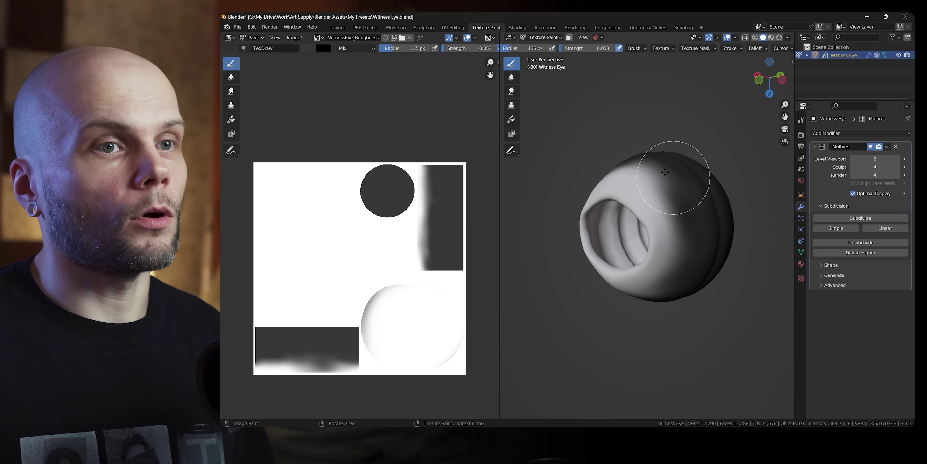
pyautogui.moveTo(658, 169)
pyautogui.mouseDown(button='middle')
pyautogui.moveTo(708, 207)
pyautogui.moveTo(612, 286)
pyautogui.moveTo(613, 202)
pyautogui.mouseUp(button='middle')
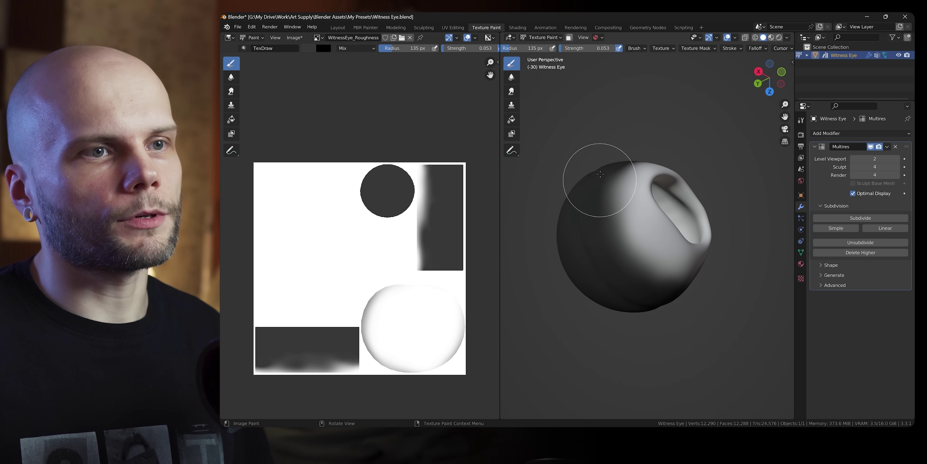
pyautogui.moveTo(655, 278); pyautogui.dragTo(655, 220, button='middle')
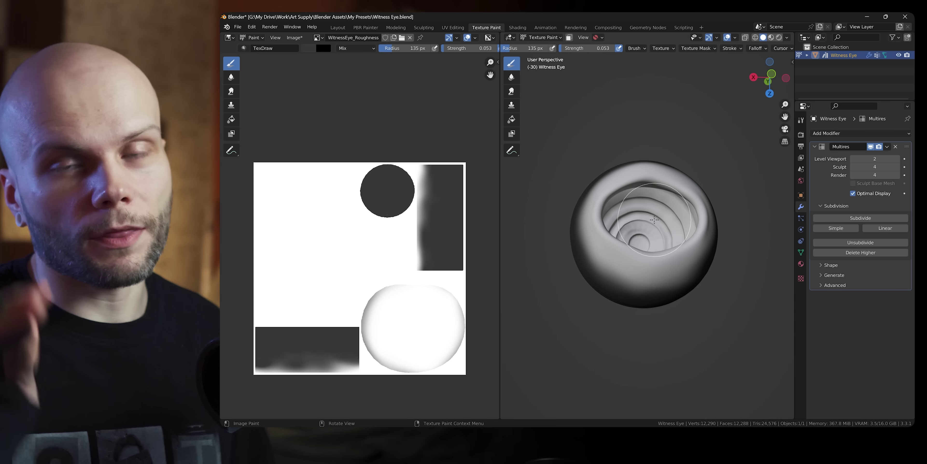
pyautogui.moveTo(604, 247)
pyautogui.mouseDown()
pyautogui.moveTo(632, 286)
pyautogui.moveTo(676, 285)
pyautogui.moveTo(610, 270)
pyautogui.moveTo(665, 288)
pyautogui.moveTo(683, 283)
pyautogui.mouseUp()
pyautogui.hotkey('ctrl', 'z')
pyautogui.hotkey('ctrl', 'z')
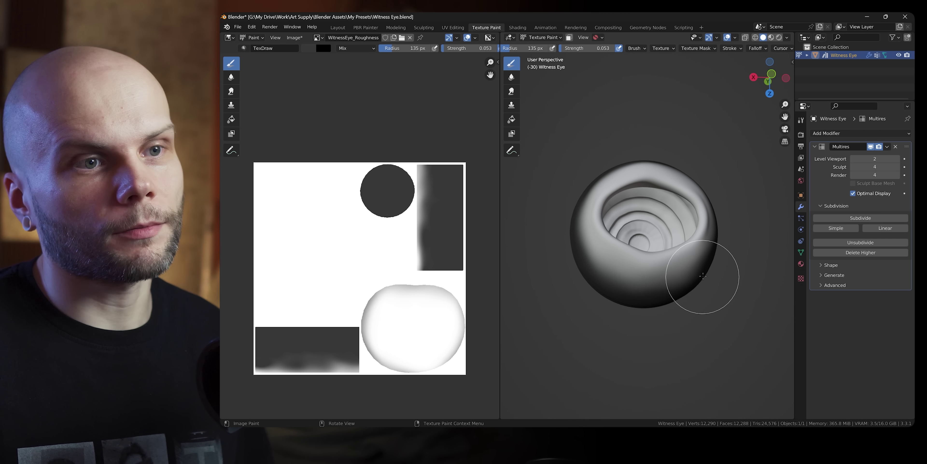
# Step: Touch up the ringed interior island on WitnessEye_Emission with a white brush, undoing the unwanted stroke and reducing the brush size
pyautogui.moveTo(704, 275)
pyautogui.mouseDown(button='middle')
pyautogui.moveTo(659, 286)
pyautogui.moveTo(673, 186)
pyautogui.moveTo(700, 208)
pyautogui.moveTo(657, 197)
pyautogui.moveTo(611, 231)
pyautogui.moveTo(698, 190)
pyautogui.moveTo(702, 204)
pyautogui.mouseUp(button='middle')
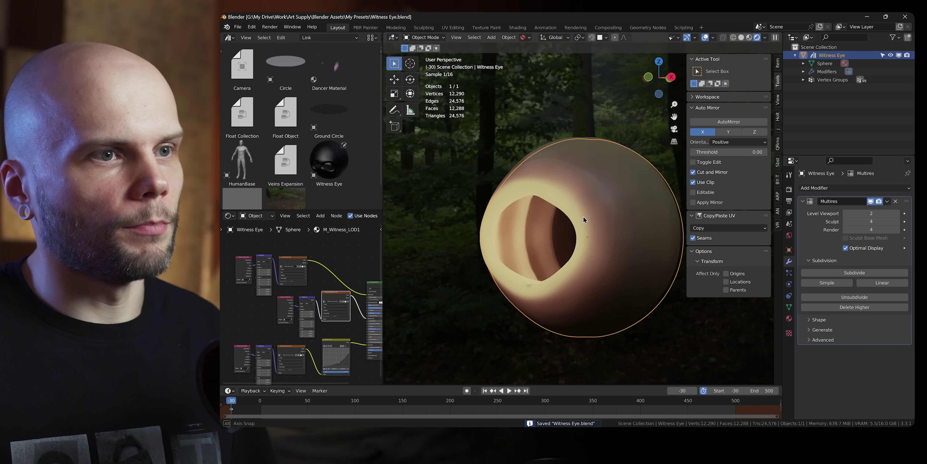
pyautogui.moveTo(621, 233); pyautogui.dragTo(636, 232, button='middle')
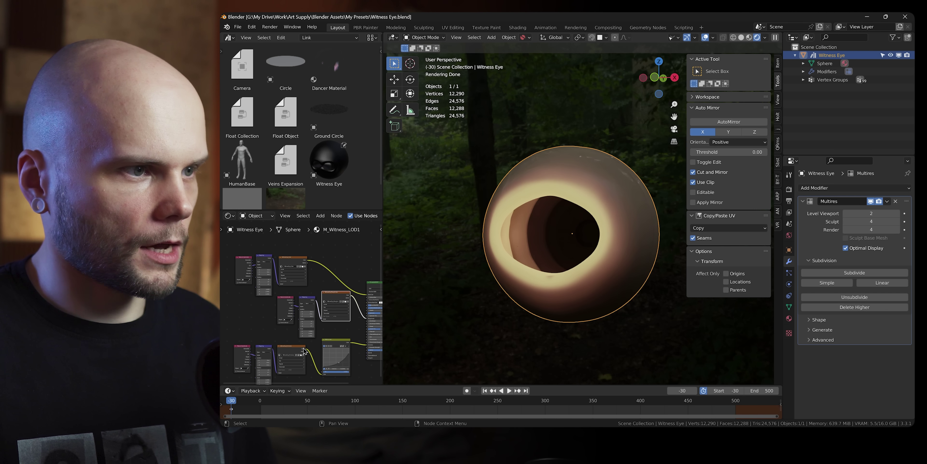
pyautogui.click(471, 29)
pyautogui.scroll(5, 360, 223)
pyautogui.press('f')
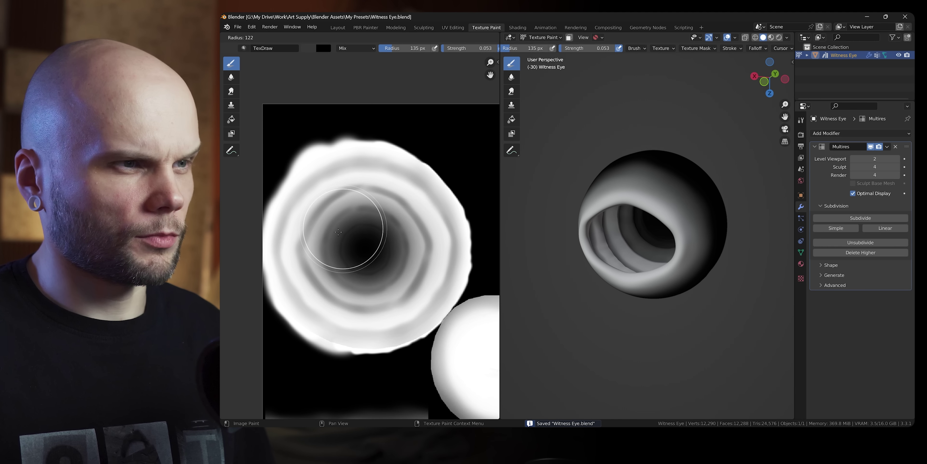
pyautogui.click(336, 234)
pyautogui.rightClick(373, 220)
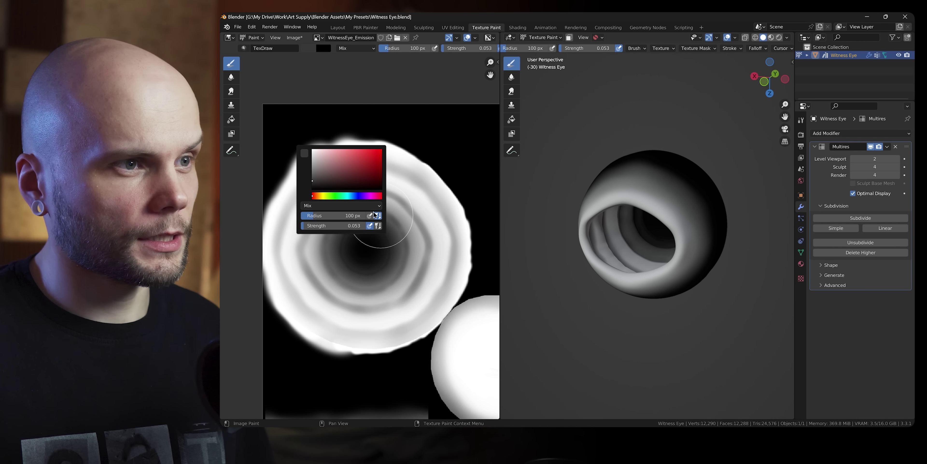
pyautogui.click(314, 150)
pyautogui.press('f')
pyautogui.click(417, 236)
pyautogui.moveTo(332, 263)
pyautogui.mouseDown()
pyautogui.moveTo(371, 248)
pyautogui.moveTo(361, 241)
pyautogui.moveTo(327, 259)
pyautogui.mouseUp()
pyautogui.hotkey('ctrl', 'z')
pyautogui.press('[')
pyautogui.press('[')
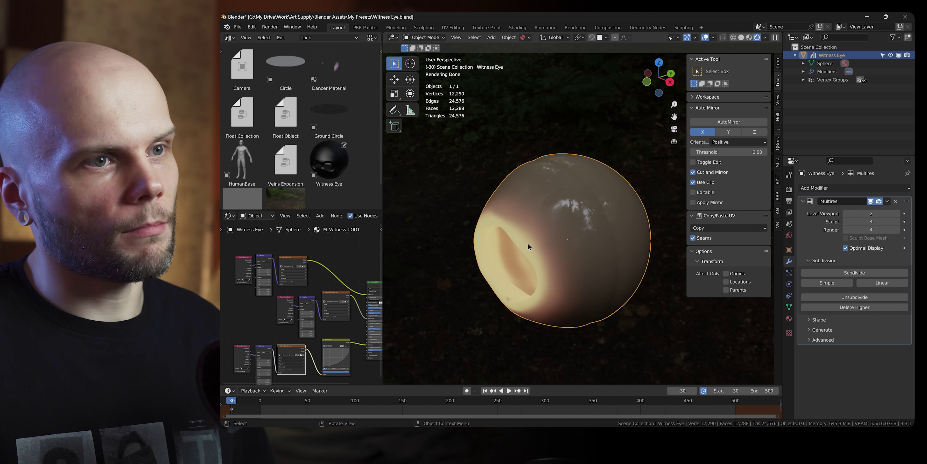
# Step: Examine the glowing rim and ringed interior of the eye from several angles and distances, with the sidebar hidden
pyautogui.moveTo(519, 283); pyautogui.dragTo(590, 258, button='middle')
pyautogui.scroll(-3, 591, 258)
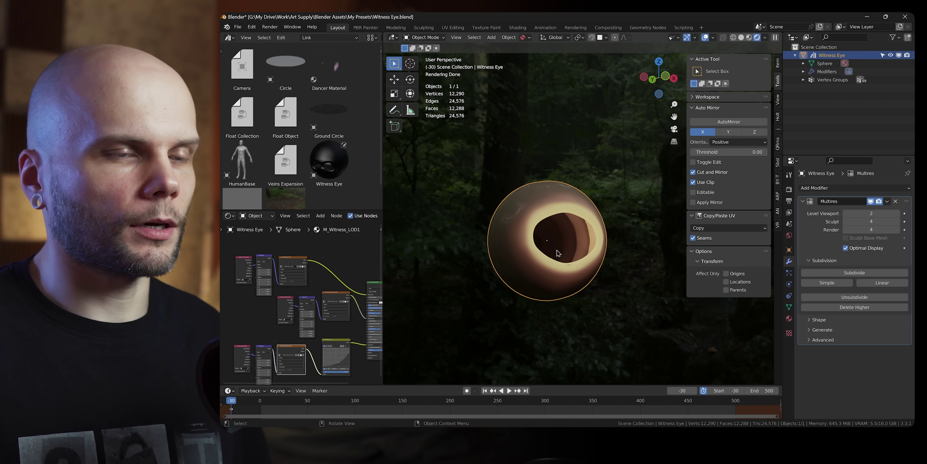
pyautogui.moveTo(614, 232)
pyautogui.mouseDown(button='middle')
pyautogui.moveTo(624, 231)
pyautogui.moveTo(617, 231)
pyautogui.mouseUp(button='middle')
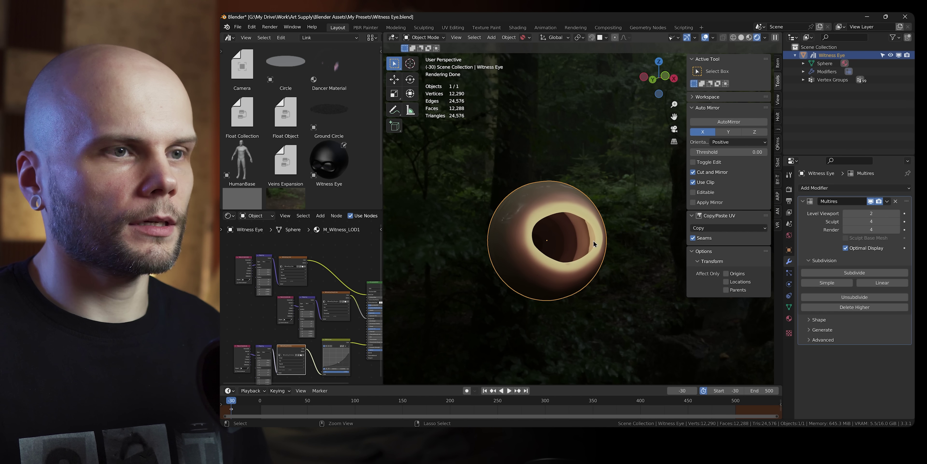
pyautogui.keyDown('ctrl'); pyautogui.moveTo(550, 262); pyautogui.dragTo(598, 197, button='middle'); pyautogui.keyUp('ctrl')
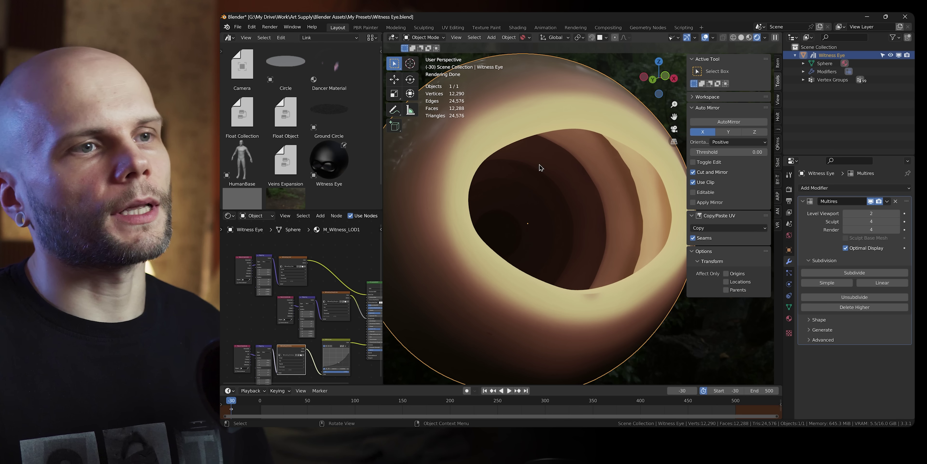
pyautogui.scroll(-4, 581, 252)
pyautogui.press('n')
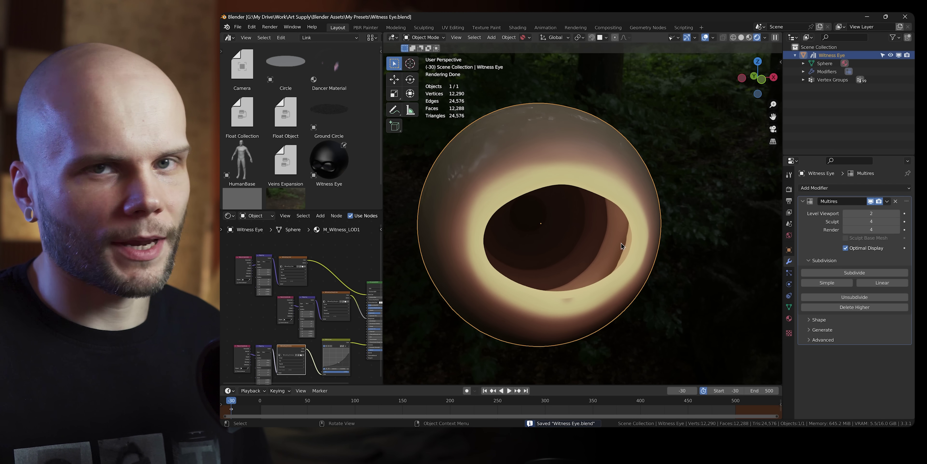
pyautogui.moveTo(621, 242)
pyautogui.keyDown('ctrl'); pyautogui.mouseDown(button='middle')
pyautogui.moveTo(597, 255)
pyautogui.moveTo(614, 254)
pyautogui.moveTo(614, 239)
pyautogui.moveTo(628, 230)
pyautogui.mouseUp(button='middle'); pyautogui.keyUp('ctrl')
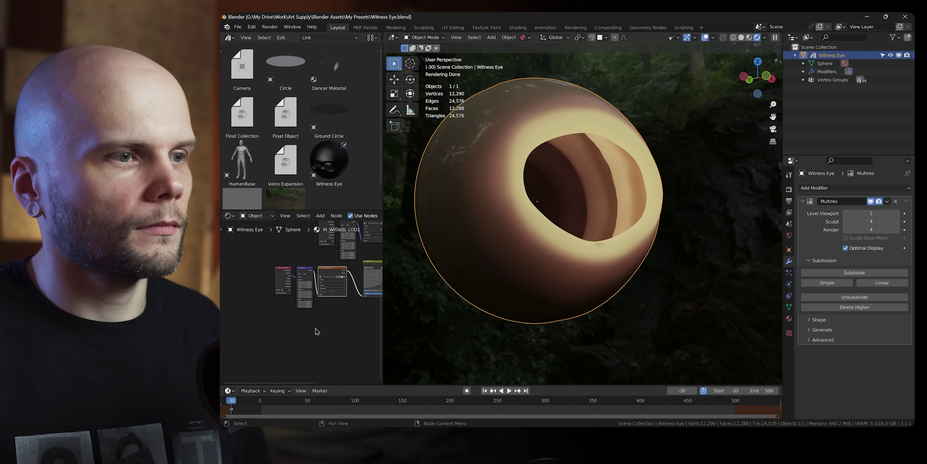
# Step: Add a Geometry node below the emission texture and RGB Curves nodes in an enlarged node editor
pyautogui.hotkey('shift', 'a')
pyautogui.click(319, 325)
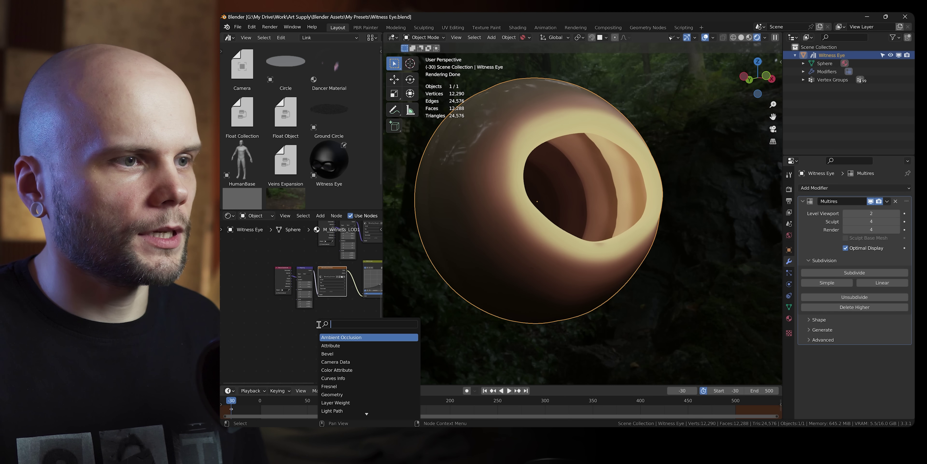
pyautogui.click(331, 394)
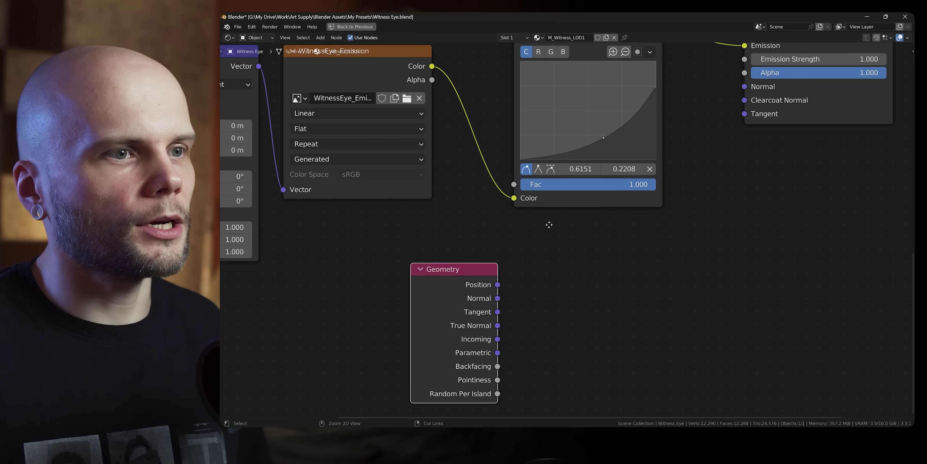
pyautogui.keyDown('ctrl'); pyautogui.moveTo(549, 225); pyautogui.dragTo(600, 213, button='middle'); pyautogui.keyUp('ctrl')
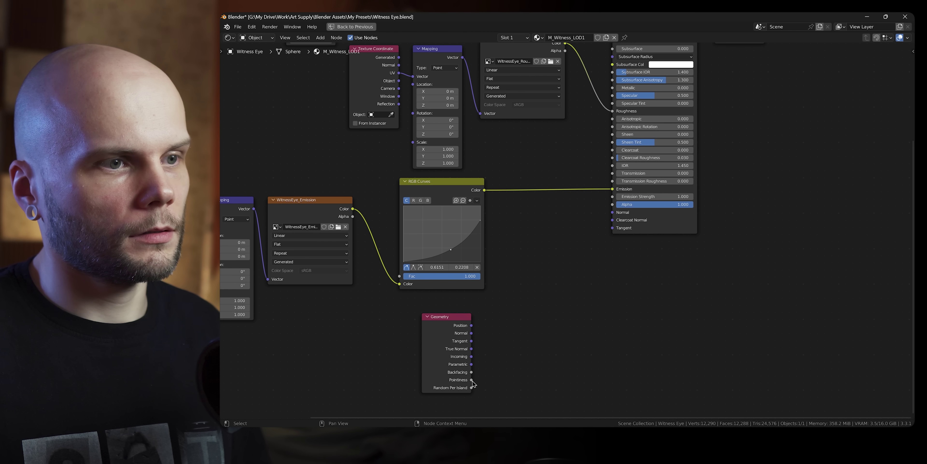
# Step: Connect the Geometry node's Pointiness to a new ColorRamp, preview its output on the eye, and save the file
pyautogui.moveTo(472, 380); pyautogui.dragTo(513, 335)
pyautogui.write('col')
pyautogui.press('Return')
pyautogui.click(562, 292)
pyautogui.keyDown('ctrl'); pyautogui.keyDown('shift'); pyautogui.click(562, 293); pyautogui.keyUp('shift'); pyautogui.keyUp('ctrl')
pyautogui.hotkey('ctrl', 'space')
pyautogui.hotkey('ctrl', 's')
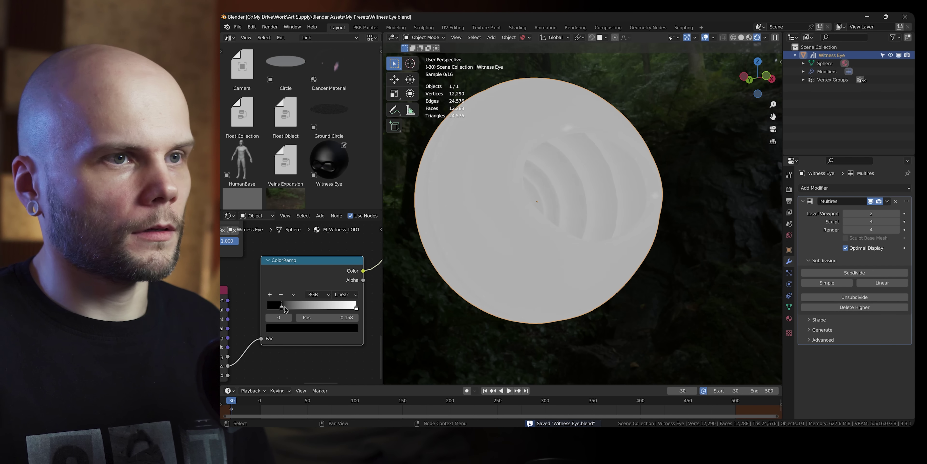
# Step: Move the ColorRamp's black stop to 0.458 to sharpen the contrast of the eye's creases, and save the file
pyautogui.moveTo(280, 307); pyautogui.dragTo(311, 309)
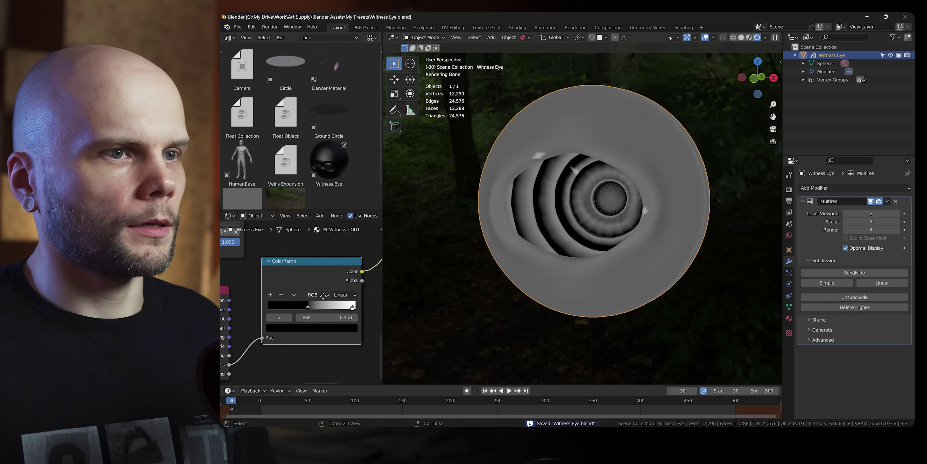
pyautogui.scroll(-4, 324, 325)
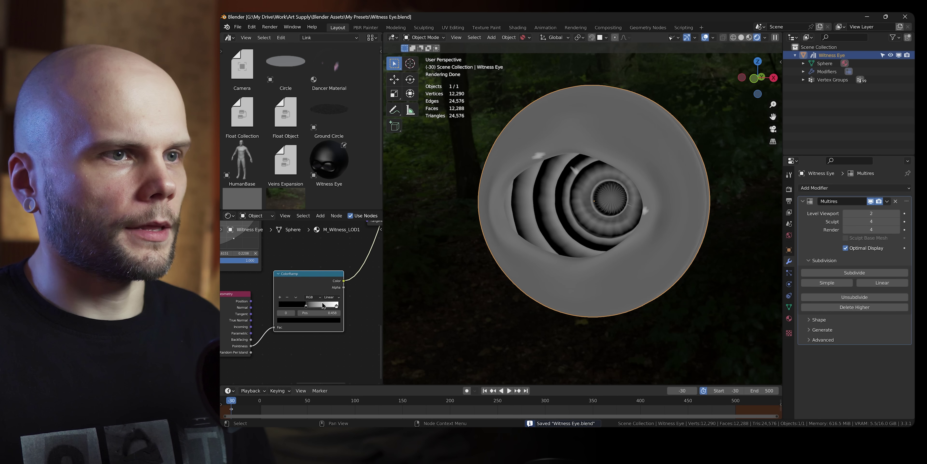
pyautogui.hotkey('ctrl', 's')
# Step: Reposition the Geometry and ColorRamp nodes to make room beside the emission texture nodes
pyautogui.click(326, 318)
pyautogui.click(313, 340)
pyautogui.moveTo(321, 327); pyautogui.dragTo(255, 343)
pyautogui.moveTo(303, 304); pyautogui.dragTo(322, 284, button='middle')
pyautogui.click(319, 273)
# Step: Insert a Math node set to Multiply before RGB Curves, combining the emission texture with the ColorRamp, and shift RGB Curves aside
pyautogui.hotkey('shift', 'a')
pyautogui.click(331, 266)
pyautogui.write('math')
pyautogui.click(352, 275)
pyautogui.click(352, 248)
pyautogui.press('ctrl+KP_Multiply')
pyautogui.moveTo(305, 328); pyautogui.dragTo(317, 314)
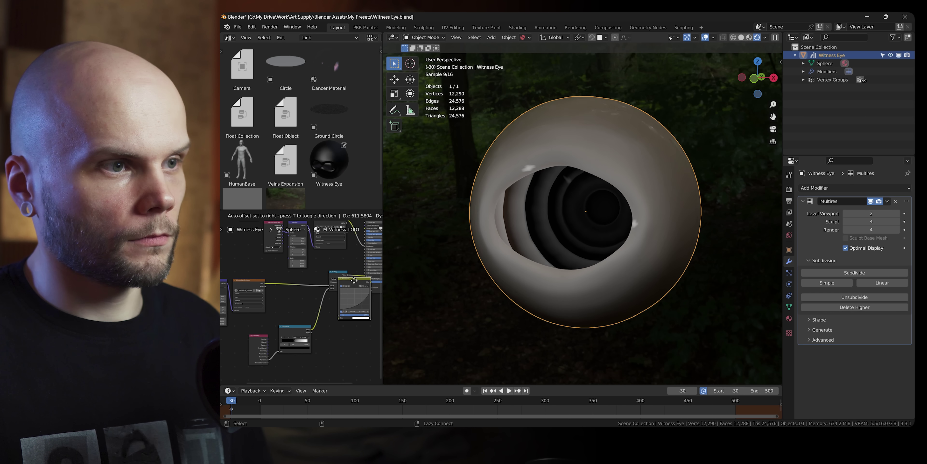
pyautogui.click(354, 283)
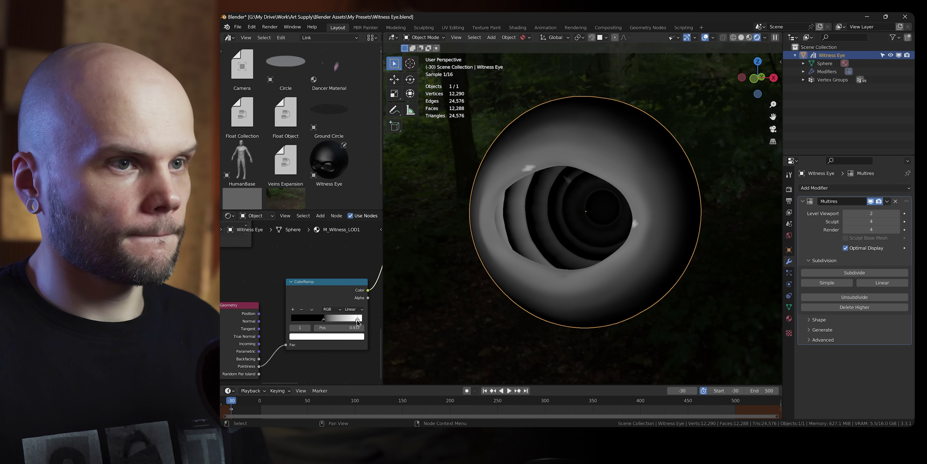
# Step: Move the ColorRamp's white stop closer to the black stop, restore the full shader on the eye, and save the file
pyautogui.moveTo(357, 321); pyautogui.dragTo(322, 327)
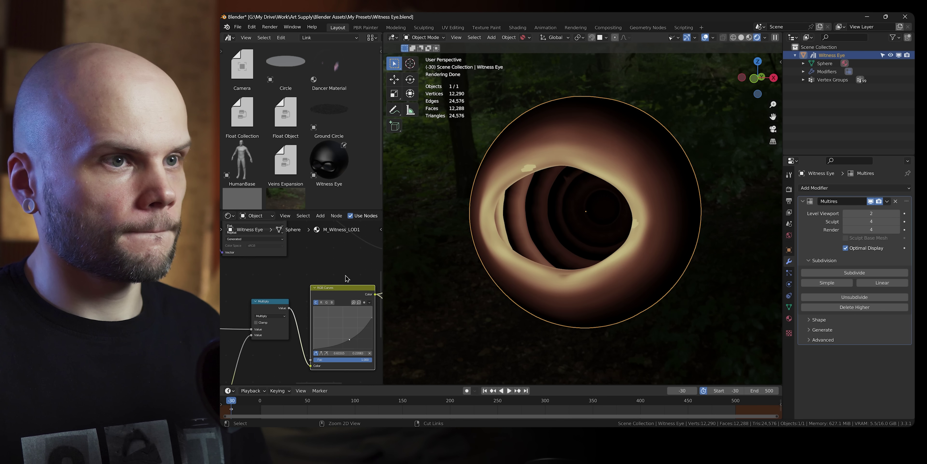
pyautogui.scroll(-3, 346, 278)
pyautogui.moveTo(347, 278); pyautogui.dragTo(304, 357, button='middle')
pyautogui.keyDown('ctrl'); pyautogui.keyDown('shift'); pyautogui.click(353, 284); pyautogui.keyUp('shift'); pyautogui.keyUp('ctrl')
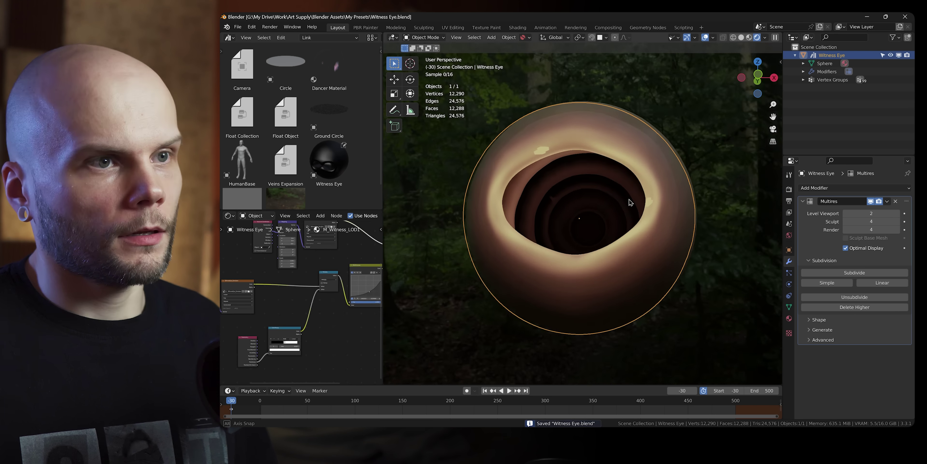
pyautogui.moveTo(629, 203); pyautogui.dragTo(540, 175, button='middle')
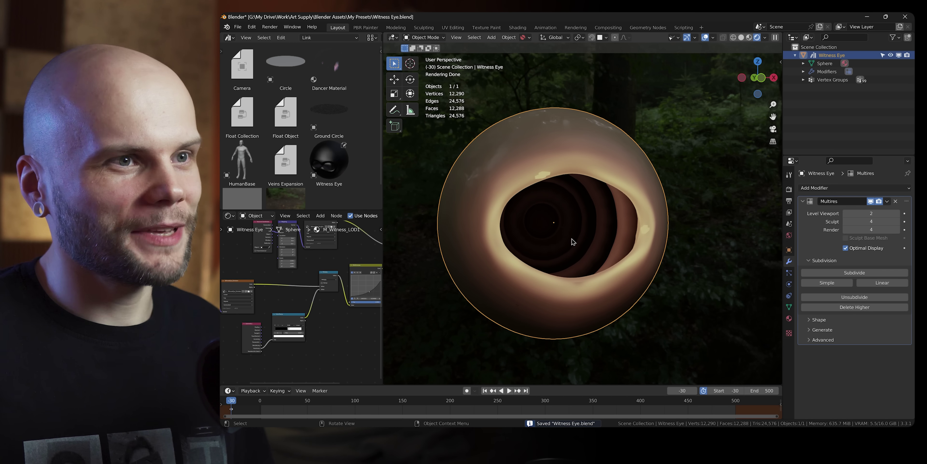
pyautogui.hotkey('ctrl', 's')
pyautogui.scroll(-2, 672, 176)
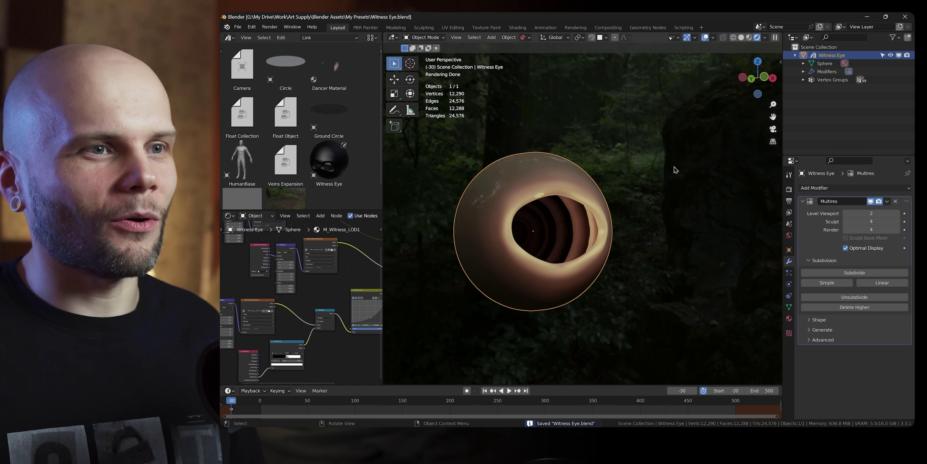
# Step: Switch the viewport to Material Preview shading and inspect the eye's opening from the front and above
pyautogui.moveTo(672, 175); pyautogui.dragTo(673, 219, button='middle')
pyautogui.scroll(2, 667, 206)
pyautogui.keyDown('shift'); pyautogui.moveTo(746, 225); pyautogui.dragTo(712, 196, button='middle'); pyautogui.keyUp('shift')
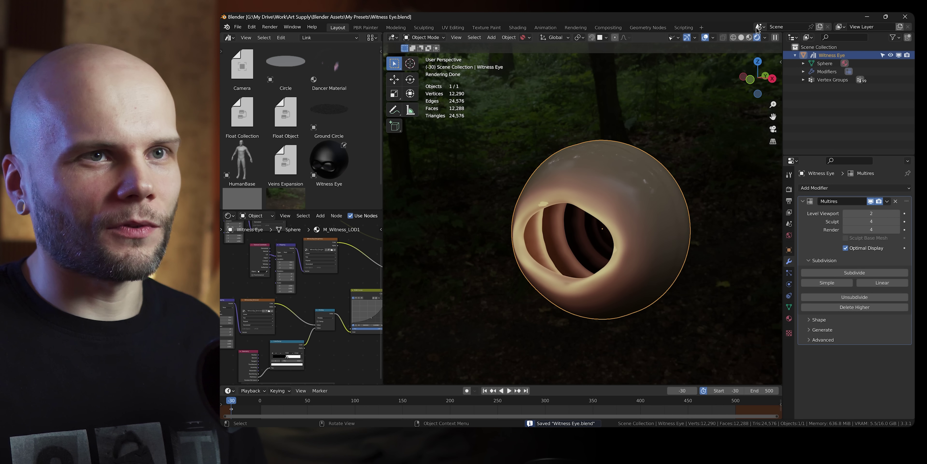
pyautogui.scroll(-2, 634, 152)
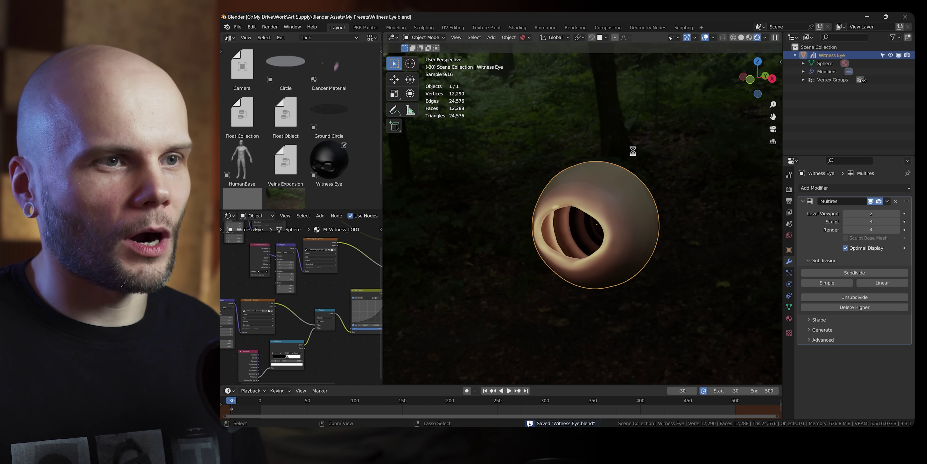
pyautogui.click(742, 38)
pyautogui.click(759, 38)
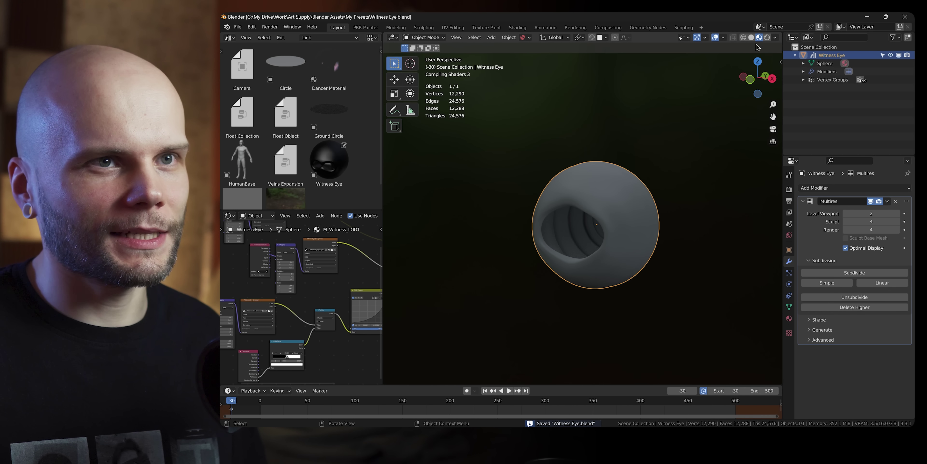
pyautogui.scroll(3, 615, 196)
pyautogui.moveTo(634, 195); pyautogui.dragTo(661, 167, button='middle')
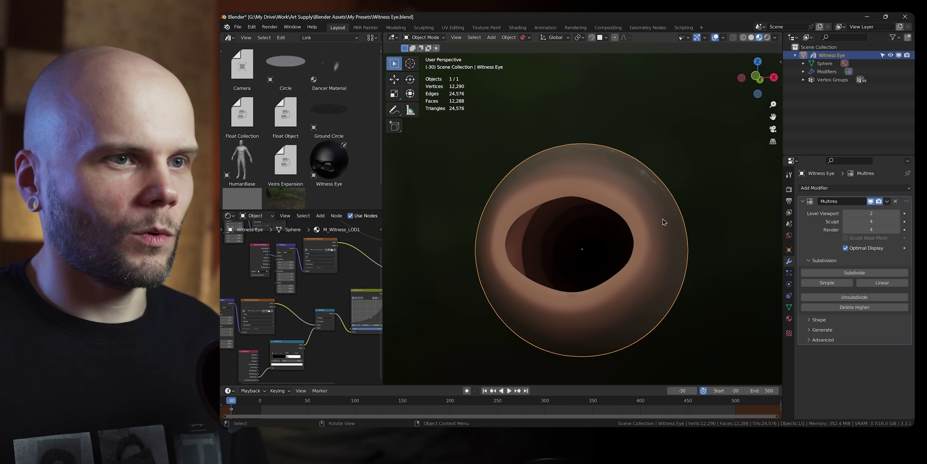
pyautogui.moveTo(662, 222); pyautogui.dragTo(652, 221, button='middle')
# Step: Raise the middle point of the RGB Curves node to brighten the eye's emission, and save the file
pyautogui.moveTo(306, 333); pyautogui.dragTo(263, 315, button='middle')
pyautogui.scroll(7, 320, 280)
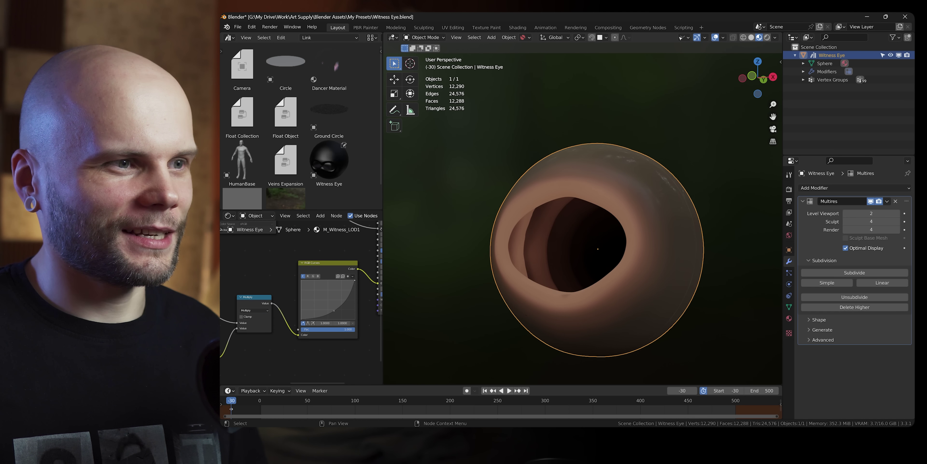
pyautogui.moveTo(335, 313); pyautogui.dragTo(335, 308)
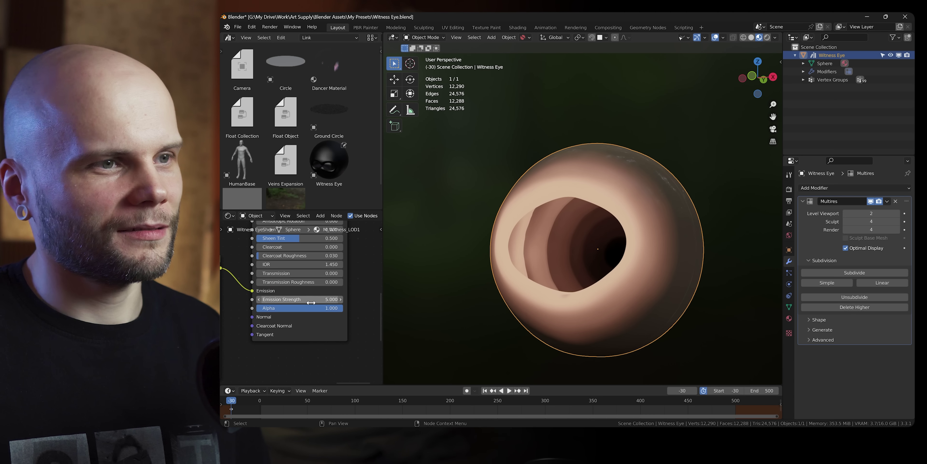
pyautogui.scroll(-5, 299, 307)
pyautogui.scroll(-2, 299, 306)
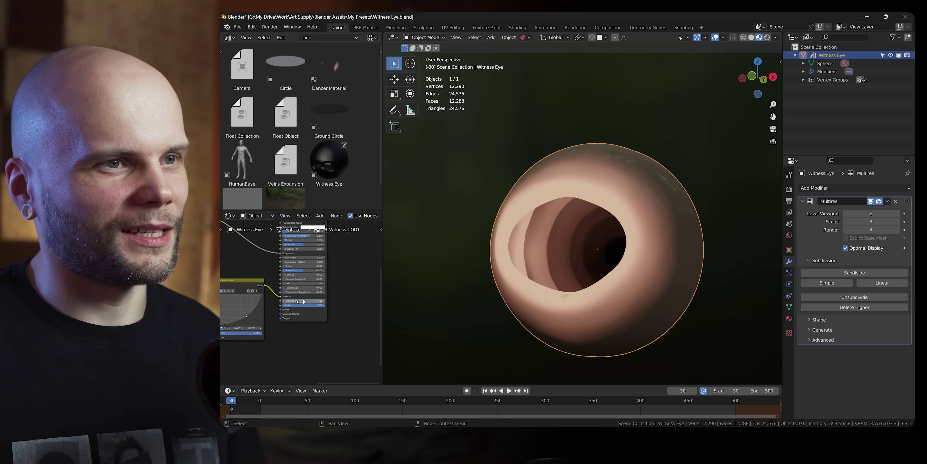
pyautogui.scroll(-5, 306, 301)
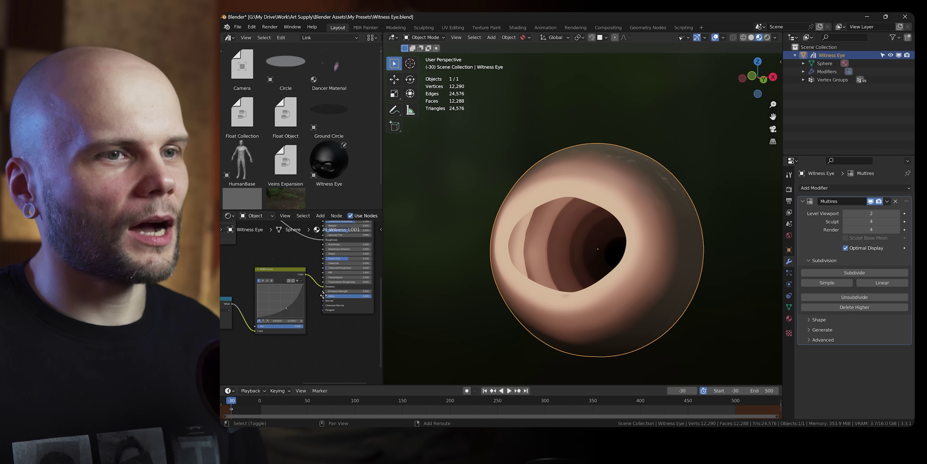
pyautogui.hotkey('ctrl', 's')
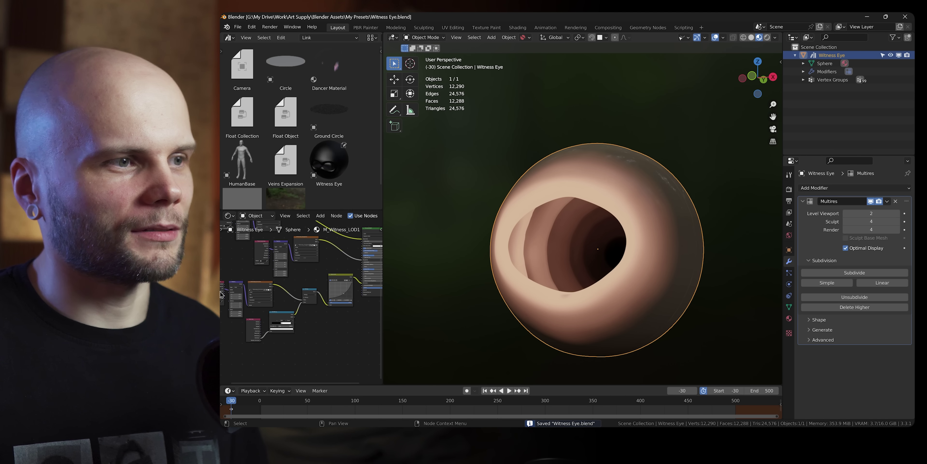
# Step: Switch to the Witness N2 window and reopen Witness N2 - Modeling 02.blend to refresh its linked eyes
pyautogui.scroll(2, 319, 286)
pyautogui.moveTo(319, 286); pyautogui.dragTo(286, 318, button='middle')
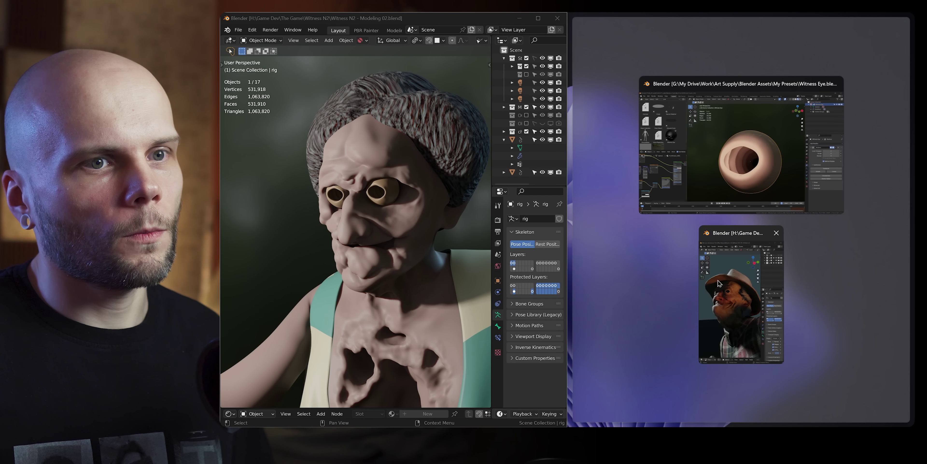
pyautogui.click(239, 29)
pyautogui.moveTo(274, 56)
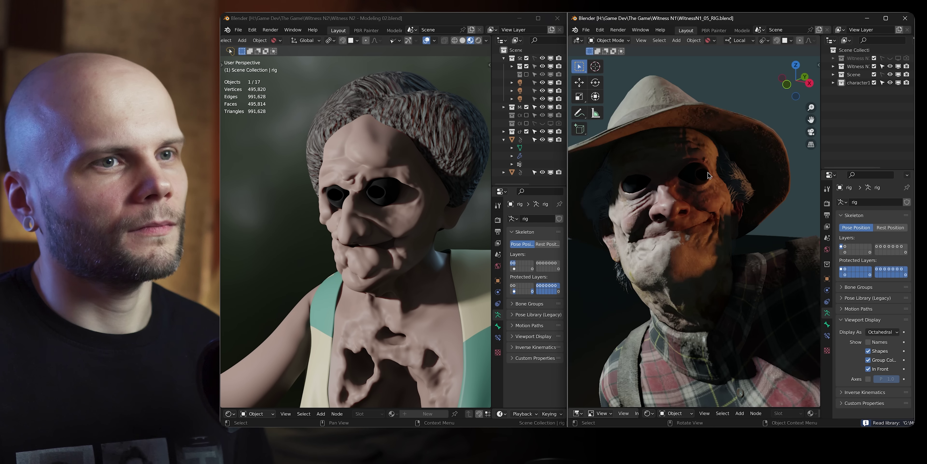
# Step: Select an eye on the Witness N1 character and inspect its linked material's emission nodes
pyautogui.scroll(2, 694, 231)
pyautogui.moveTo(684, 212); pyautogui.dragTo(695, 234, button='middle')
pyautogui.click(695, 234)
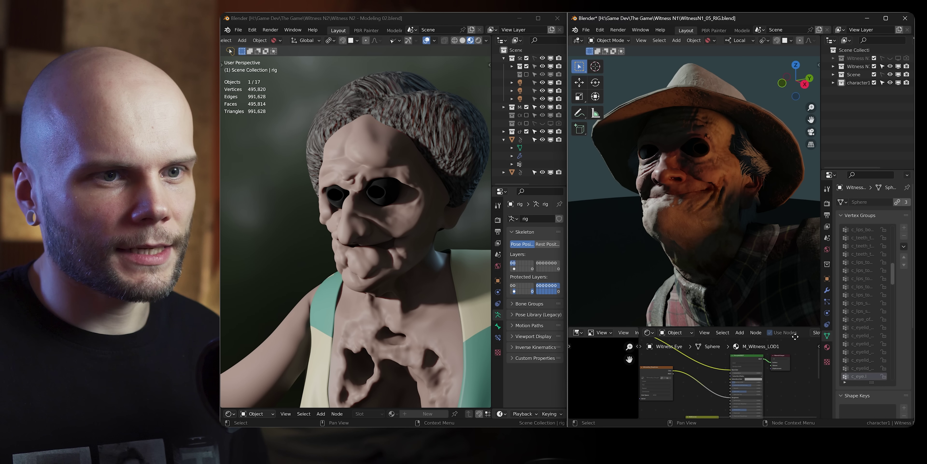
pyautogui.moveTo(795, 336); pyautogui.dragTo(738, 356, button='middle')
pyautogui.hotkey('alt', 'Tab')
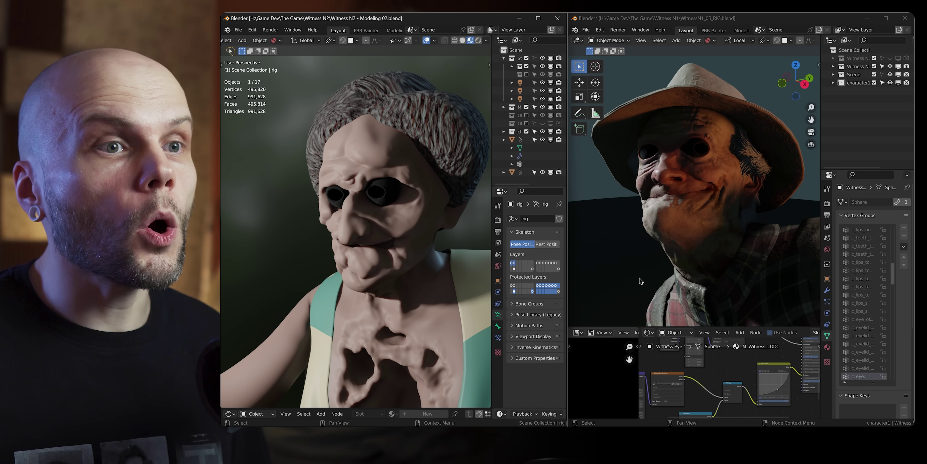
# Step: Return to the Witness Eye file, save all its painted images from the Texture Paint workspace, then save the file in the Layout workspace
pyautogui.hotkey('alt', 'Tab')
pyautogui.click(639, 236)
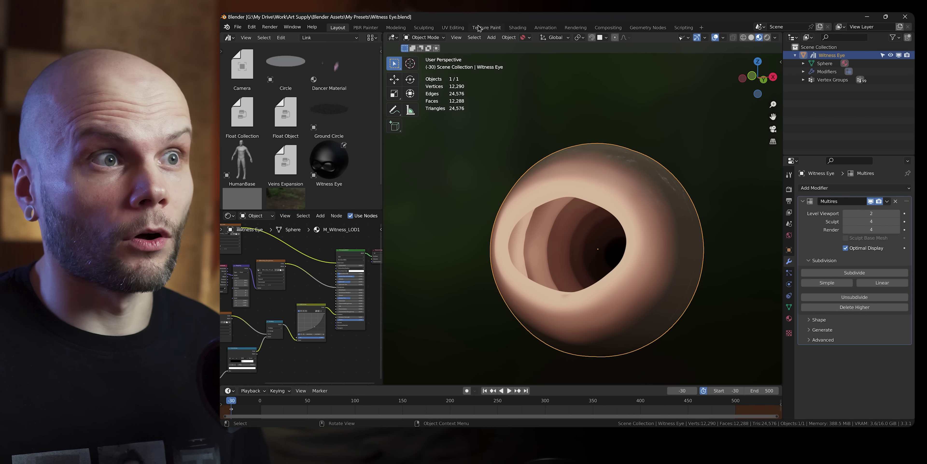
pyautogui.click(486, 28)
pyautogui.click(294, 38)
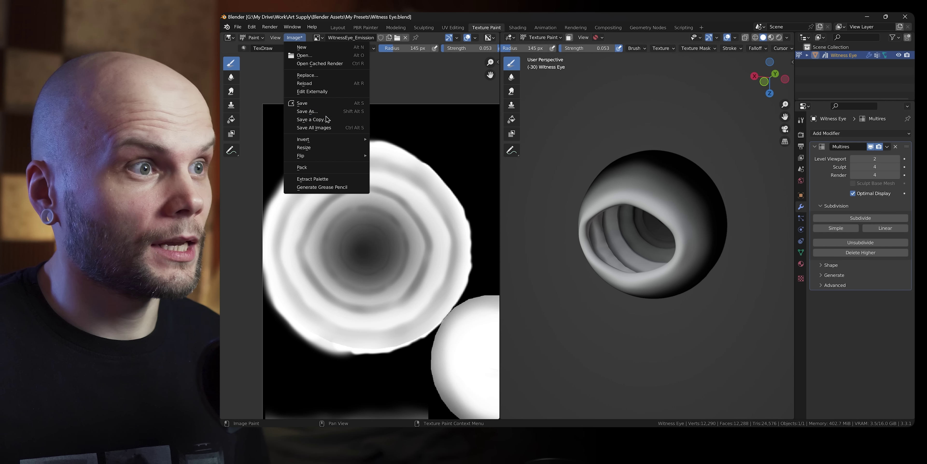
pyautogui.click(331, 126)
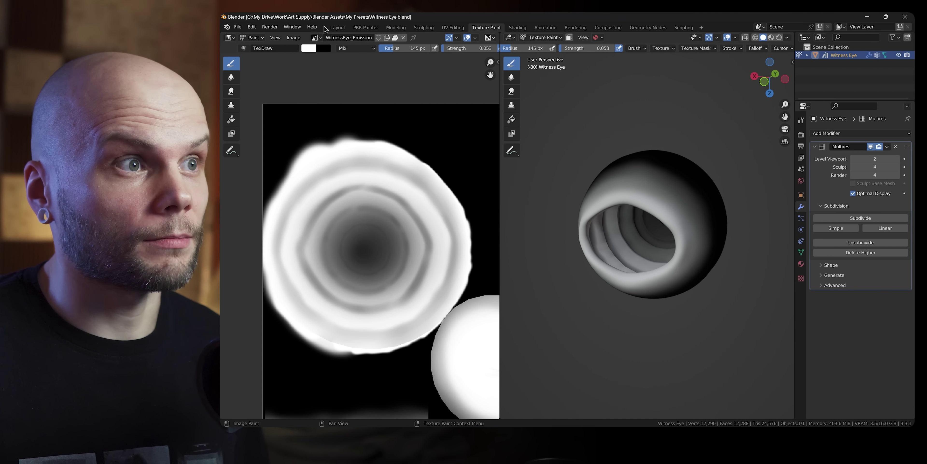
pyautogui.click(338, 27)
pyautogui.hotkey('ctrl', 's')
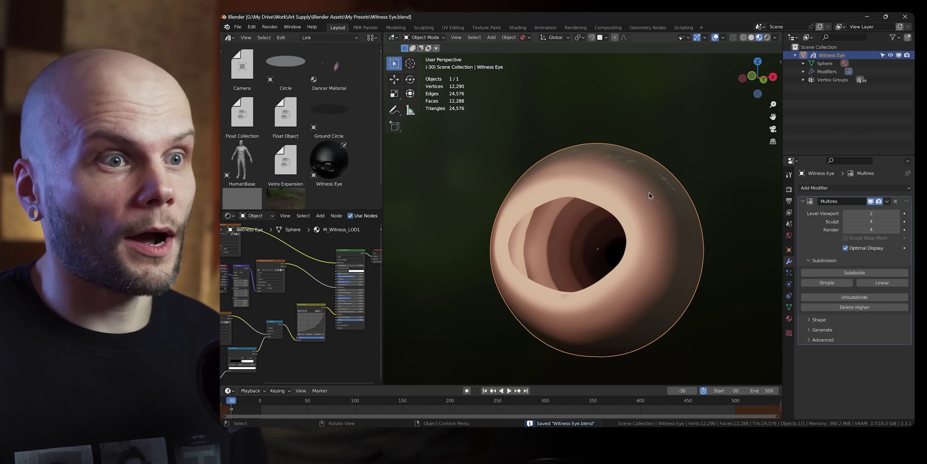
# Step: Switch to the Witness N2 window and reload Witness N2 - Modeling 02.blend from the recent files
pyautogui.hotkey('alt', 'Tab')
pyautogui.hotkey('alt', 'Tab')
pyautogui.hotkey('alt', 'Tab')
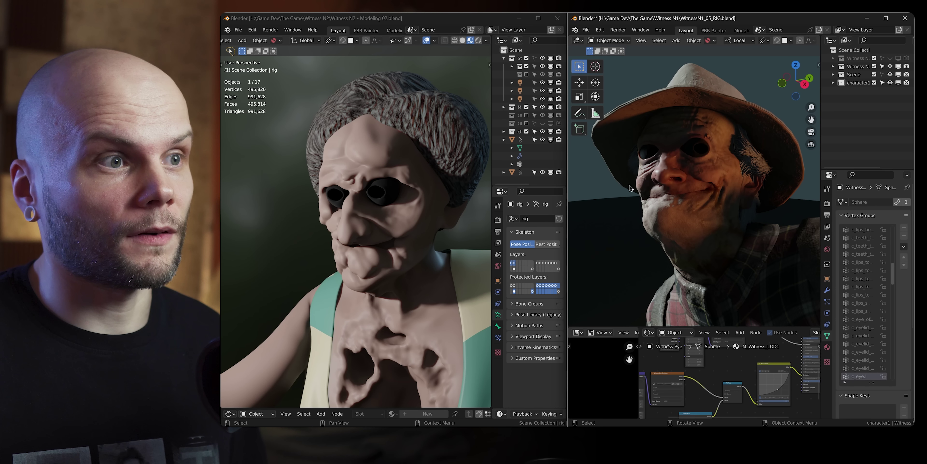
pyautogui.click(238, 29)
pyautogui.moveTo(267, 57)
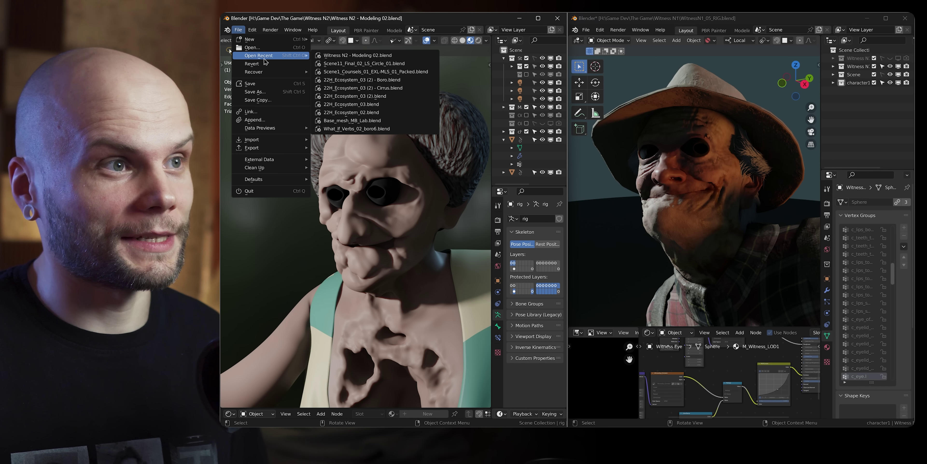
pyautogui.press('Return')
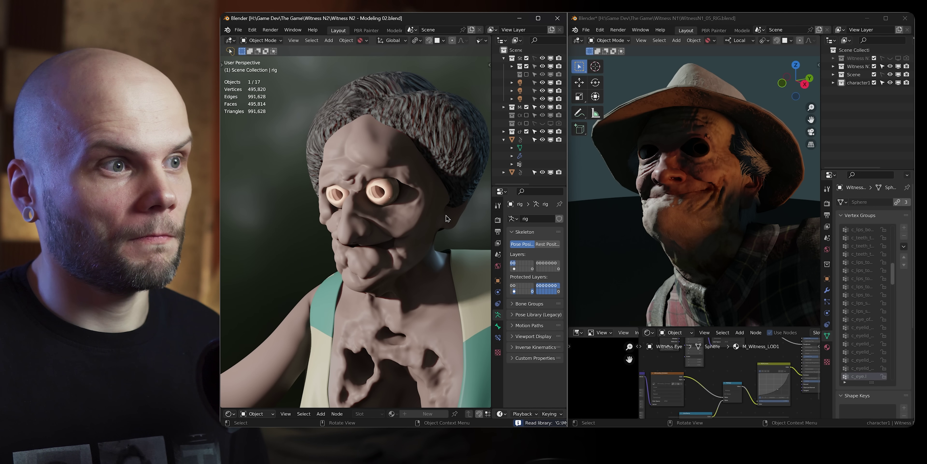
# Step: Reopen WitnessN1_05_RIG.blend from the recent files, discarding its unsaved changes
pyautogui.click(586, 30)
pyautogui.moveTo(612, 74)
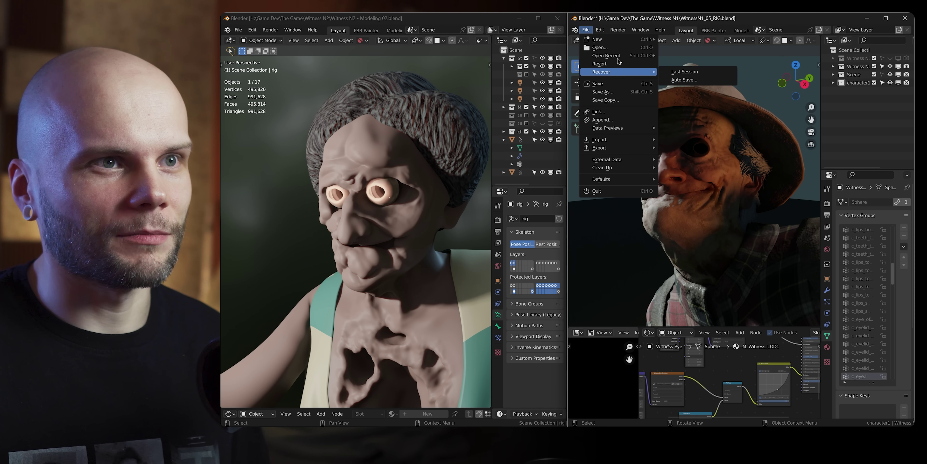
pyautogui.moveTo(619, 58)
pyautogui.click(673, 56)
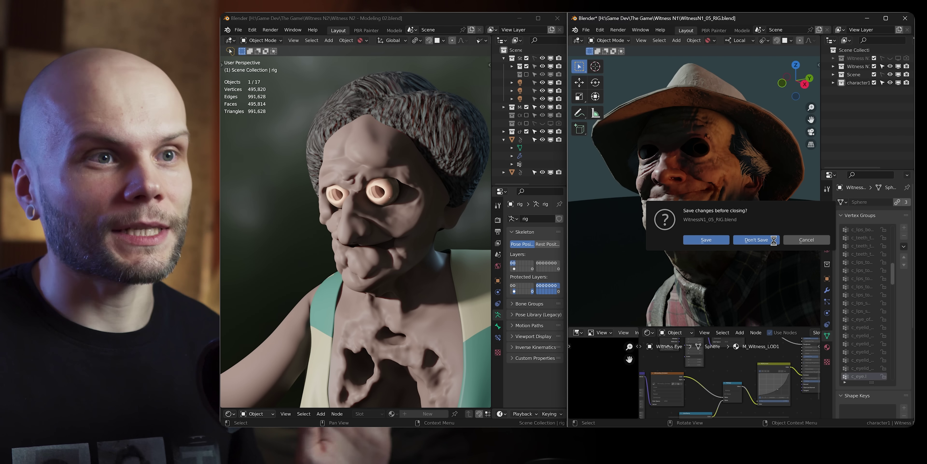
pyautogui.click(756, 239)
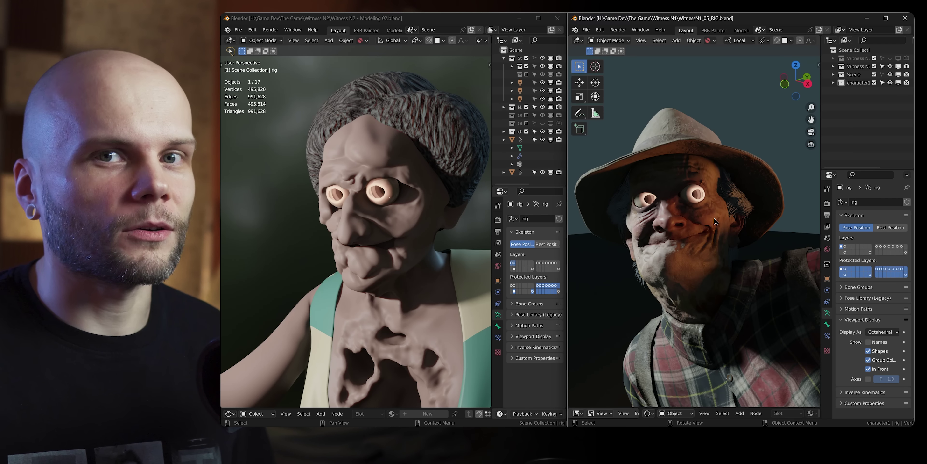
# Step: Zoom in on the Witness N1's face and preview the glowing eyes in Rendered shading
pyautogui.keyDown('shift'); pyautogui.moveTo(714, 218); pyautogui.dragTo(731, 279, button='middle'); pyautogui.keyUp('shift')
pyautogui.scroll(2, 734, 288)
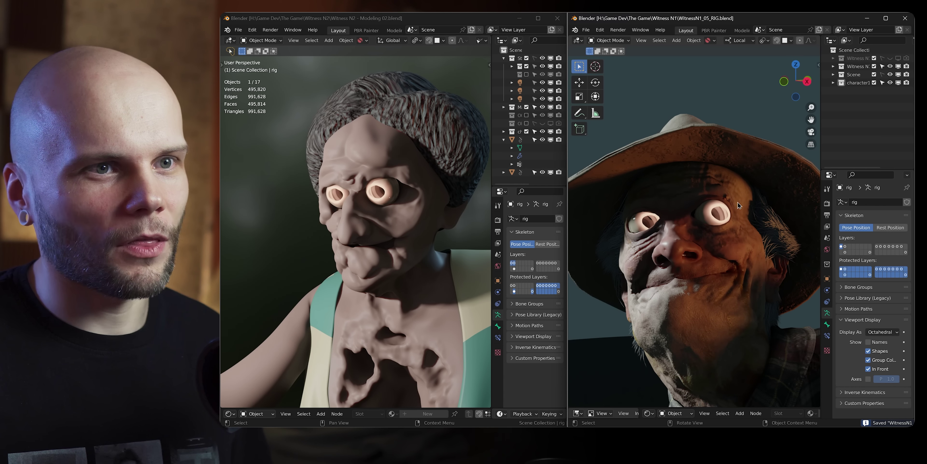
pyautogui.moveTo(671, 52); pyautogui.dragTo(568, 47, button='middle')
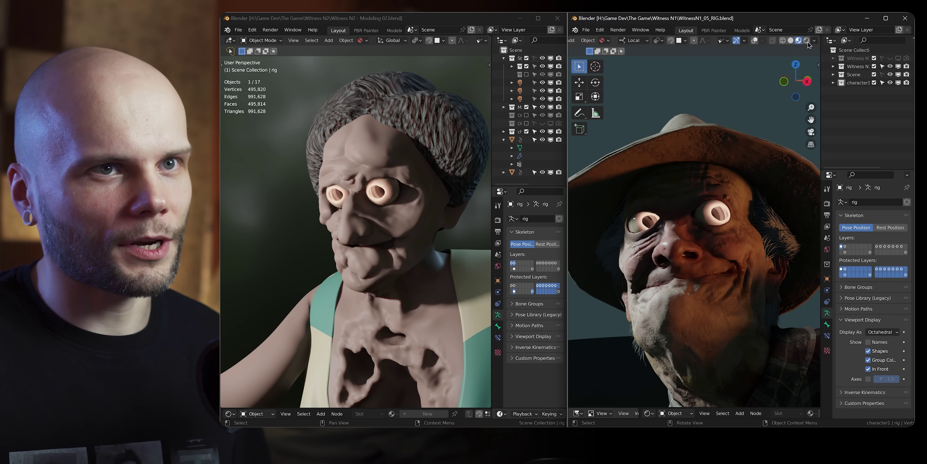
pyautogui.click(807, 40)
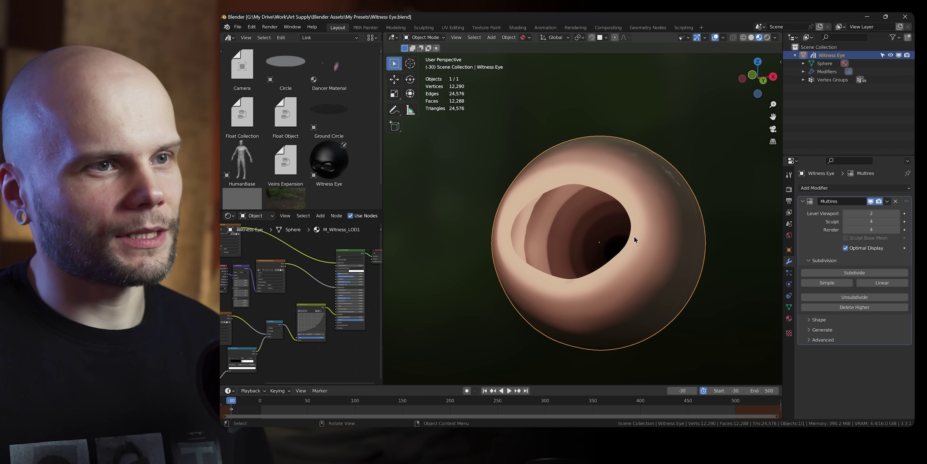
# Step: Compare the eye asset with the linked eyes on the Witness N2 and Witness N1 faces from several angles
pyautogui.moveTo(628, 235); pyautogui.dragTo(628, 267, button='middle')
pyautogui.scroll(-3, 628, 267)
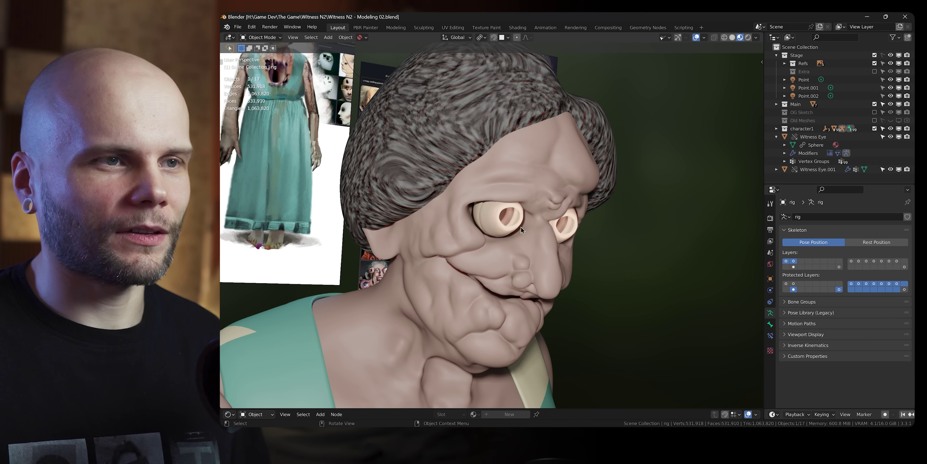
pyautogui.scroll(-10, 521, 227)
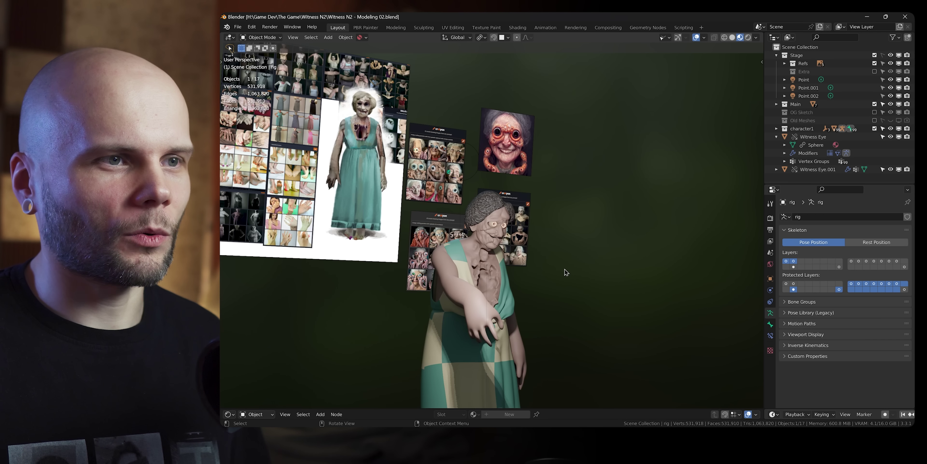
pyautogui.moveTo(538, 275); pyautogui.dragTo(475, 138, button='middle')
pyautogui.scroll(-1, 519, 286)
pyautogui.scroll(8, 520, 277)
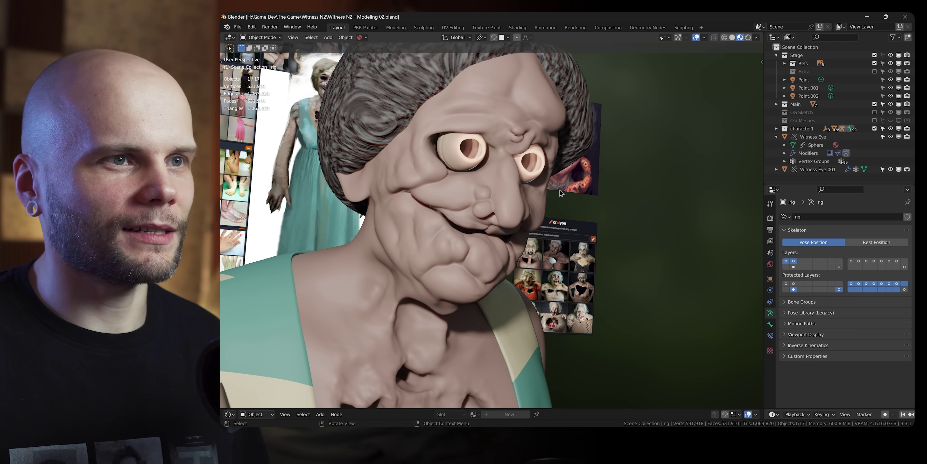
pyautogui.moveTo(563, 193); pyautogui.dragTo(646, 106, button='middle')
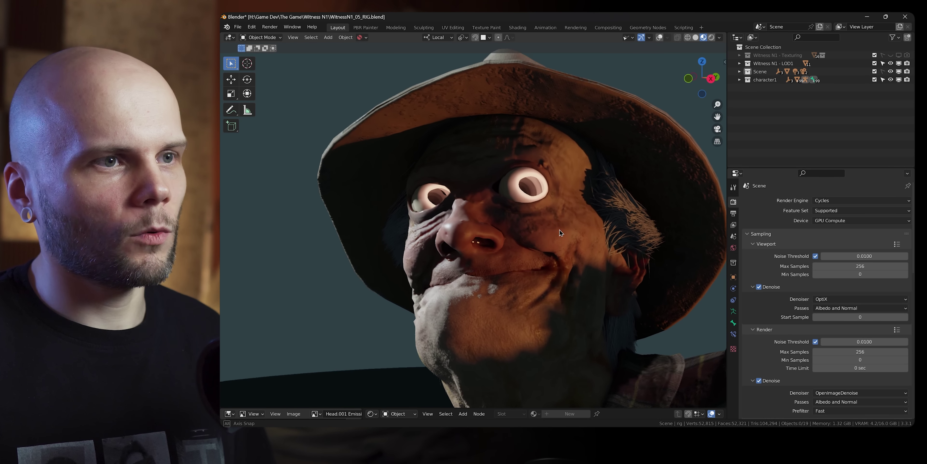
pyautogui.keyDown('shift'); pyautogui.moveTo(557, 228); pyautogui.dragTo(613, 245, button='middle'); pyautogui.keyUp('shift')
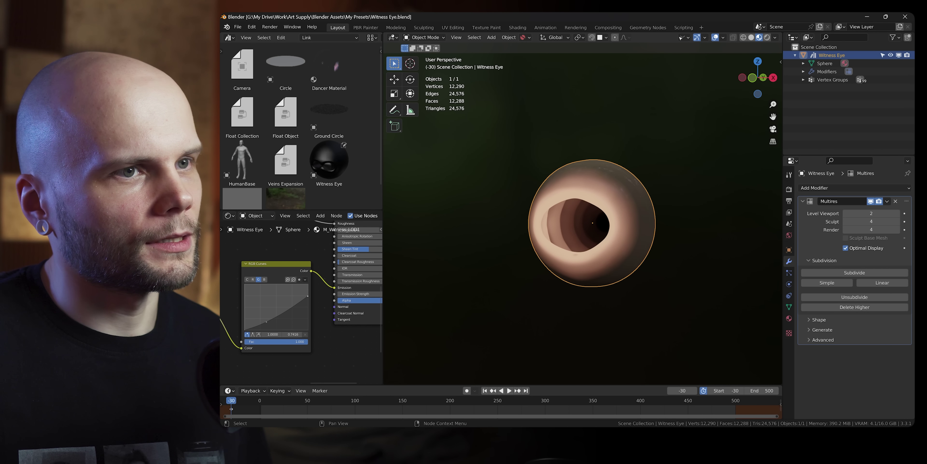
# Step: Lower the darker point on the Witness Eye's RGB Curves node, and check the eyes on Witness N1 in Rendered shading
pyautogui.moveTo(266, 321); pyautogui.dragTo(268, 324)
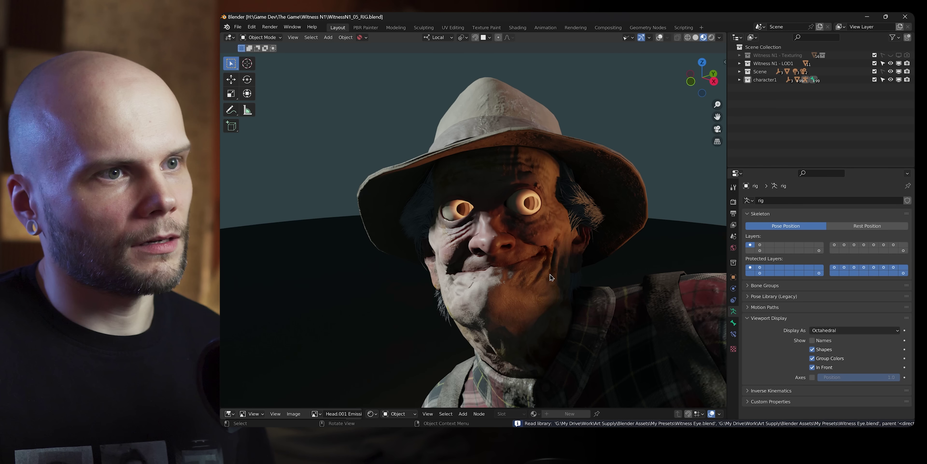
pyautogui.moveTo(623, 293); pyautogui.dragTo(573, 309, button='middle')
pyautogui.click(711, 37)
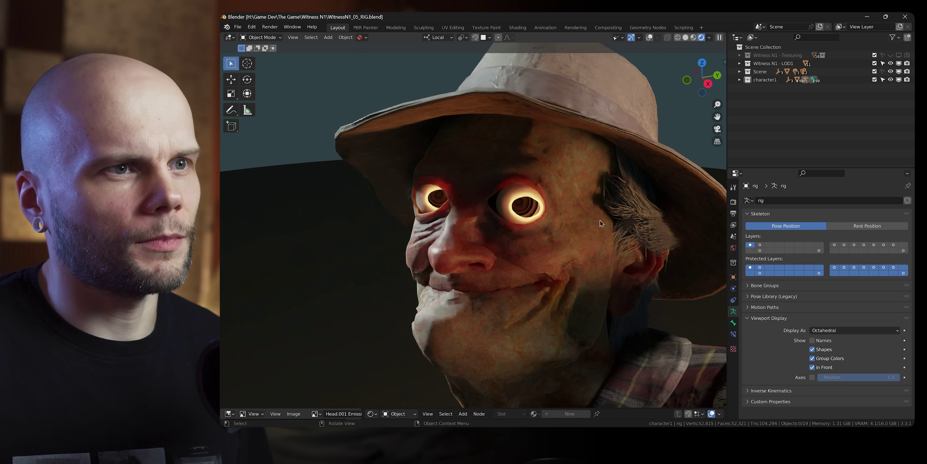
pyautogui.click(694, 38)
pyautogui.moveTo(540, 230)
pyautogui.mouseDown(button='middle')
pyautogui.moveTo(573, 216)
pyautogui.moveTo(610, 251)
pyautogui.moveTo(562, 232)
pyautogui.moveTo(593, 244)
pyautogui.mouseUp(button='middle')
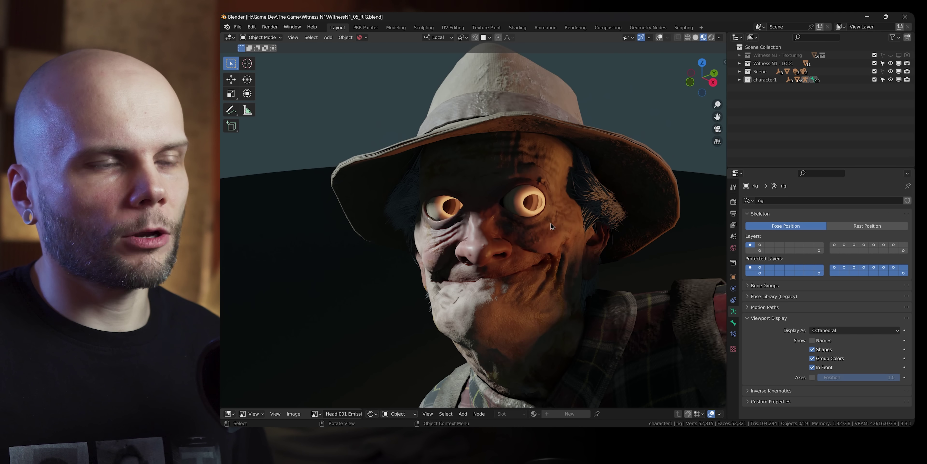
# Step: Examine the Witness N1's eyes in Material Preview from close up, from afar and from different angles
pyautogui.scroll(4, 556, 230)
pyautogui.scroll(-6, 592, 185)
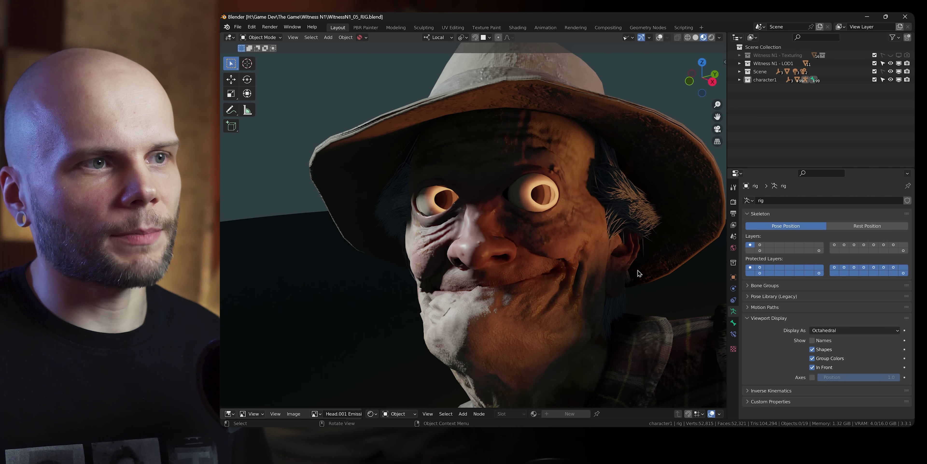
pyautogui.moveTo(635, 273); pyautogui.dragTo(583, 268, button='middle')
pyautogui.scroll(-6, 597, 266)
pyautogui.scroll(2, 583, 269)
pyautogui.scroll(2, 584, 269)
pyautogui.scroll(-3, 583, 266)
pyautogui.scroll(6, 583, 266)
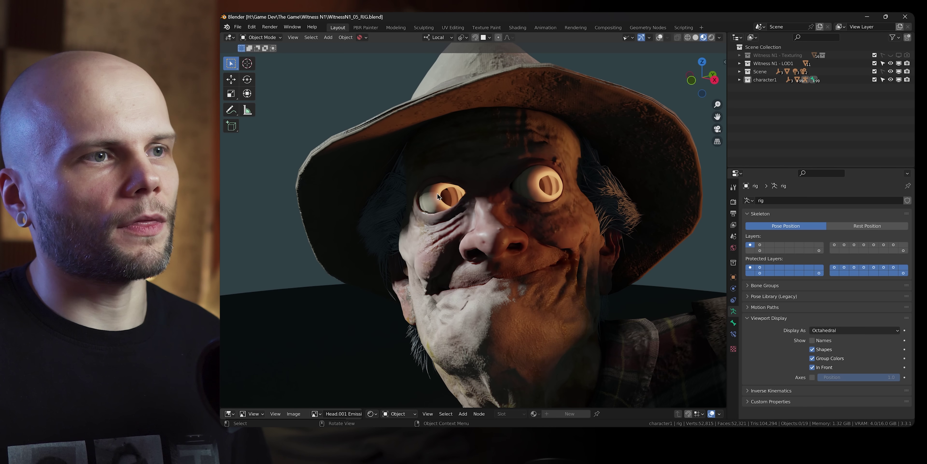
pyautogui.scroll(-3, 504, 216)
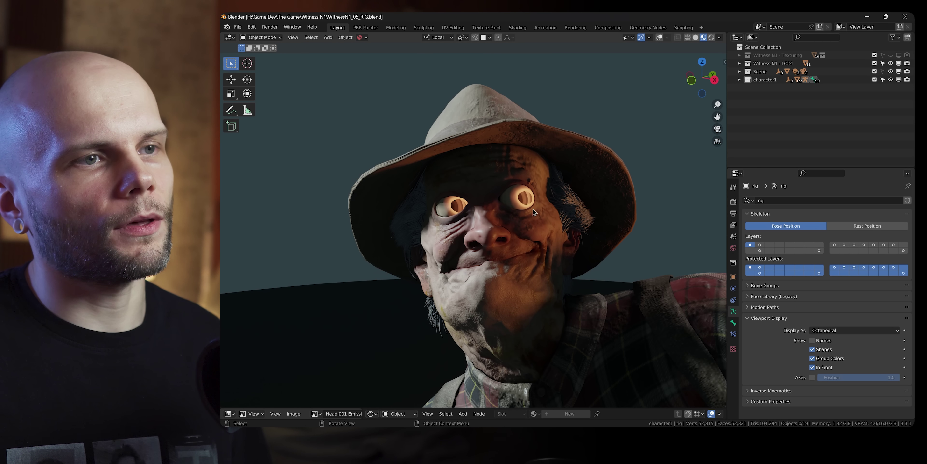
pyautogui.moveTo(649, 186); pyautogui.dragTo(491, 196, button='middle')
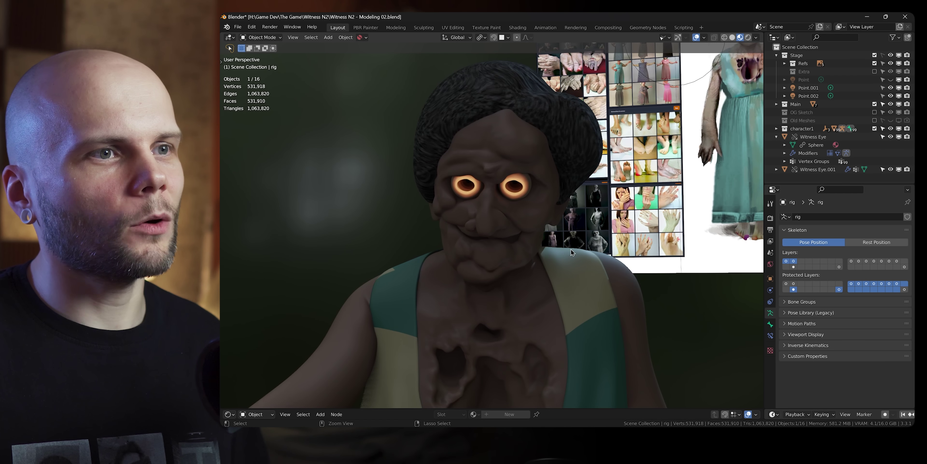
# Step: Examine the Witness N2's glowing eyes under the dimmed lighting from the front and side
pyautogui.moveTo(571, 248); pyautogui.dragTo(582, 220, button='middle')
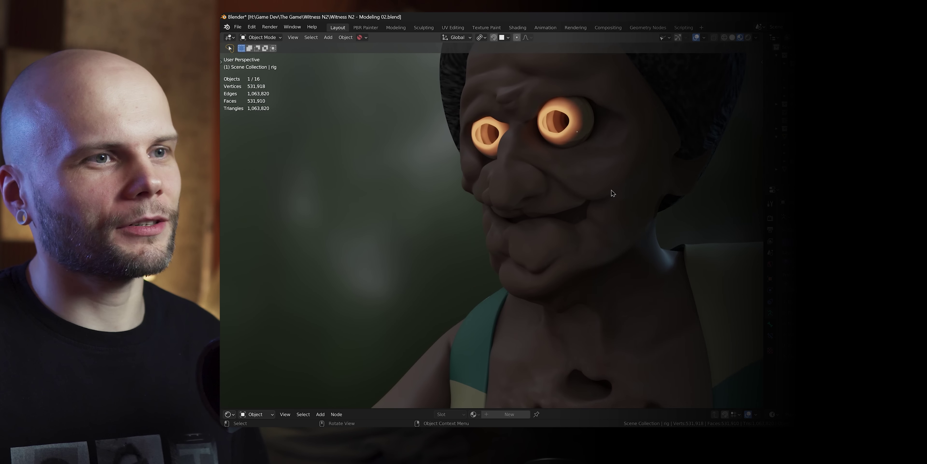
pyautogui.moveTo(623, 213); pyautogui.dragTo(635, 208, button='middle')
pyautogui.scroll(-2, 635, 208)
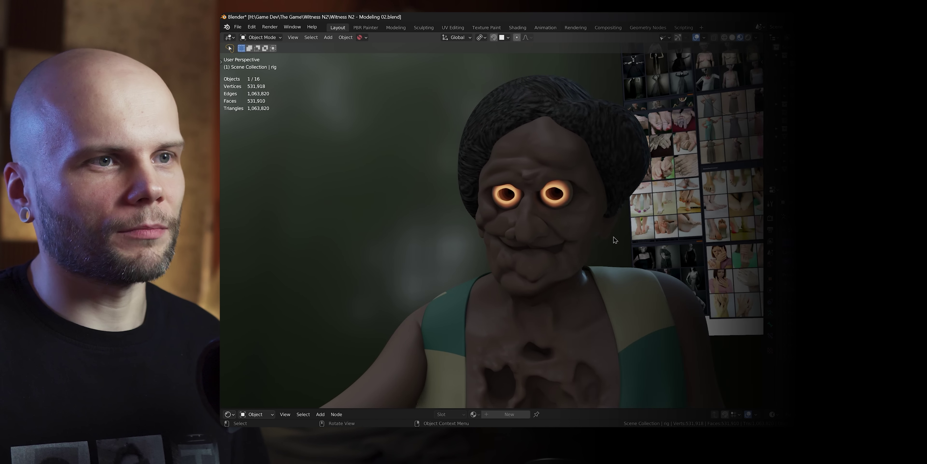